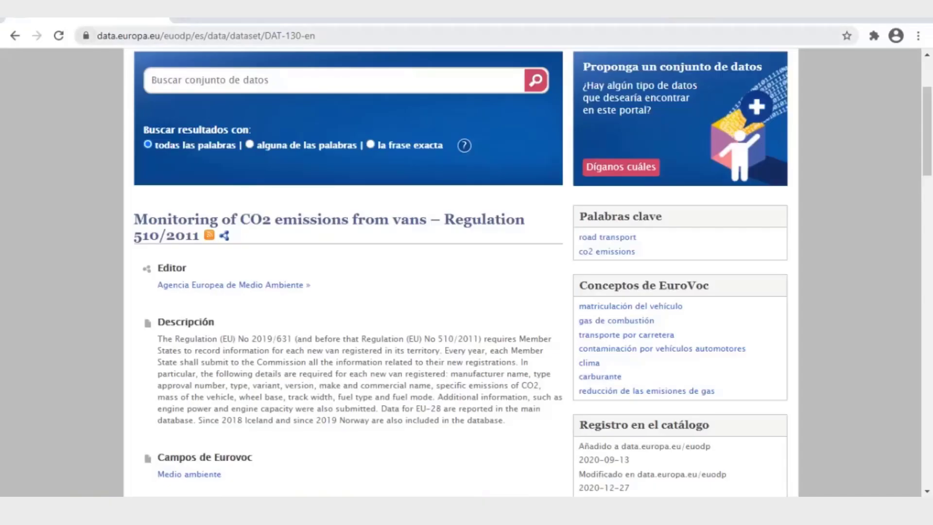
- Review the description and the downloadable CSV and MDB resources on the "Monitoring of CO2 emissions from vans" dataset page in the browser
drag(97, 35, 315, 35)
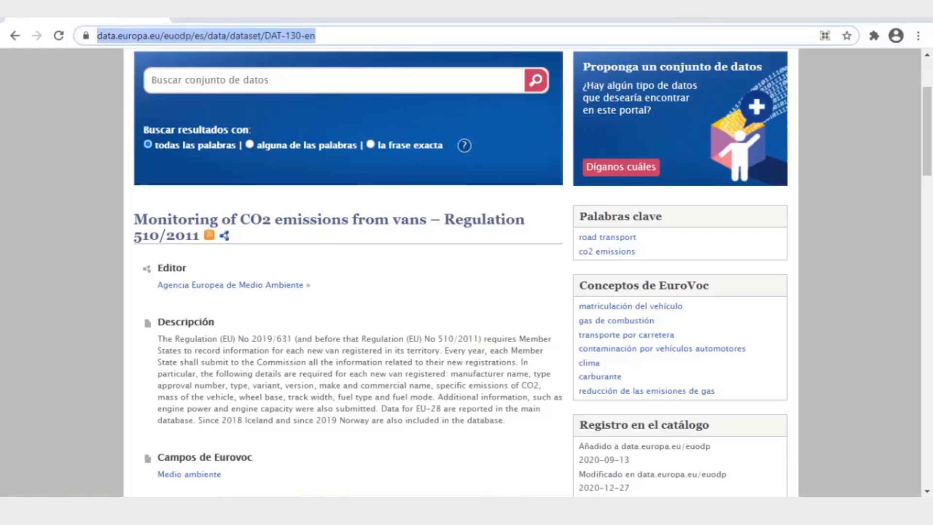
scroll(467, 273, down, 8)
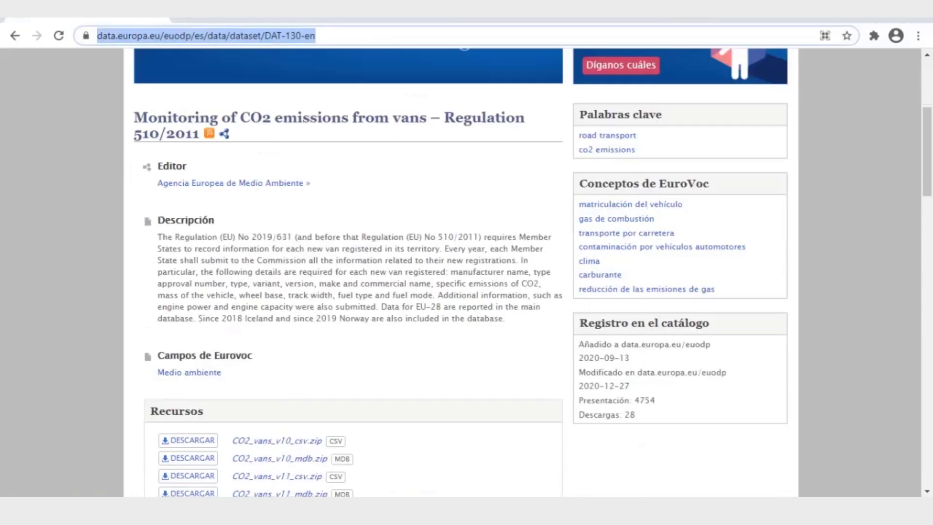
scroll(354, 272, down, 7)
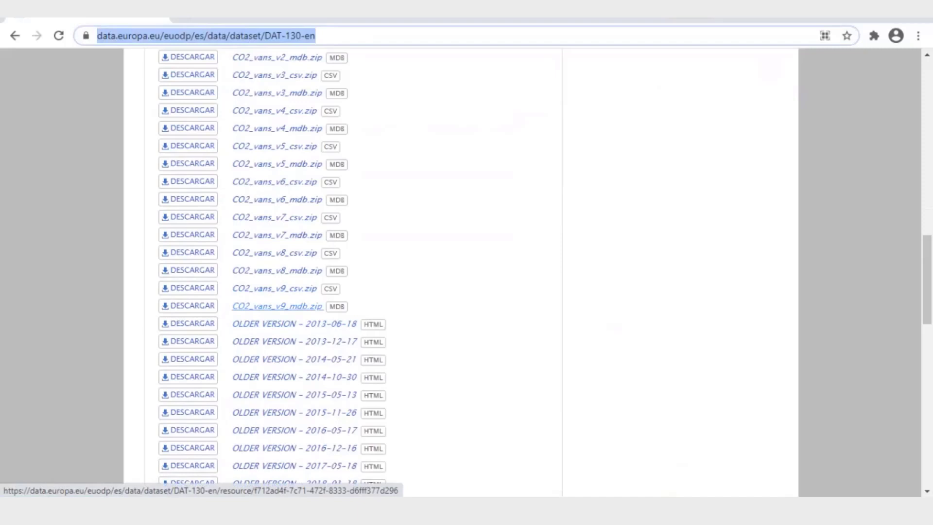
scroll(277, 306, up, 18)
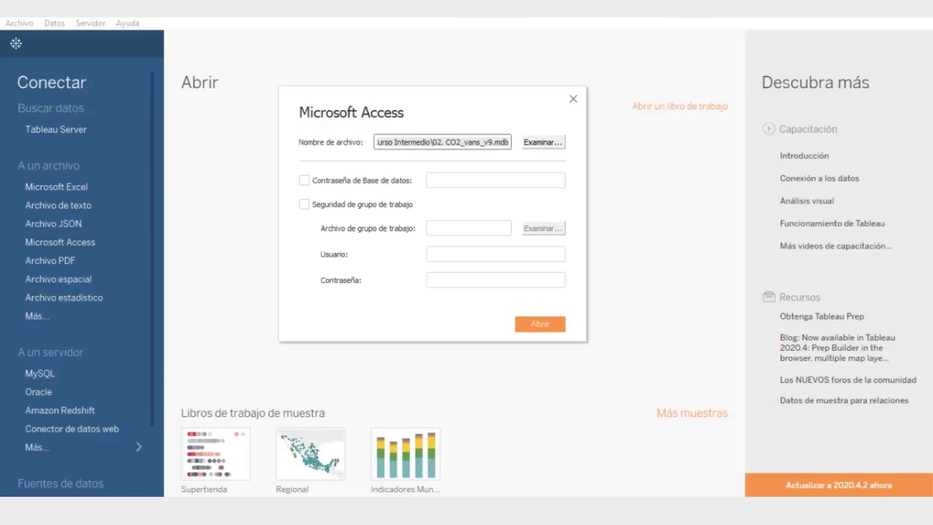
key(alt+Tab)
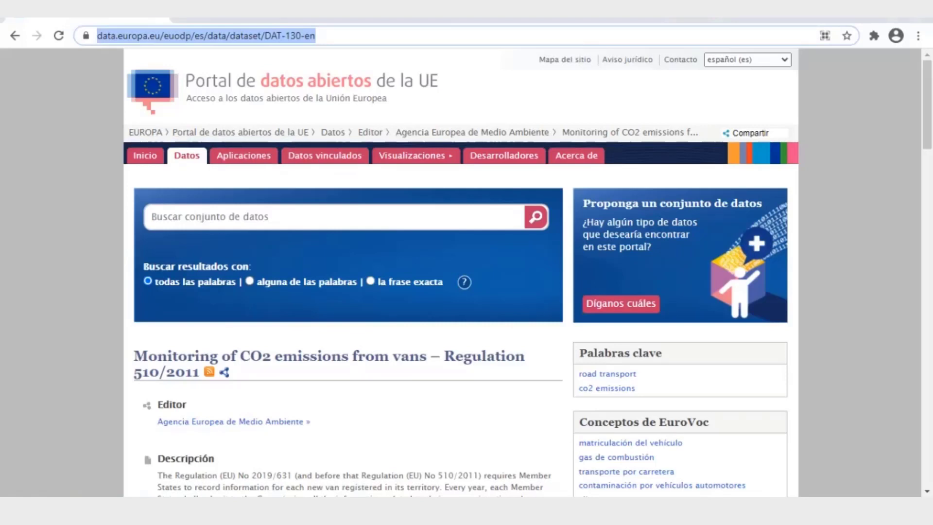
key(alt+Tab)
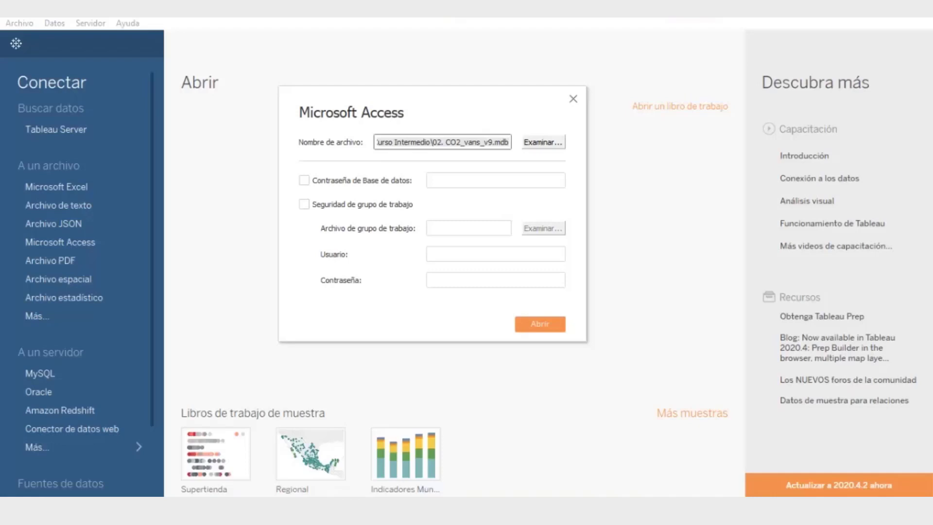
click(543, 142)
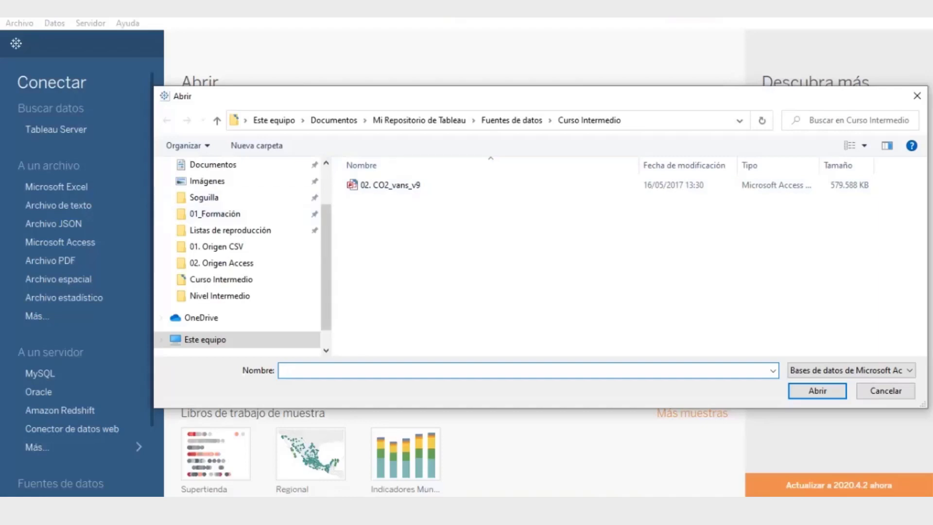
click(391, 184)
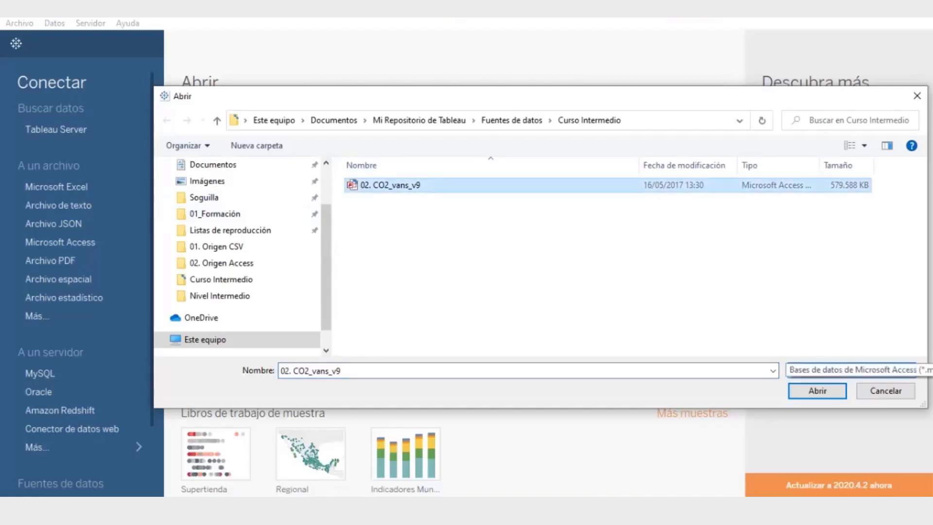
drag(711, 104, 566, 86)
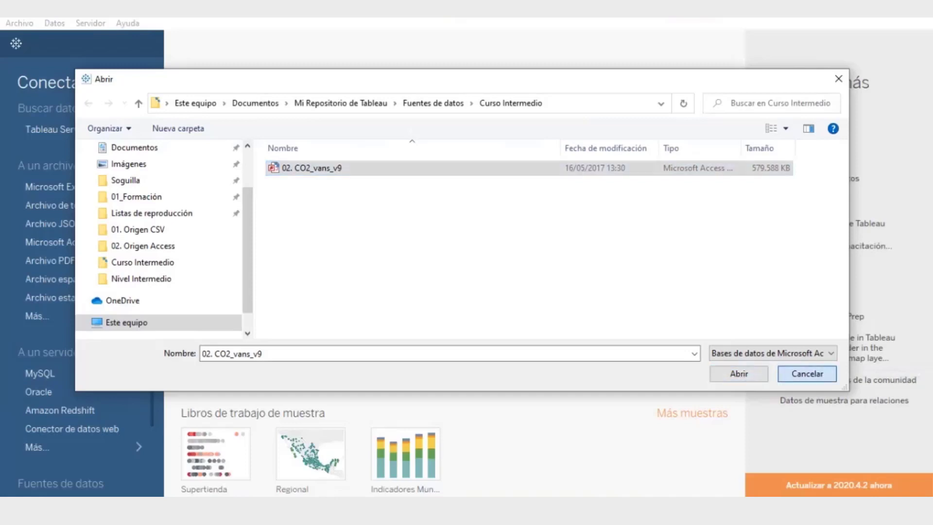
click(807, 373)
- Choose the database file 02. CO2_vans_v9 from the Curso Intermedio folder for the Microsoft Access connection
click(543, 142)
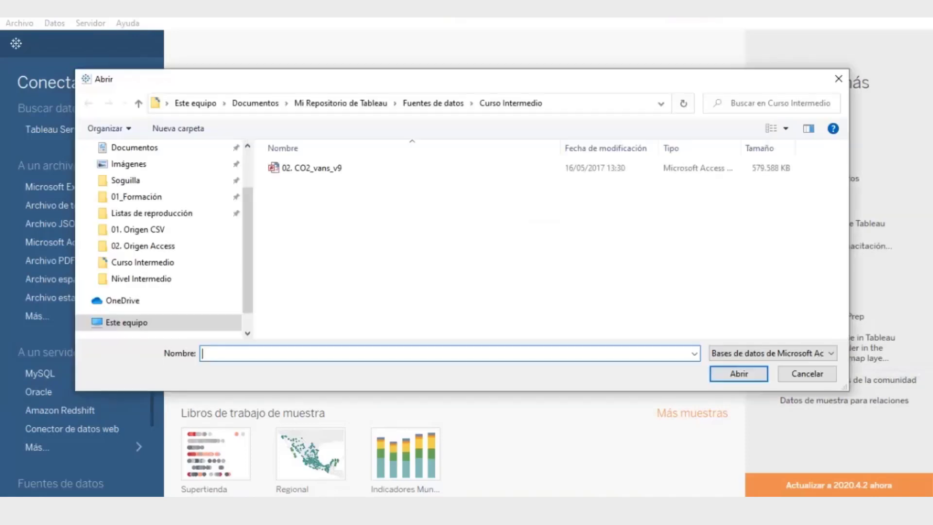
click(311, 167)
click(739, 373)
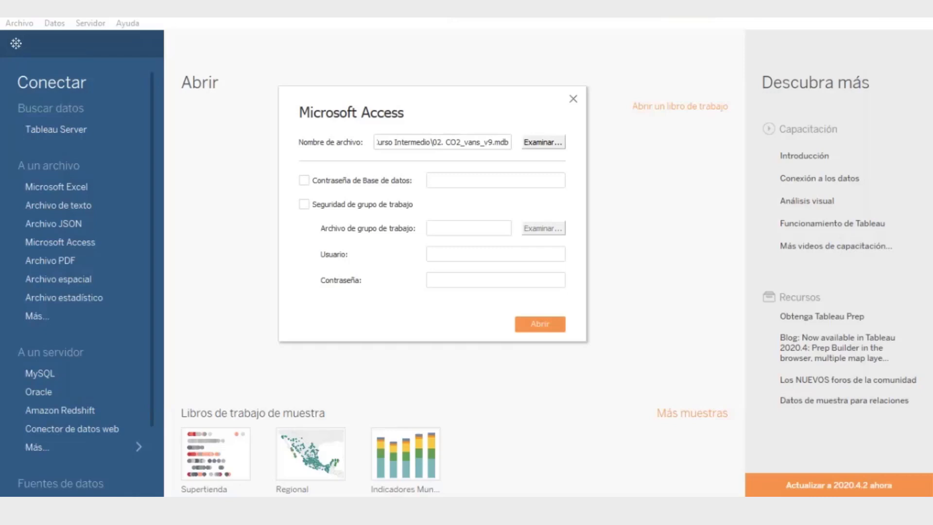
click(304, 180)
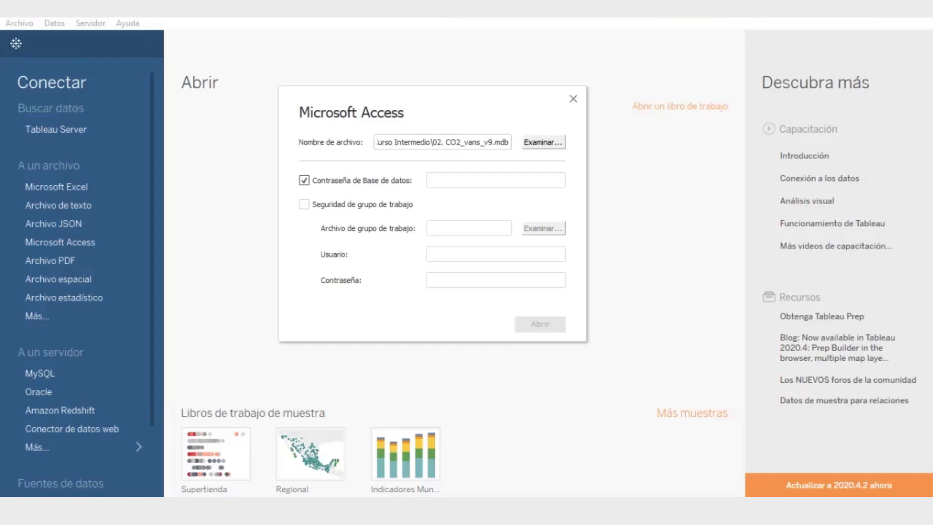
click(495, 180)
click(304, 180)
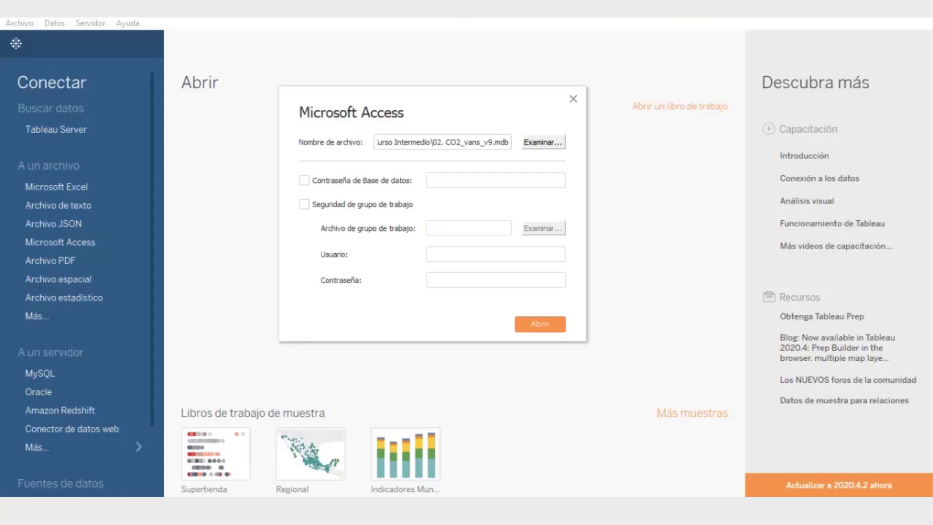
- Open the Access database without a password and look through all columns of the T_1_Vans table
key(Return)
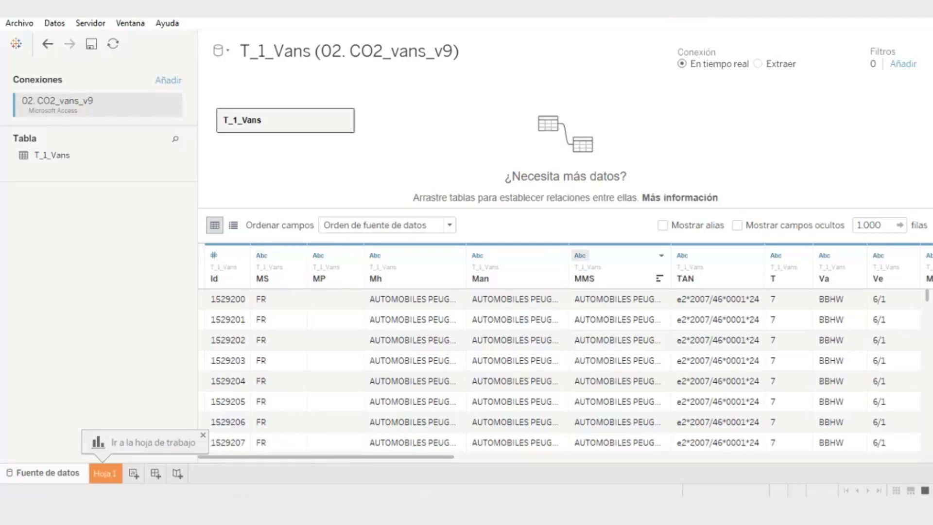
scroll(566, 355, right, 15)
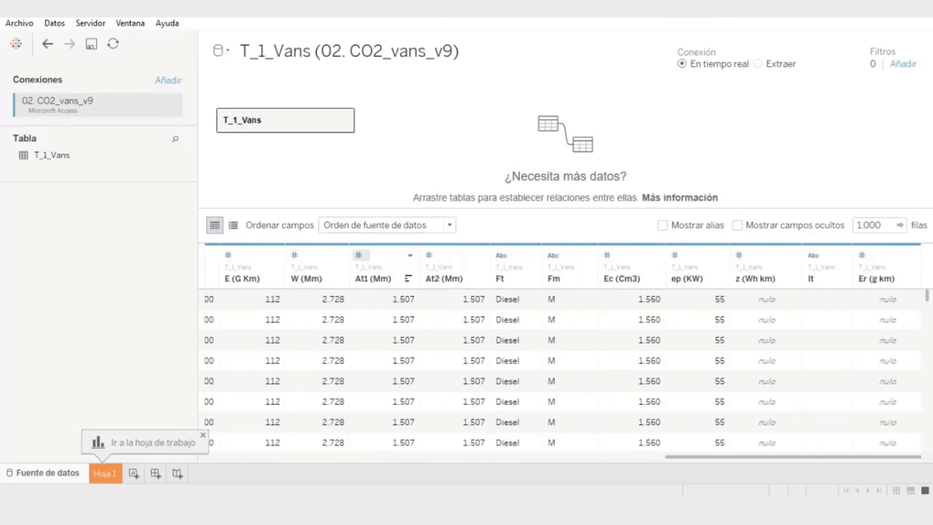
scroll(566, 355, left, 15)
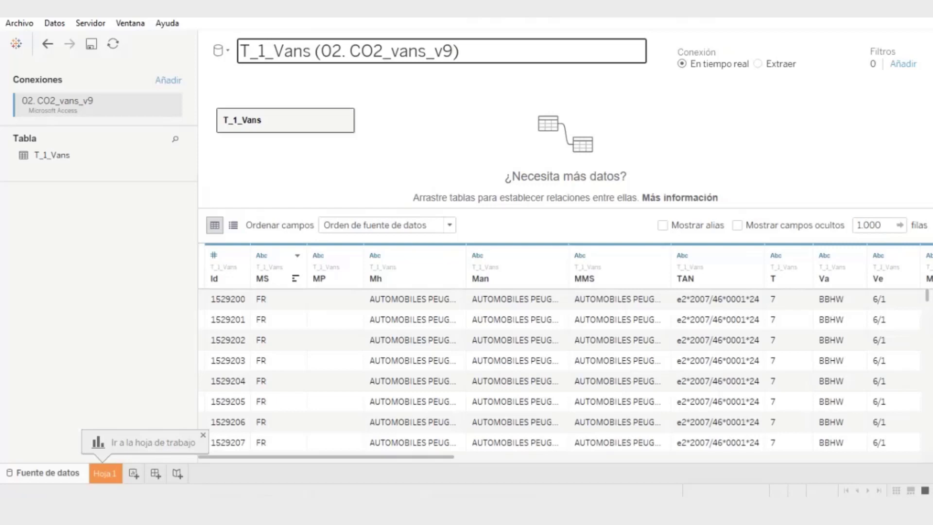
- Rename the data source as Vans (CO2_vans_v9), removing the T_1_ and 02. prefixes
click(462, 51)
click(275, 51)
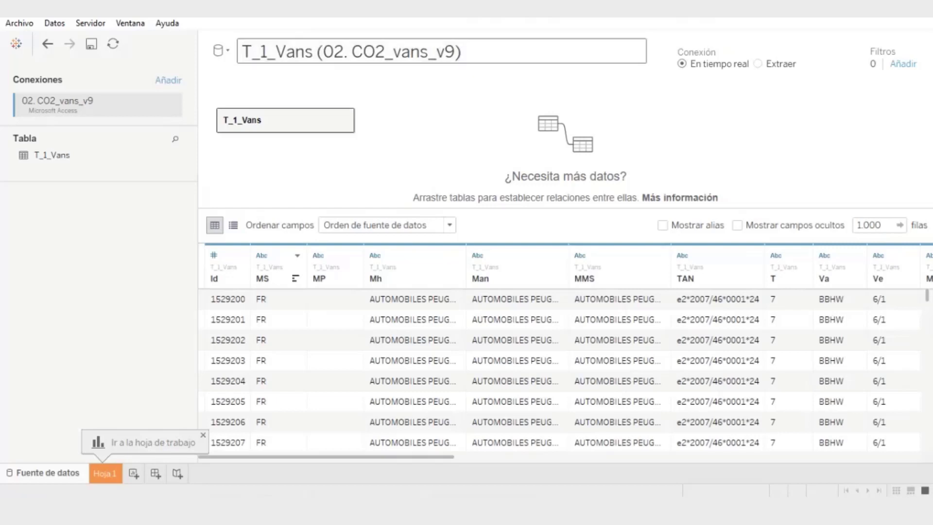
key(BackSpace)
key(BackSpace)
key(BackSpace)
key(BackSpace)
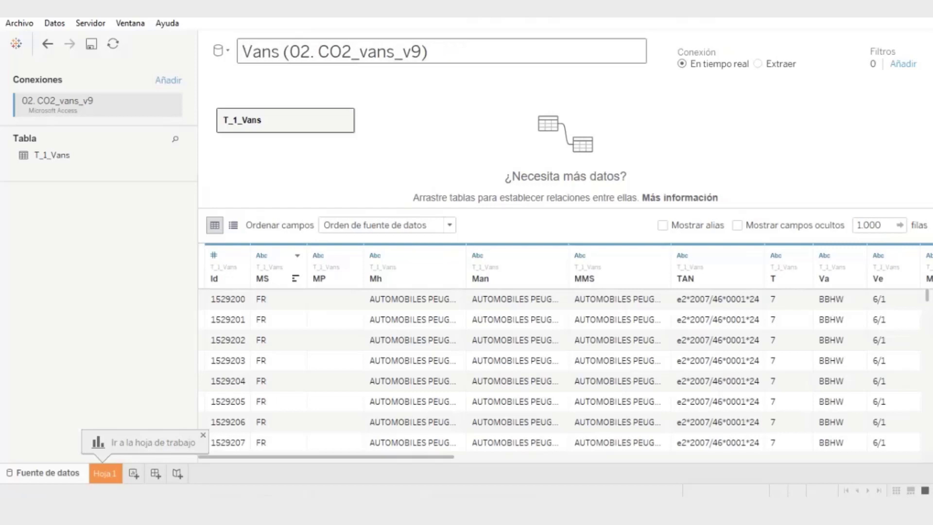
click(318, 51)
key(BackSpace)
key(BackSpace)
key(BackSpace)
key(BackSpace)
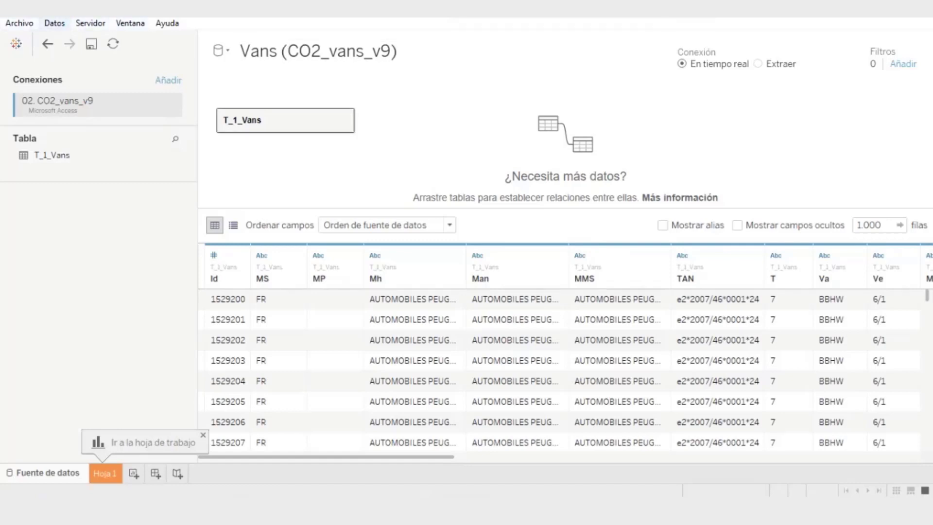
- Examine the custom SQL version of the T_1_Vans query from SELECT to FROM, and close it without converting
click(54, 23)
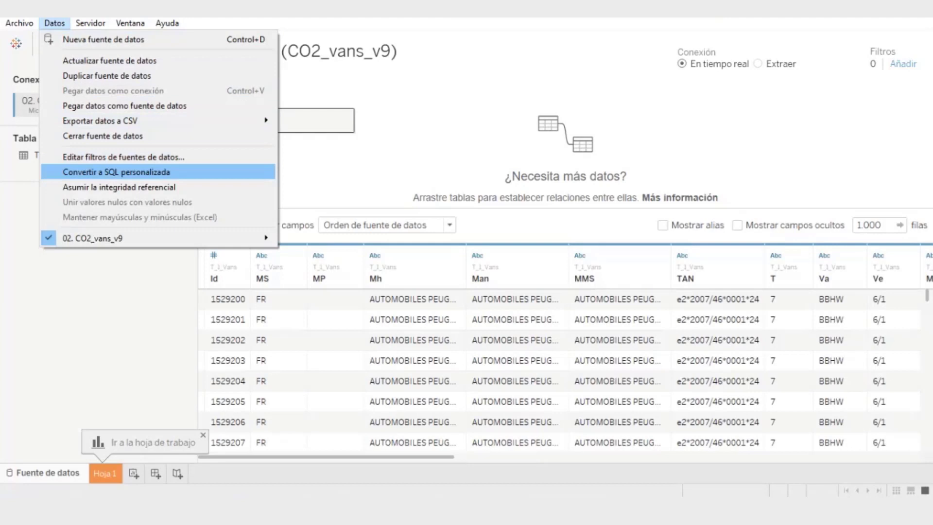
click(120, 172)
scroll(462, 243, down, 5)
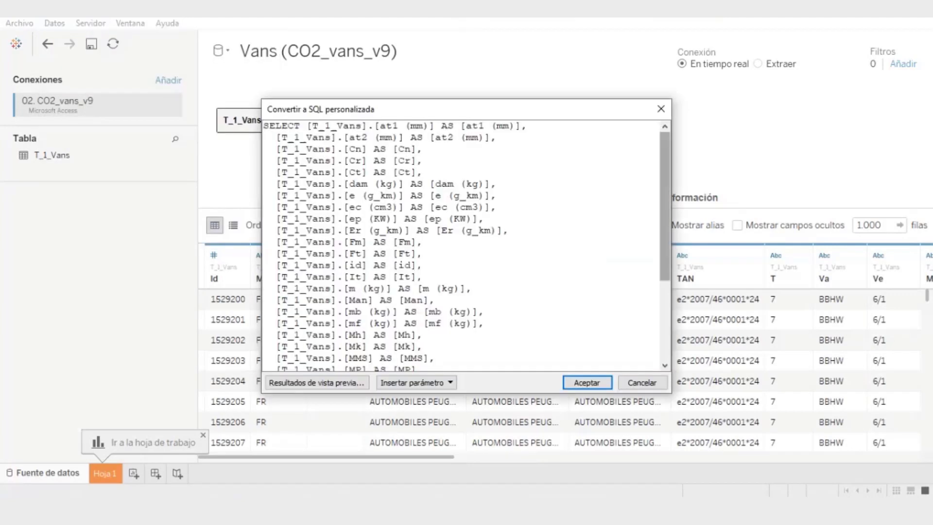
scroll(461, 243, up, 8)
scroll(462, 243, down, 5)
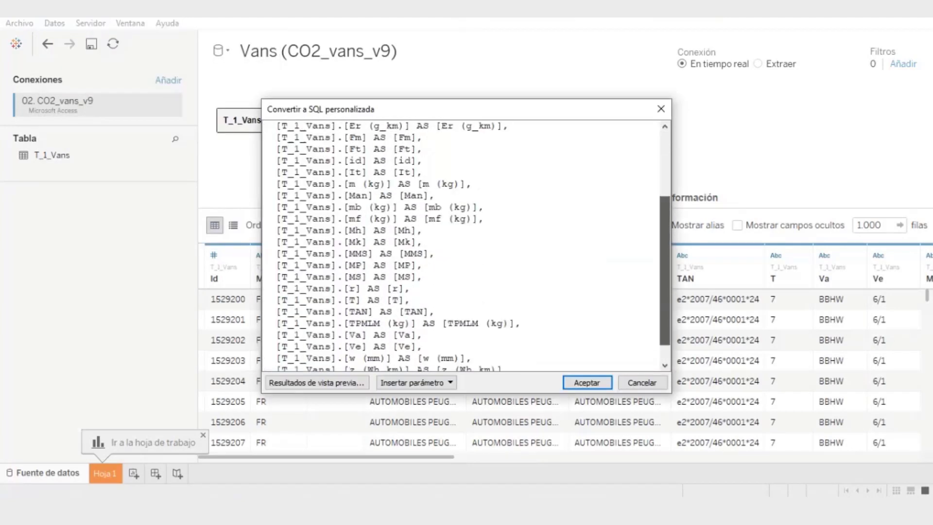
scroll(461, 243, up, 3)
scroll(462, 243, up, 1)
scroll(461, 243, down, 5)
scroll(461, 243, up, 5)
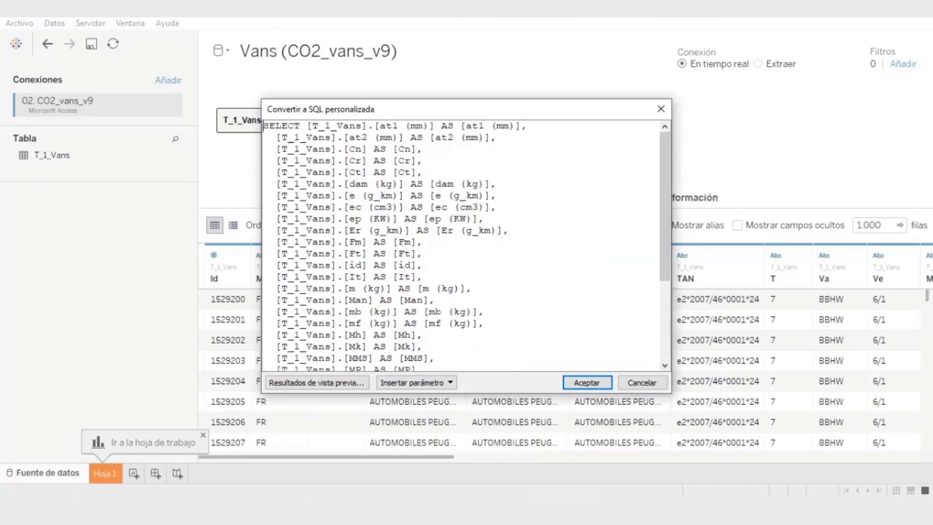
scroll(462, 243, down, 5)
scroll(462, 243, up, 5)
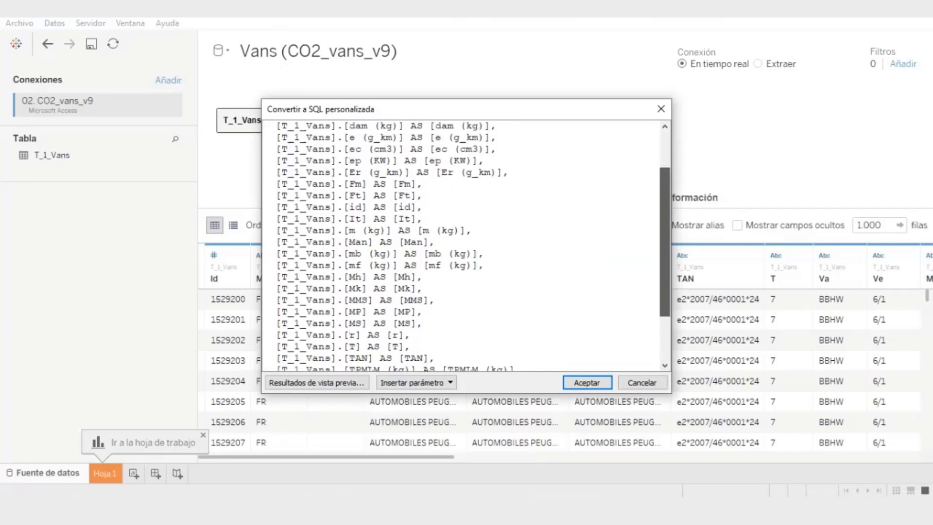
scroll(462, 244, down, 4)
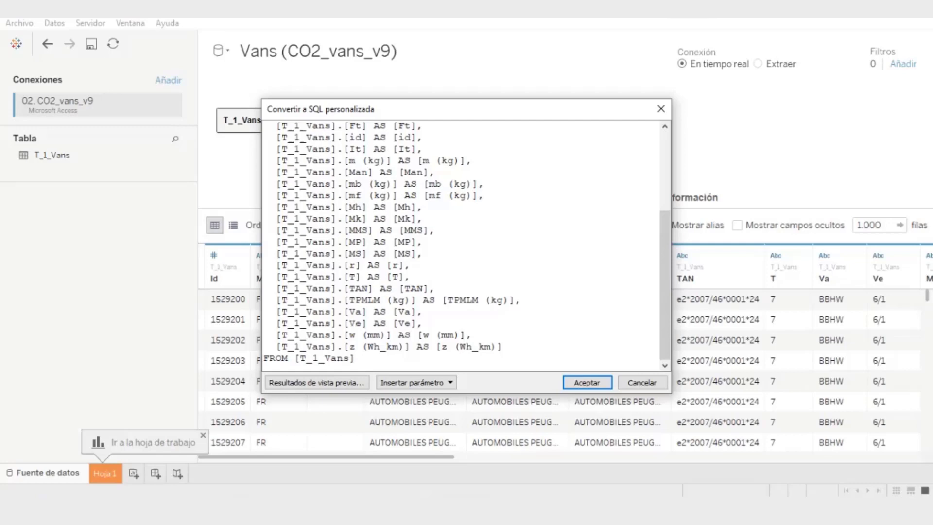
scroll(461, 243, up, 4)
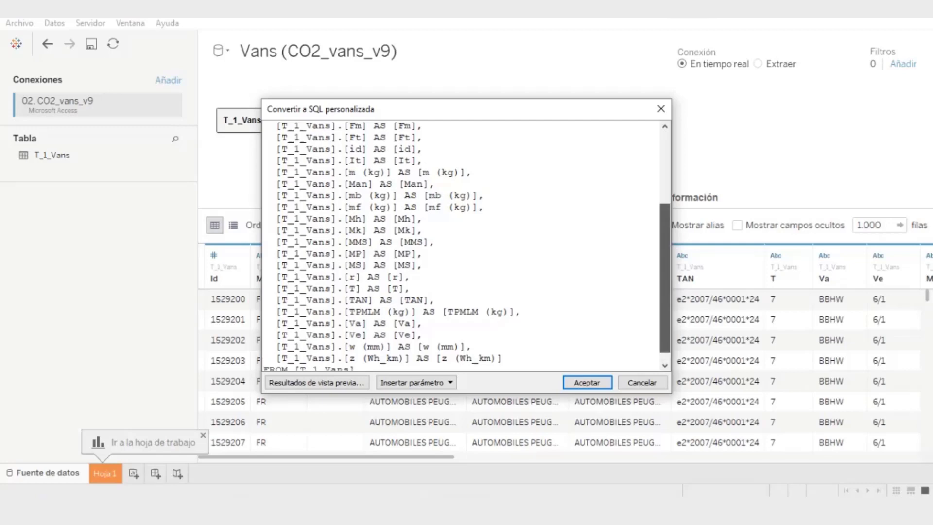
scroll(462, 243, down, 2)
scroll(462, 243, down, 3)
scroll(462, 243, up, 6)
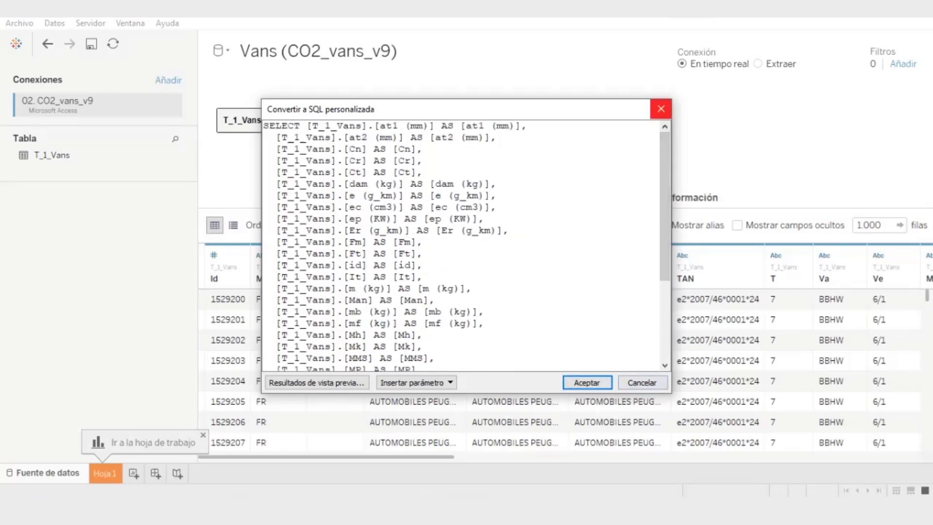
click(661, 109)
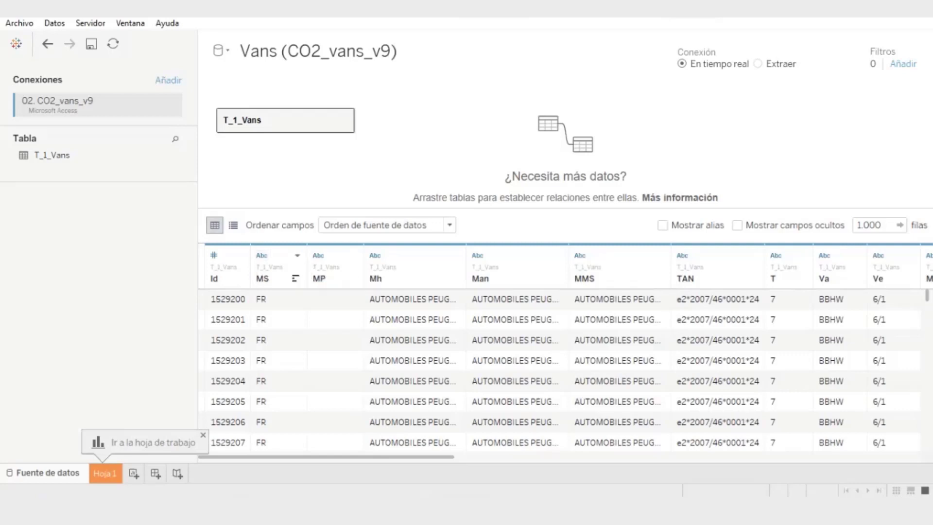
- Narrow the connections pane and rename the MS column as País
click(272, 274)
drag(198, 316, 148, 316)
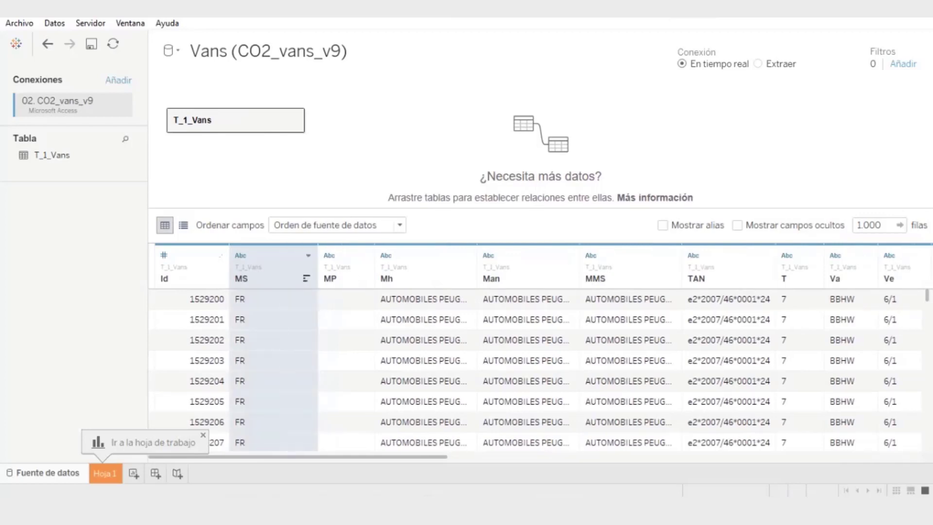
double_click(242, 279)
text(Pais)
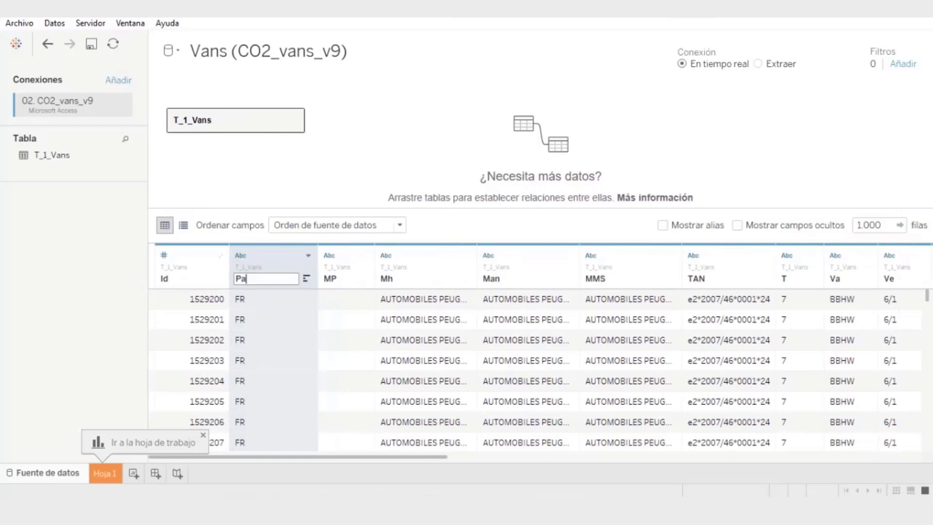
key(BackSpace)
text(s)
key(Return)
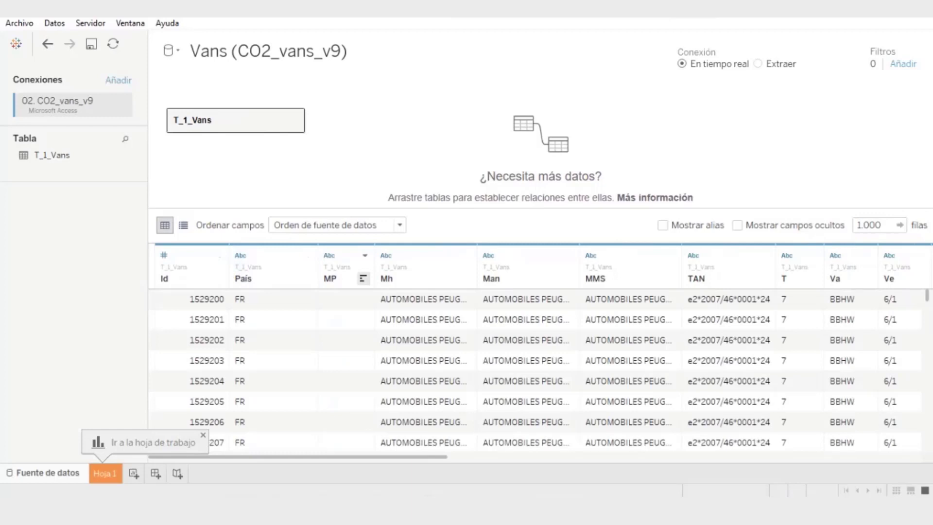
- Rename the Mk column of the T_1_Vans table as Marca
scroll(535, 364, right, 2)
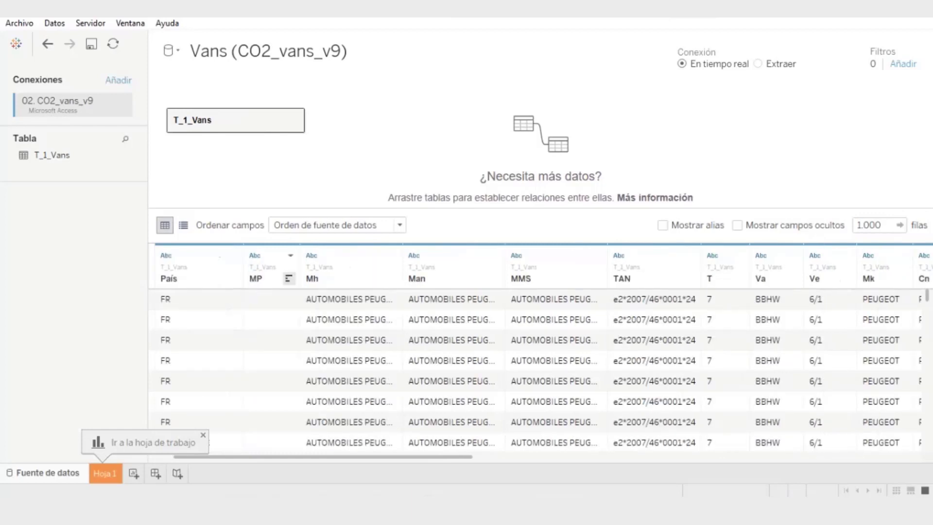
scroll(534, 365, right, 2)
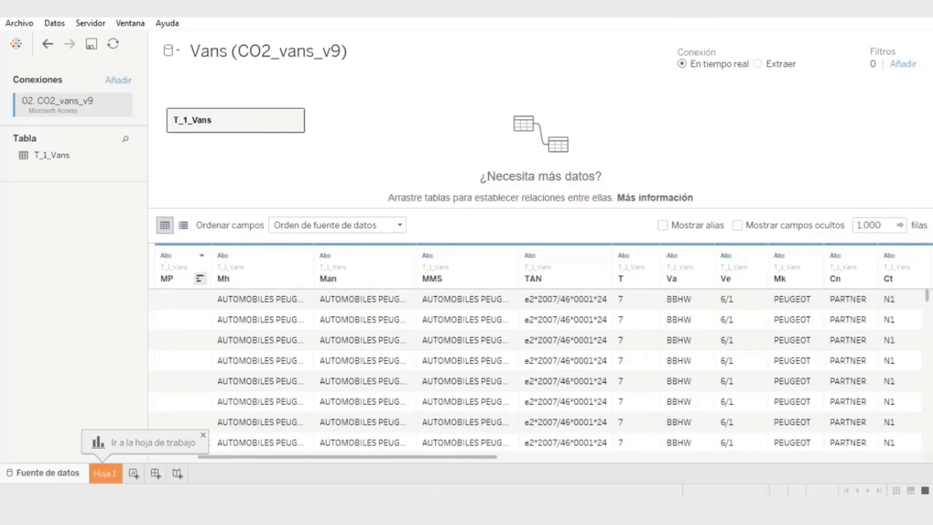
scroll(535, 364, left, 2)
scroll(535, 364, right, 6)
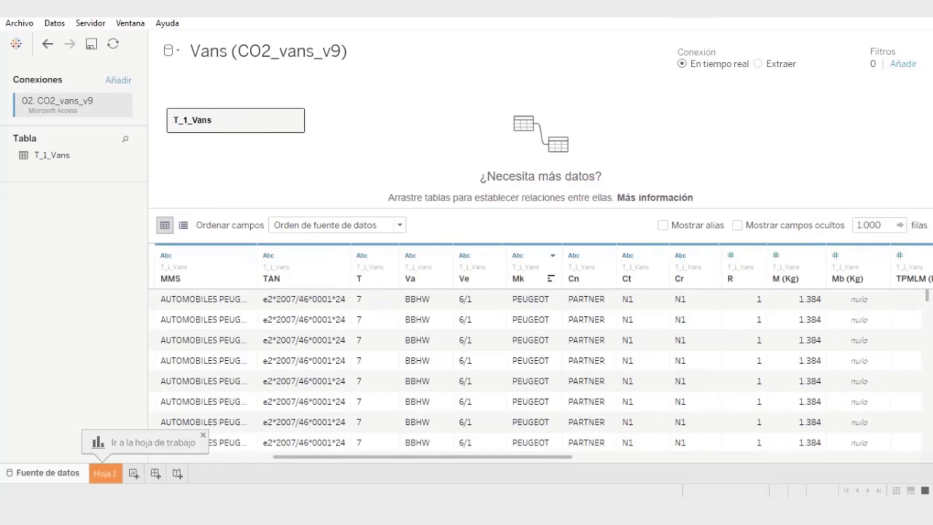
double_click(518, 279)
text(Mar)
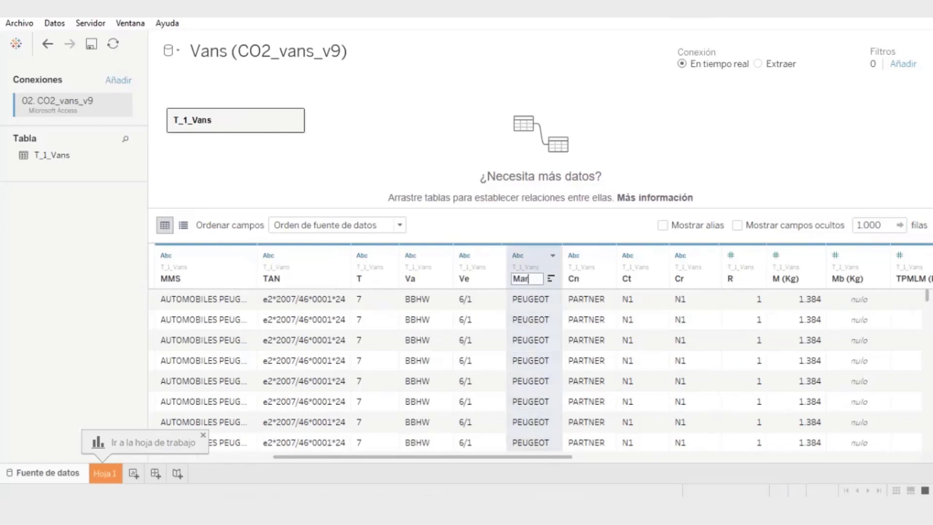
text(ca)
key(Return)
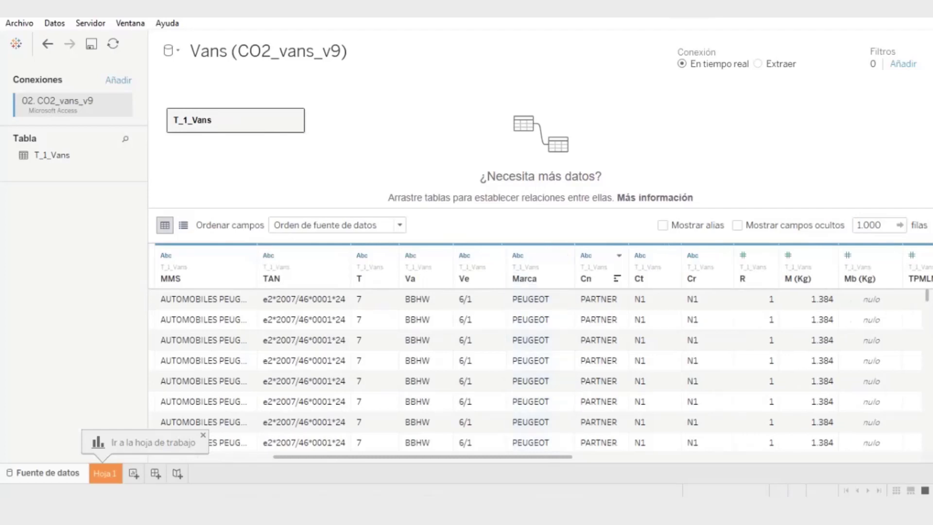
- Rename the Cn column, which holds the van model names, as Modelo
double_click(587, 279)
text(Modelo)
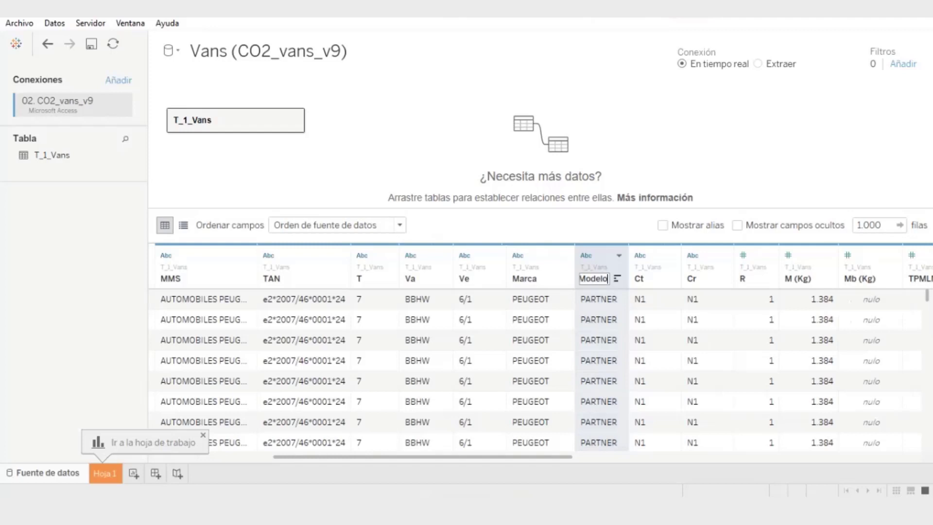
key(Return)
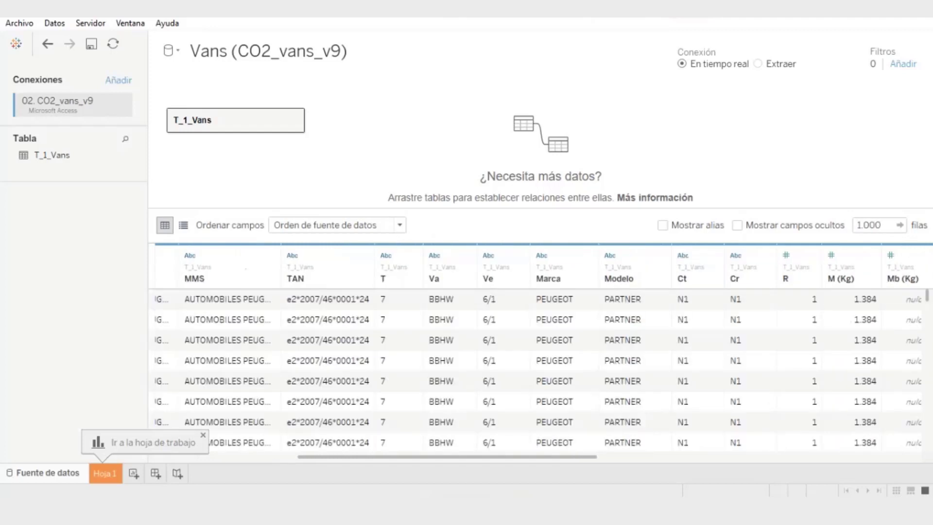
- Rename the Ft column, which holds the fuel types, as Combustible
scroll(539, 369, right, 5)
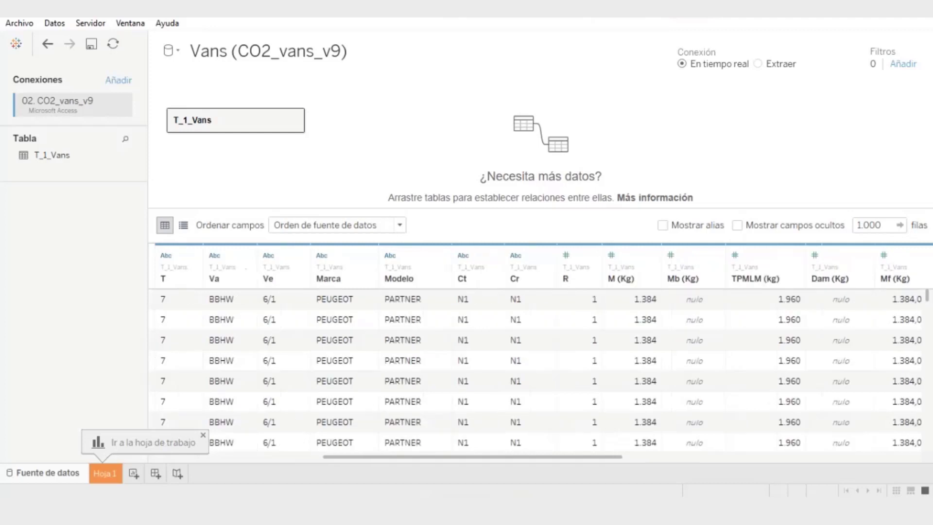
scroll(540, 369, right, 8)
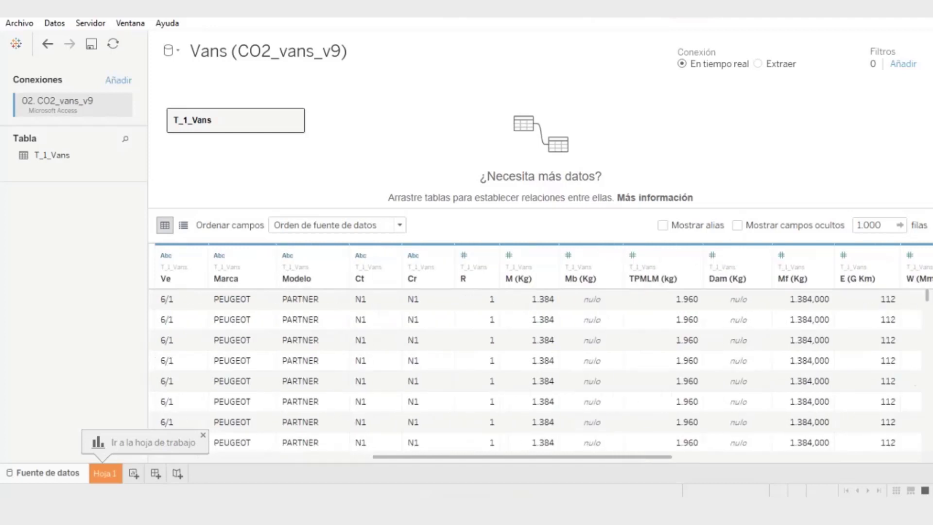
scroll(540, 370, right, 1)
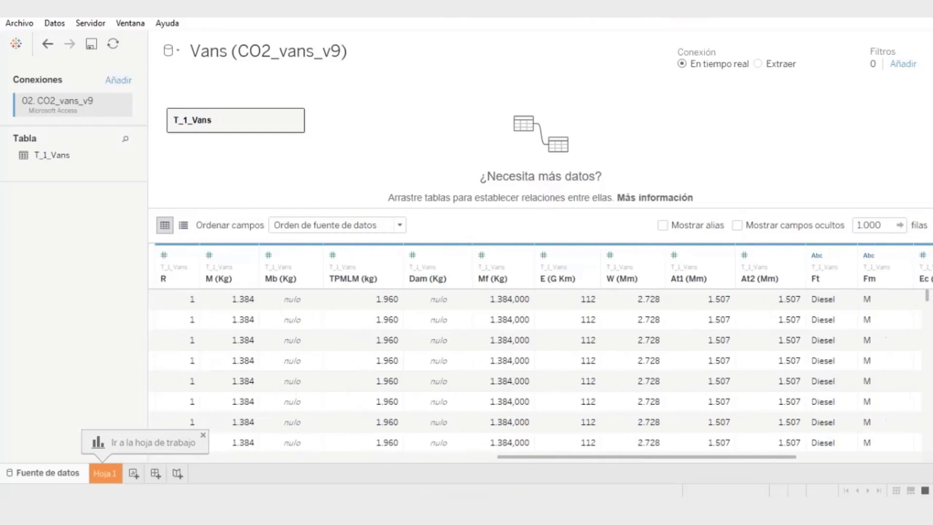
scroll(540, 369, left, 1)
scroll(540, 369, right, 4)
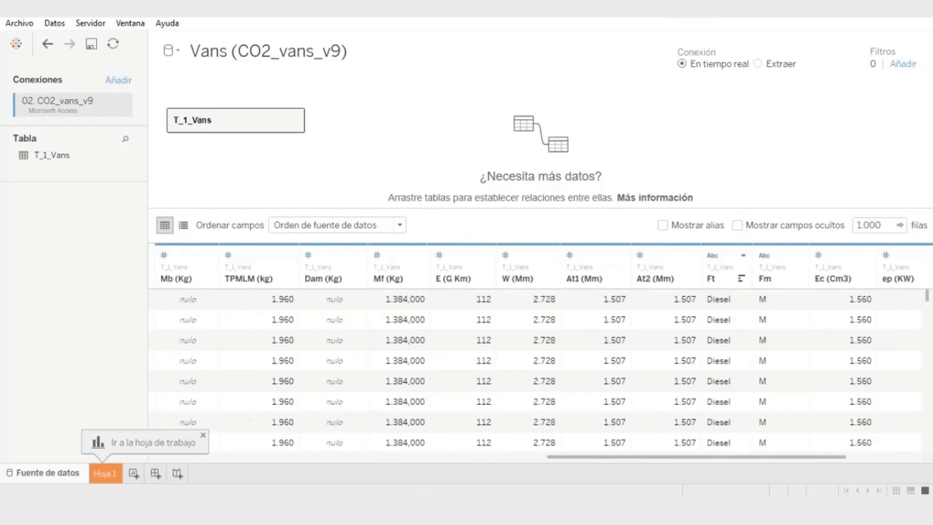
double_click(712, 279)
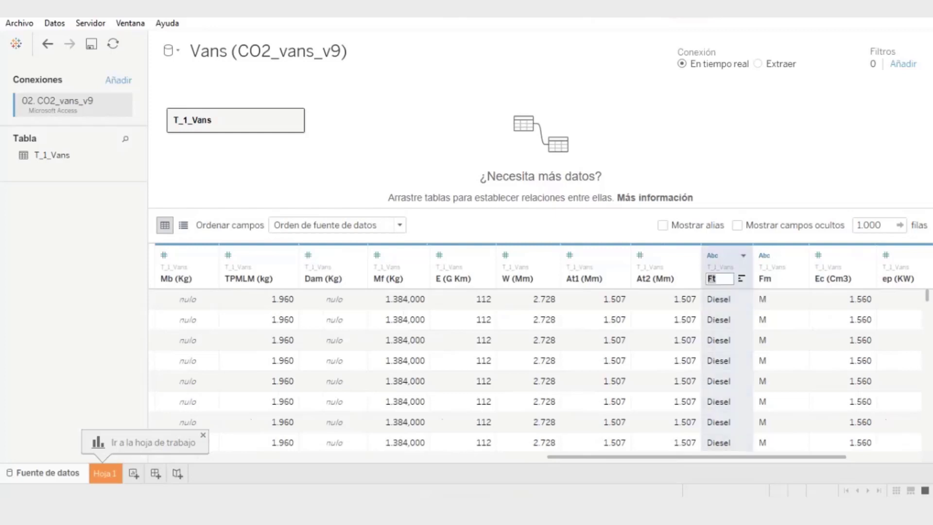
text(Combust)
text(ible)
key(Return)
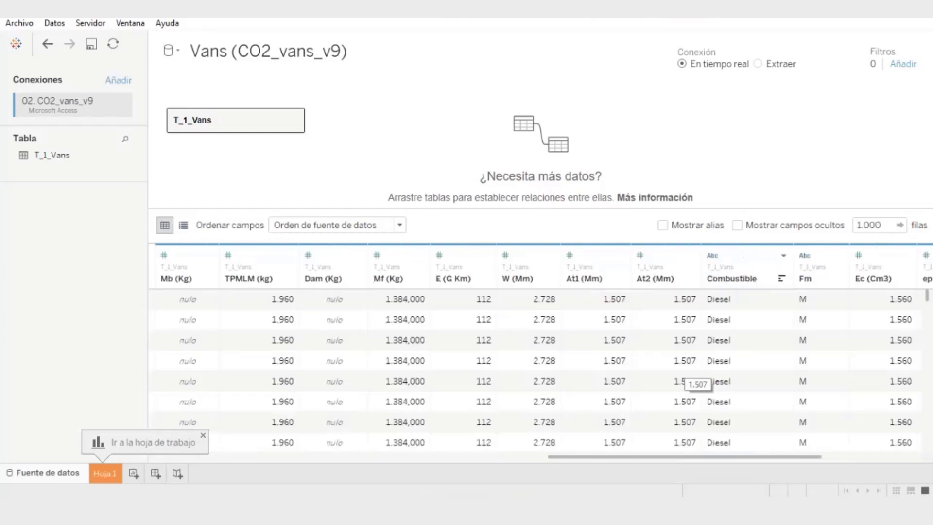
- Add a data source filter on the País field that keeps only the value IT
scroll(729, 435, left, 15)
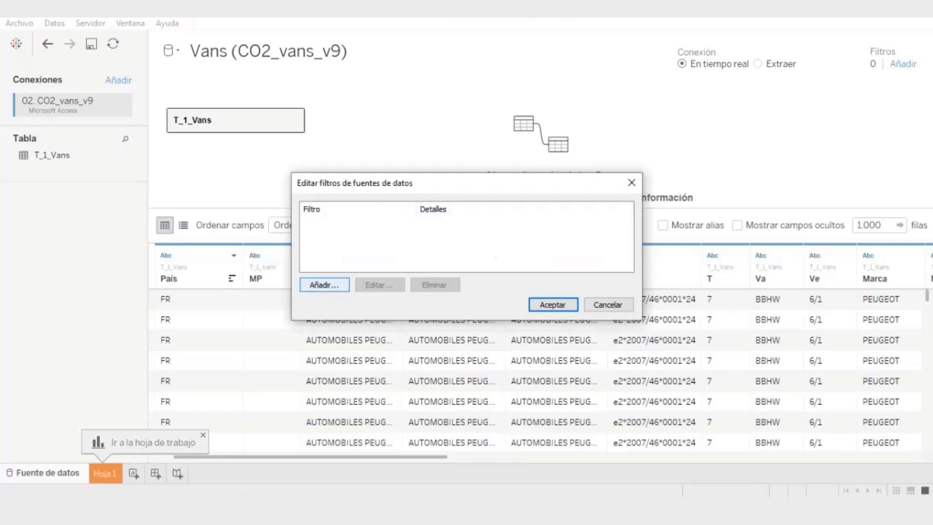
key(space)
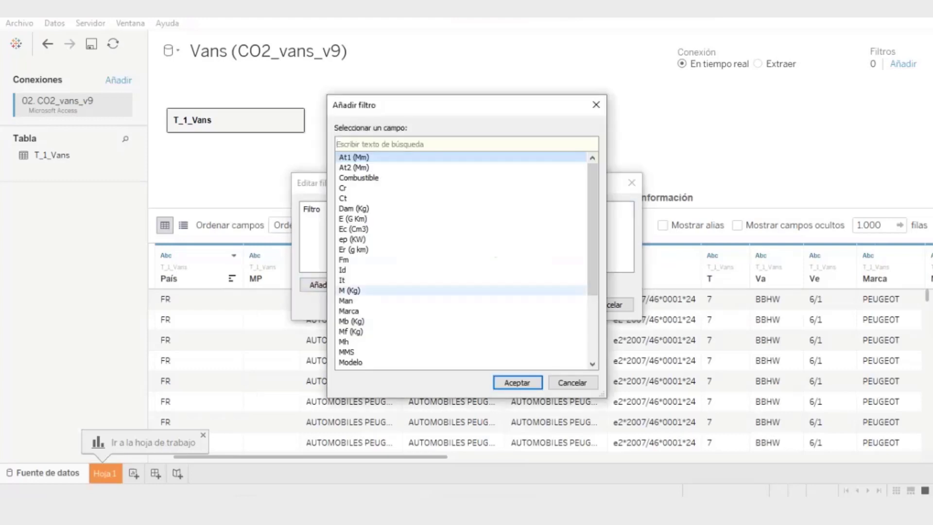
scroll(462, 260, down, 4)
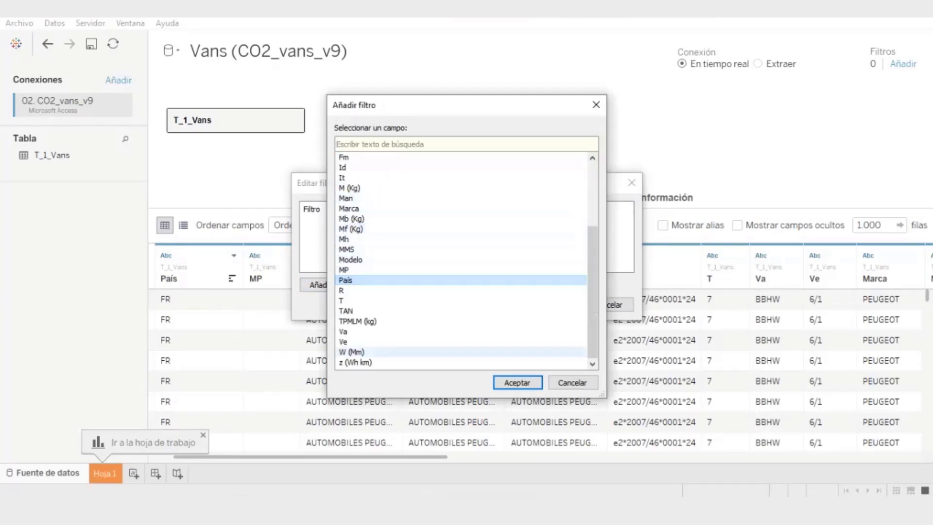
click(517, 382)
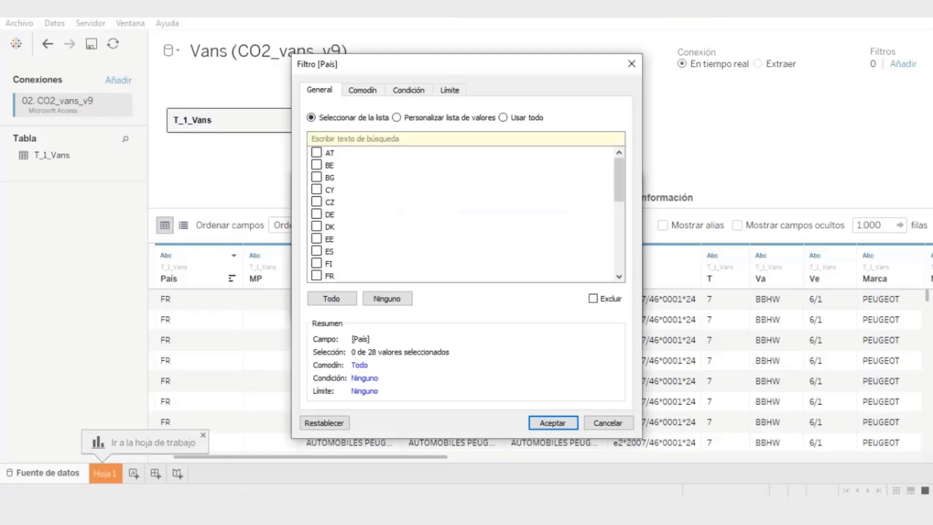
mouse_move(619, 180)
mouse_down()
mouse_move(619, 249)
mouse_move(619, 180)
mouse_up()
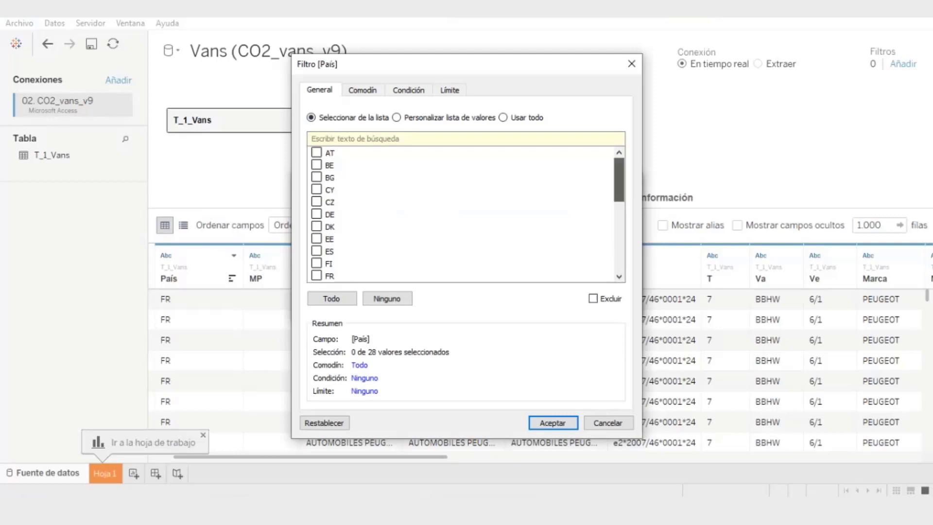
drag(619, 180, 620, 217)
click(316, 239)
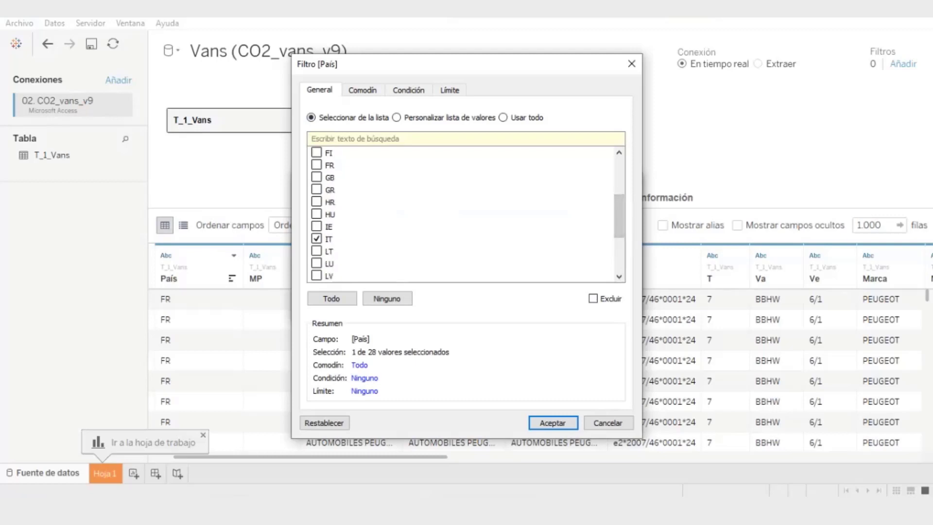
click(553, 423)
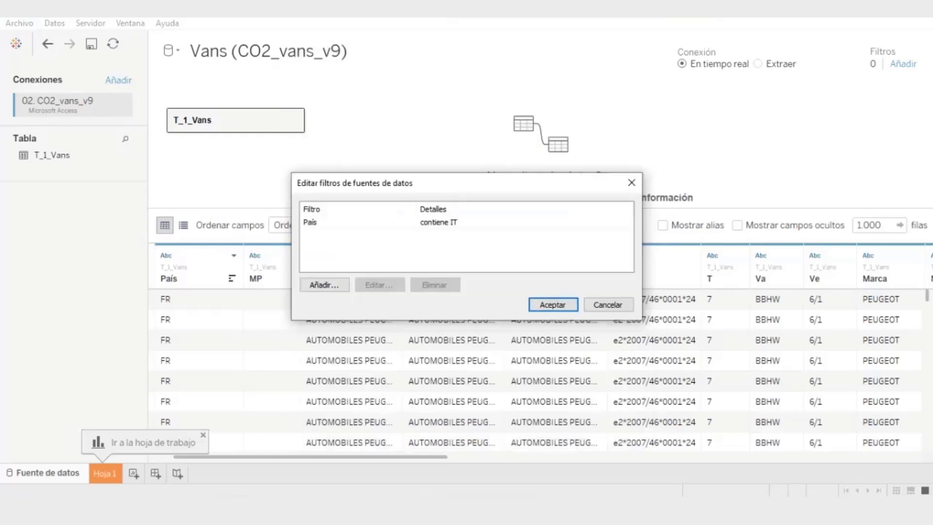
click(553, 305)
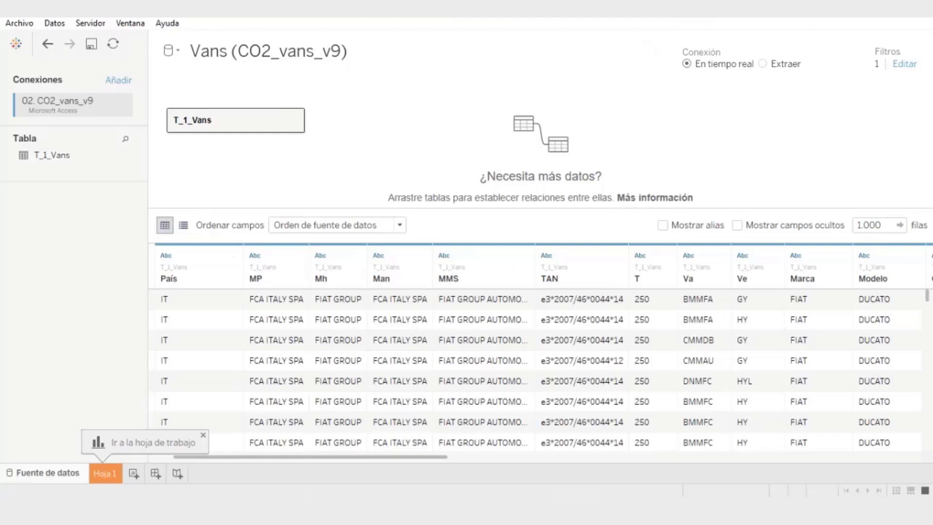
- Open the worksheet Hoja 1 and look through the dimensions and measures available in the Vans data source
click(105, 473)
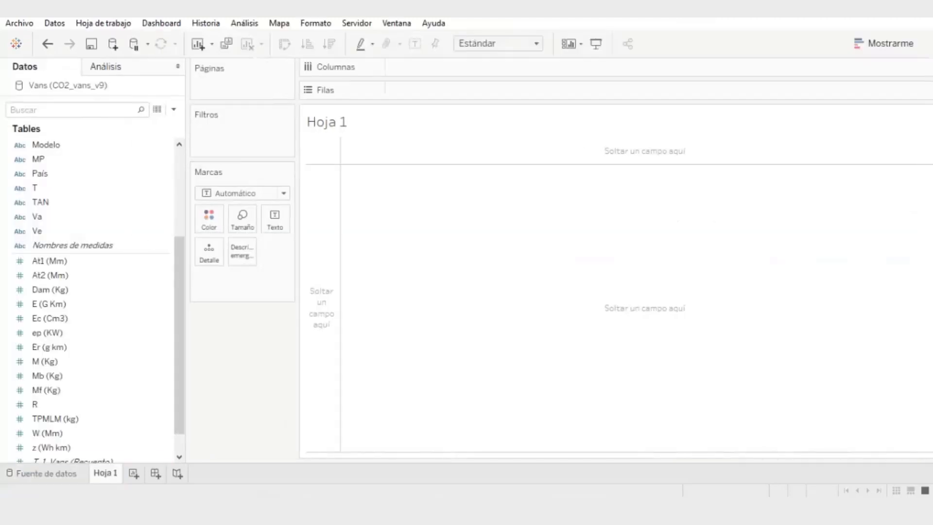
scroll(92, 301, up, 4)
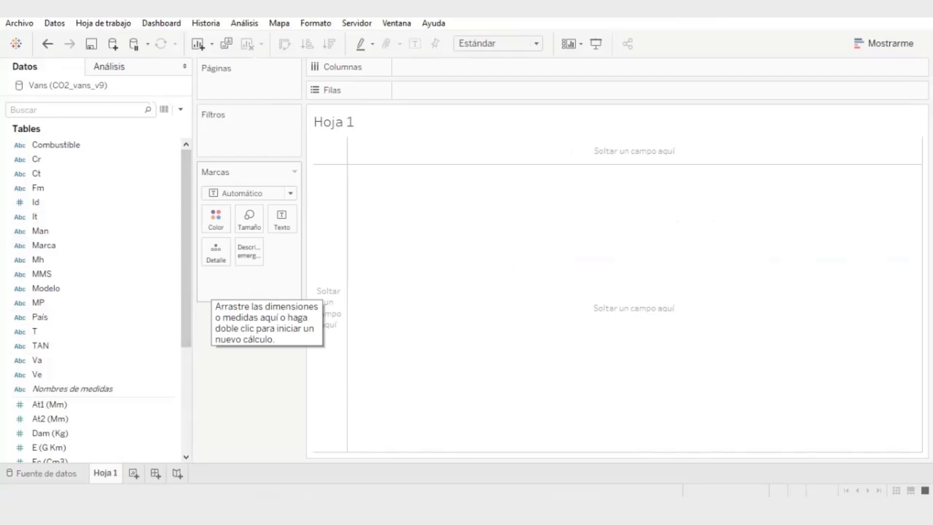
scroll(97, 262, down, 2)
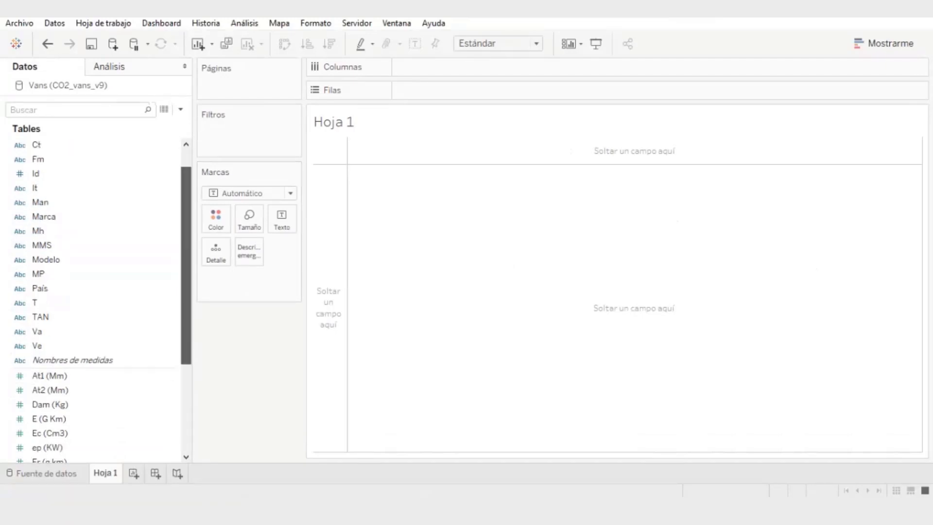
scroll(73, 217, up, 2)
click(35, 216)
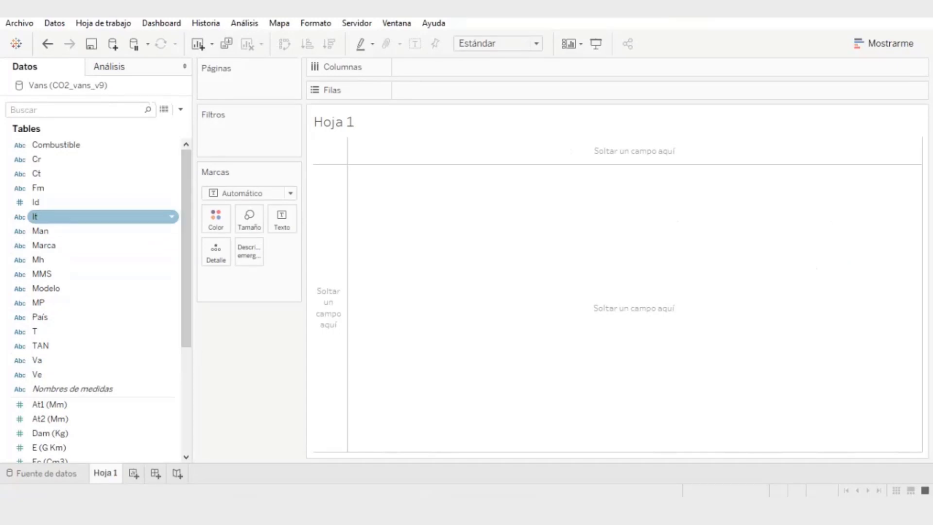
key(Down)
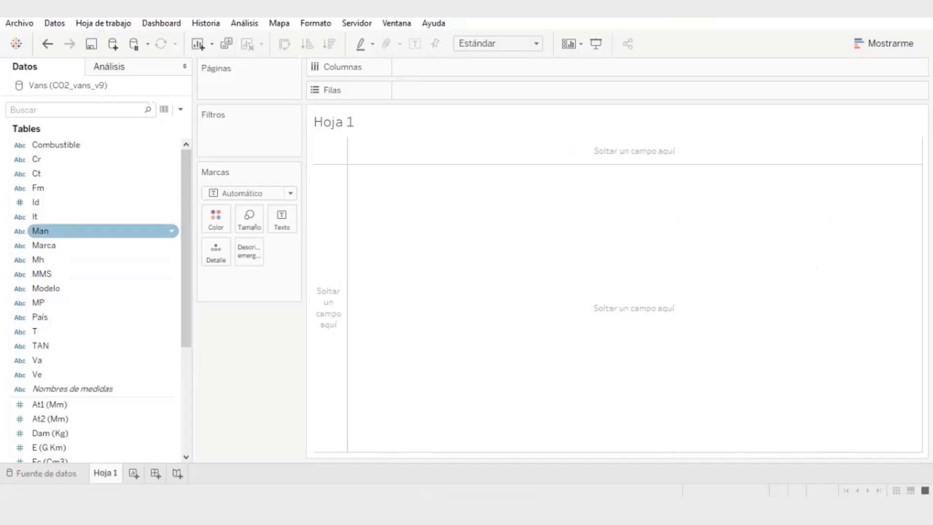
key(Up)
- Place the Combustible dimension on the rows of Hoja 1
click(56, 145)
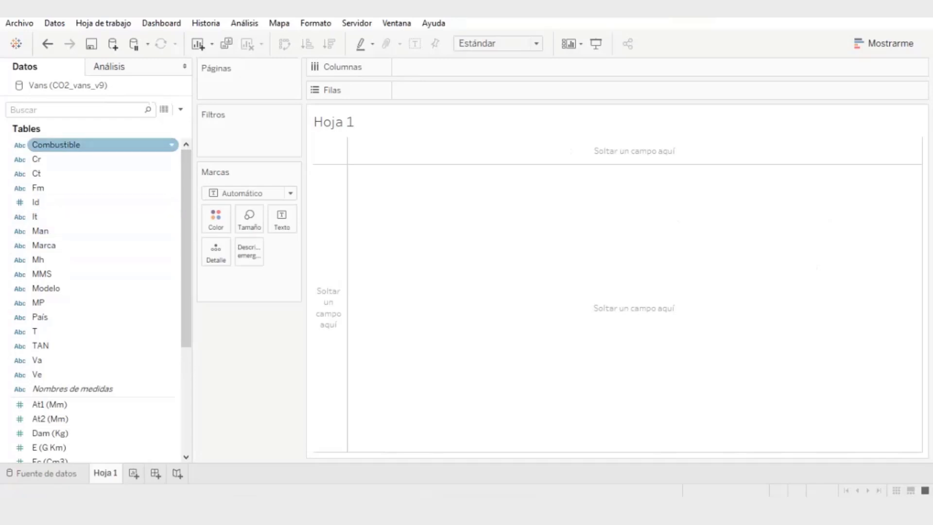
drag(56, 144, 418, 89)
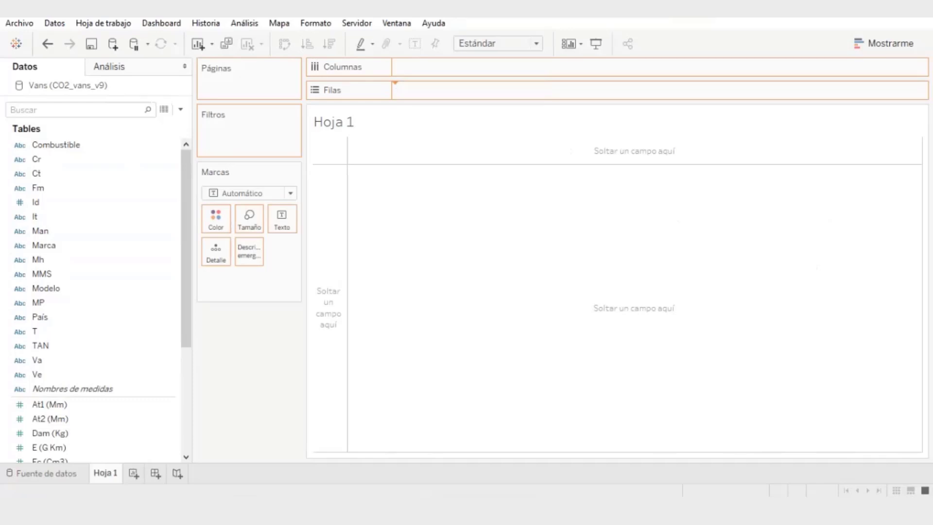
drag(418, 90, 418, 90)
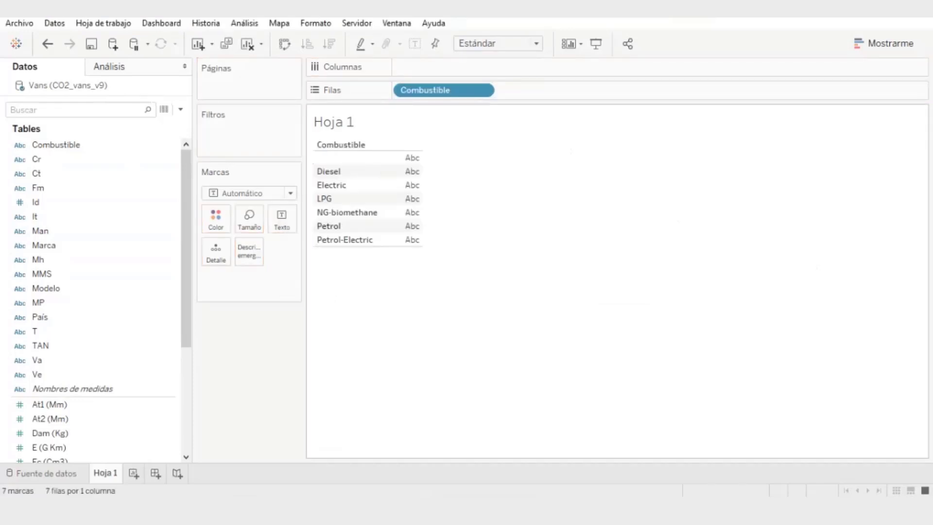
- Review the data source page, return to Hoja 1 and place the E (G Km) measure on its columns as a sum
click(46, 473)
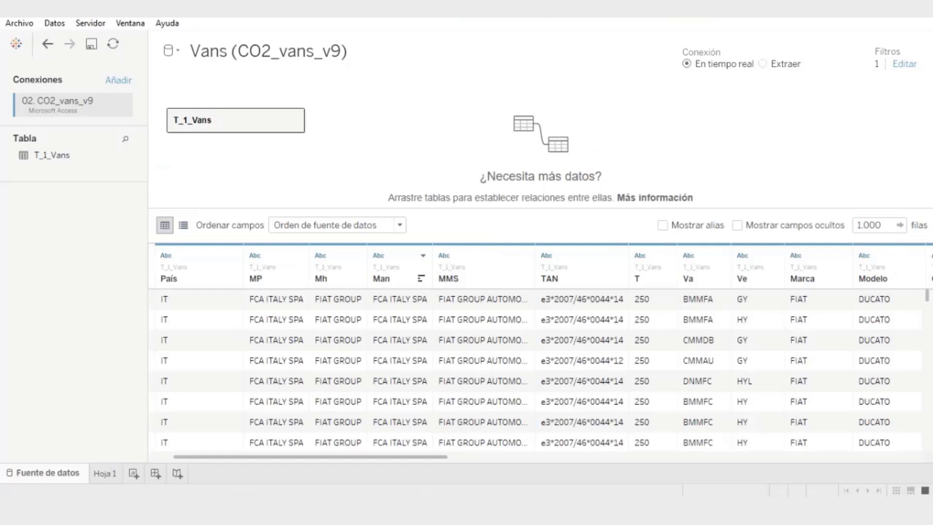
click(105, 473)
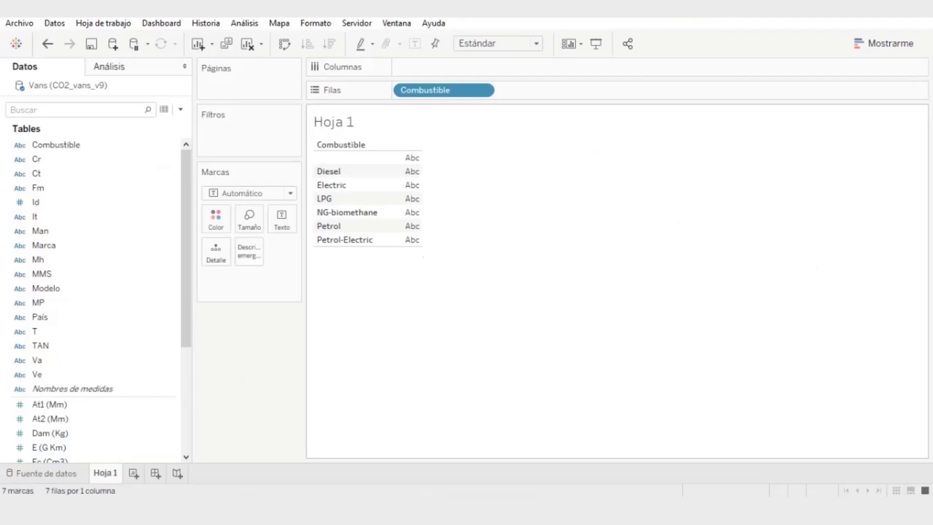
scroll(98, 243, down, 1)
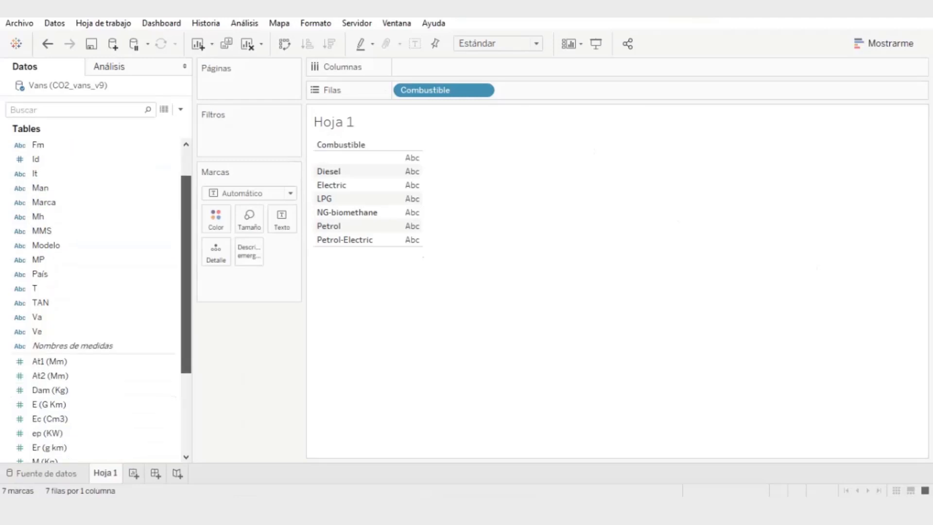
scroll(98, 304, down, 3)
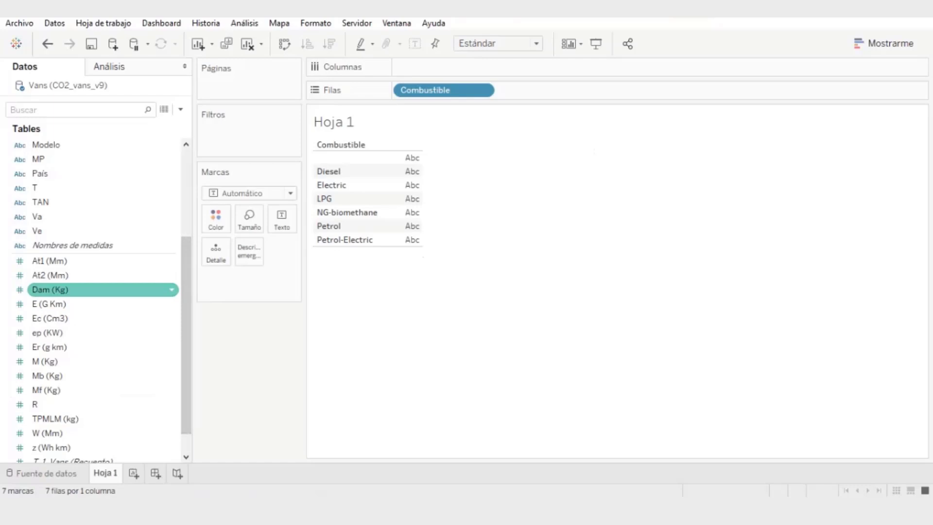
drag(48, 304, 503, 68)
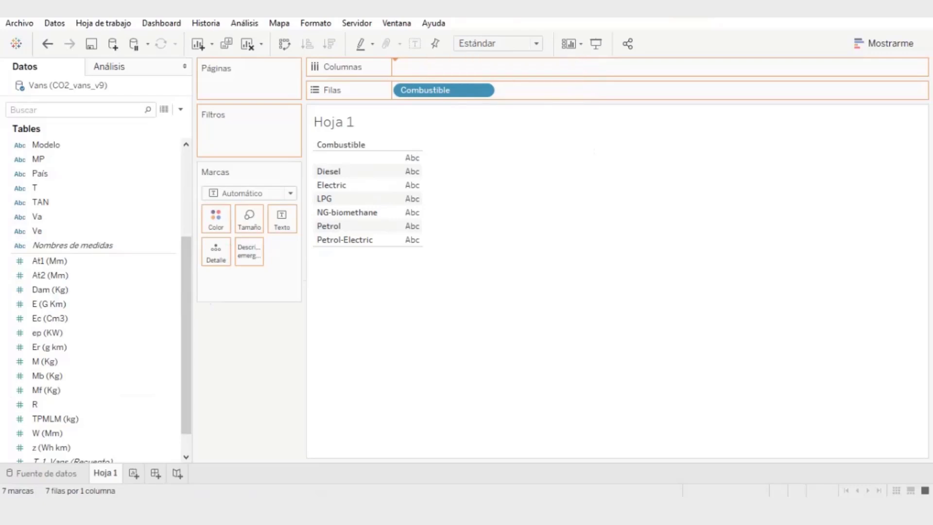
drag(502, 67, 503, 68)
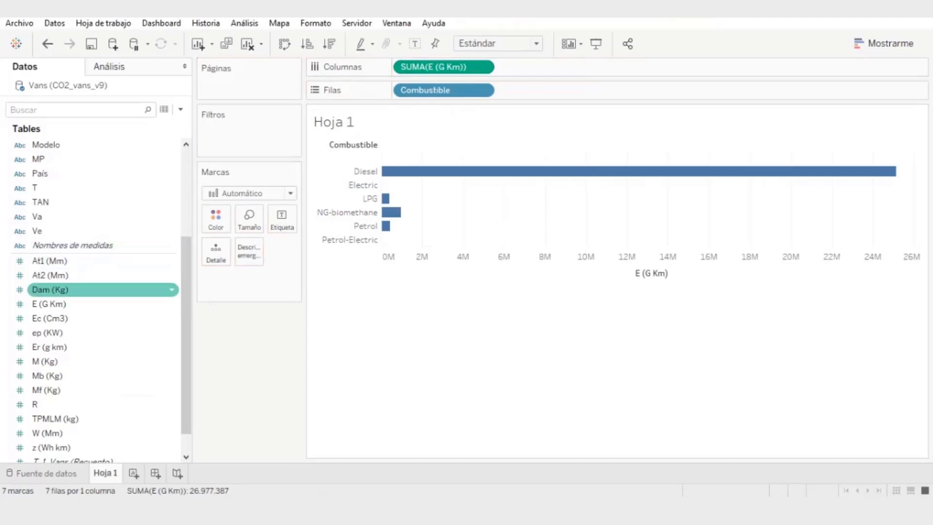
- Move the E (G Km) sum from the columns to the text marks of Hoja 1 and widen the table
scroll(98, 289, down, 2)
click(49, 276)
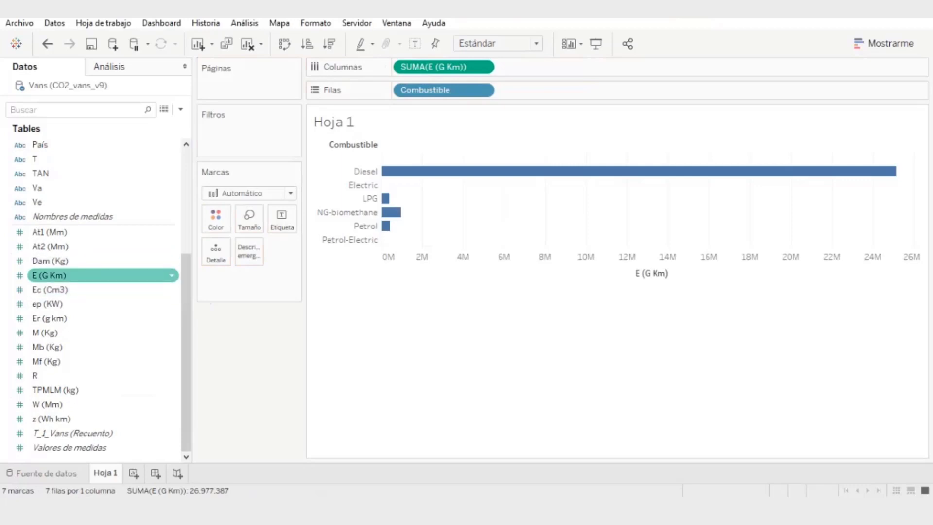
drag(49, 275, 438, 66)
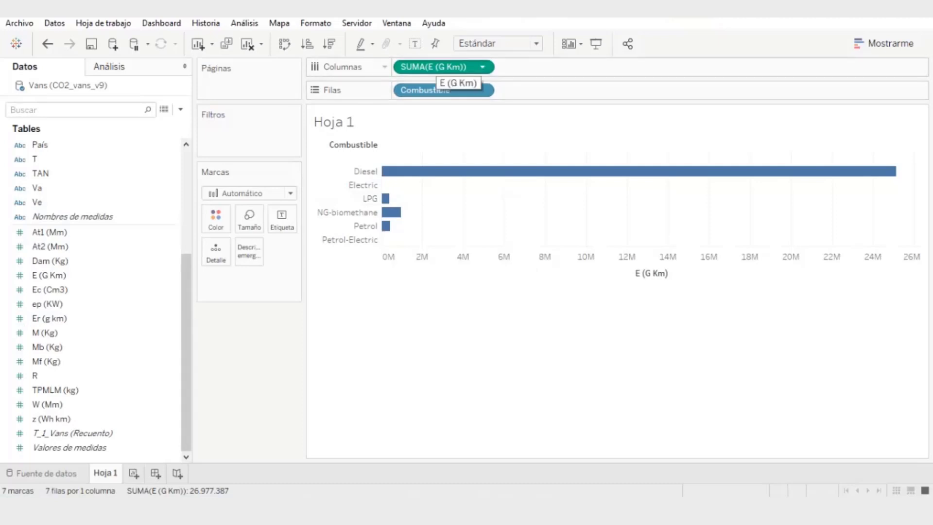
drag(355, 110, 282, 219)
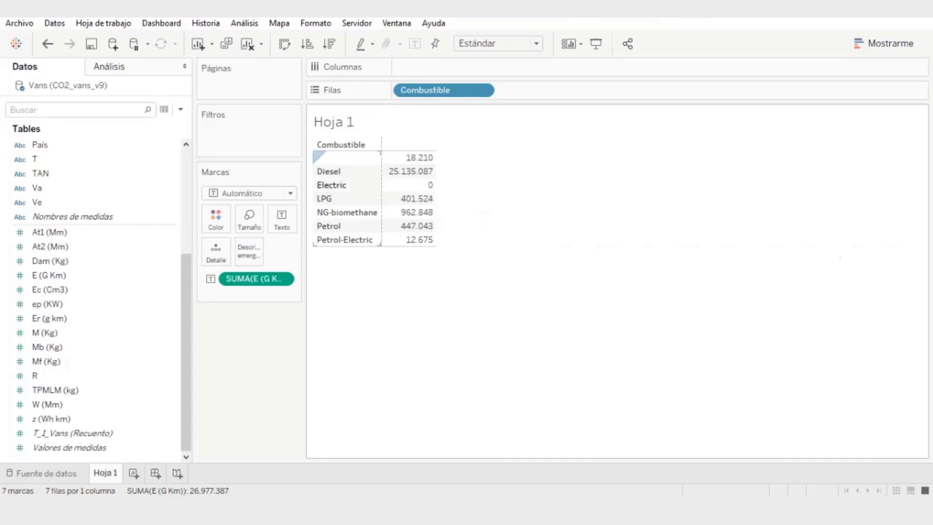
drag(436, 191, 530, 191)
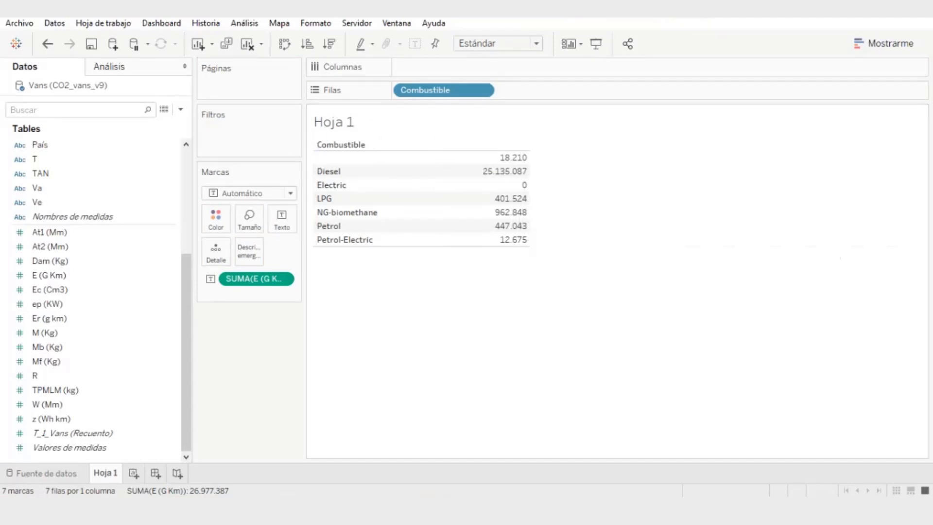
- Exclude the row with the blank Combustible value from the Hoja 1 table
click(885, 43)
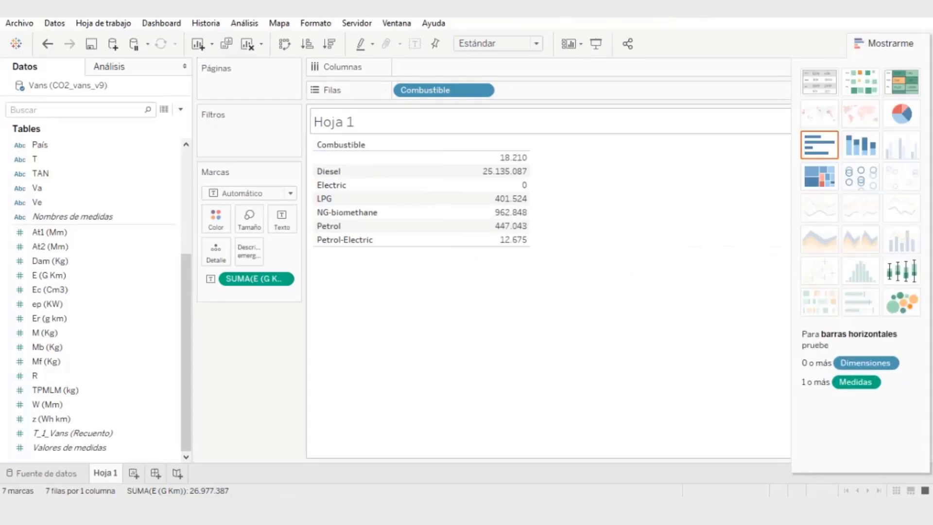
key(ctrl+1)
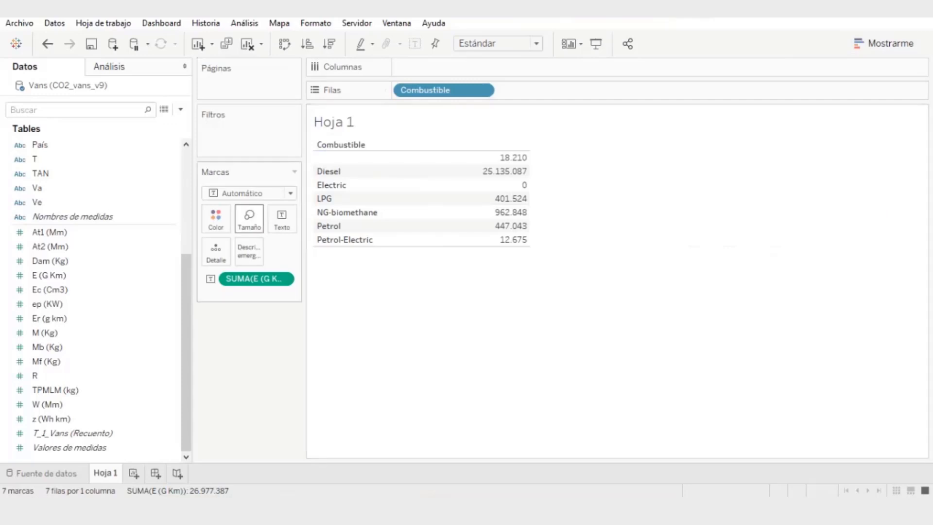
drag(434, 246, 316, 156)
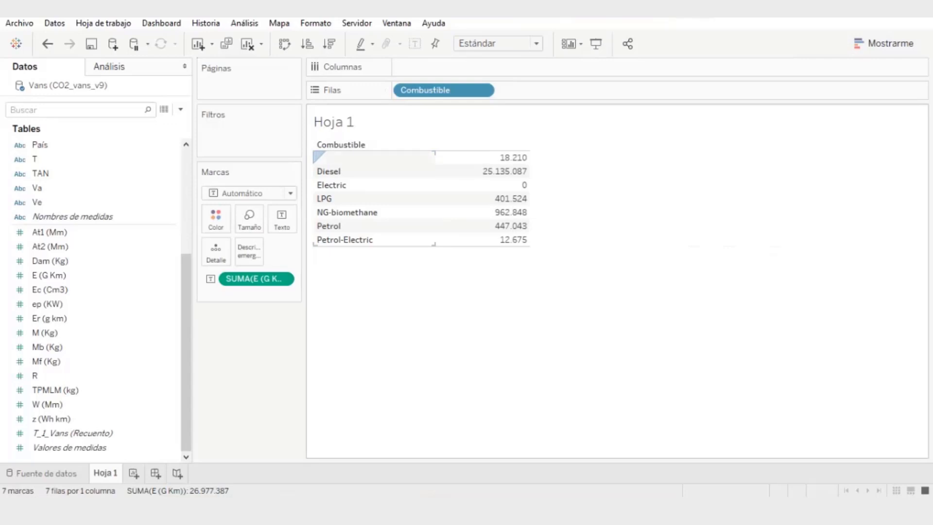
right_click(376, 157)
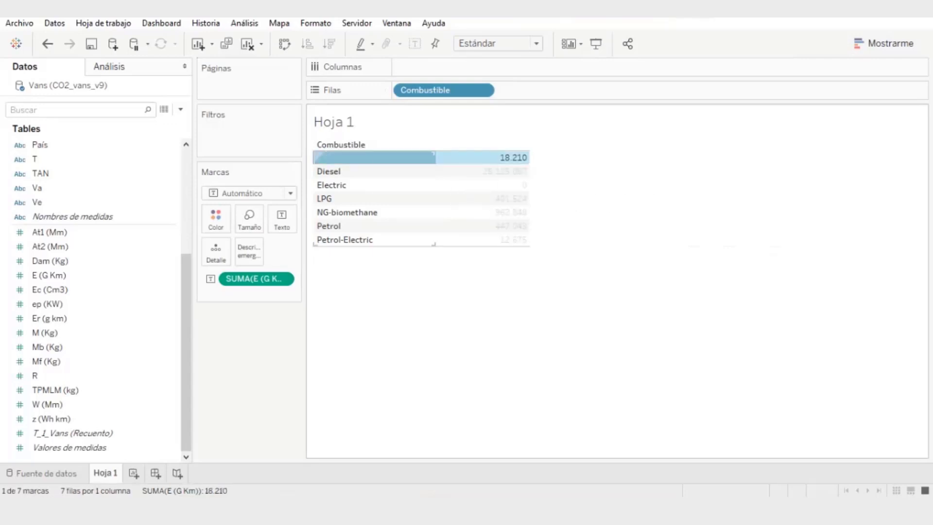
click(411, 179)
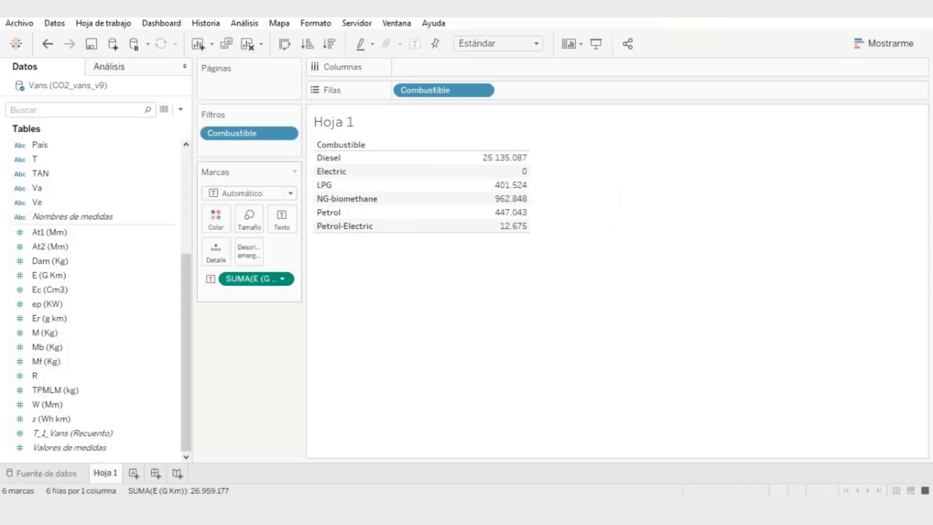
- Change the aggregation of the E (G Km) measure in Hoja 1 to Promedio
click(282, 279)
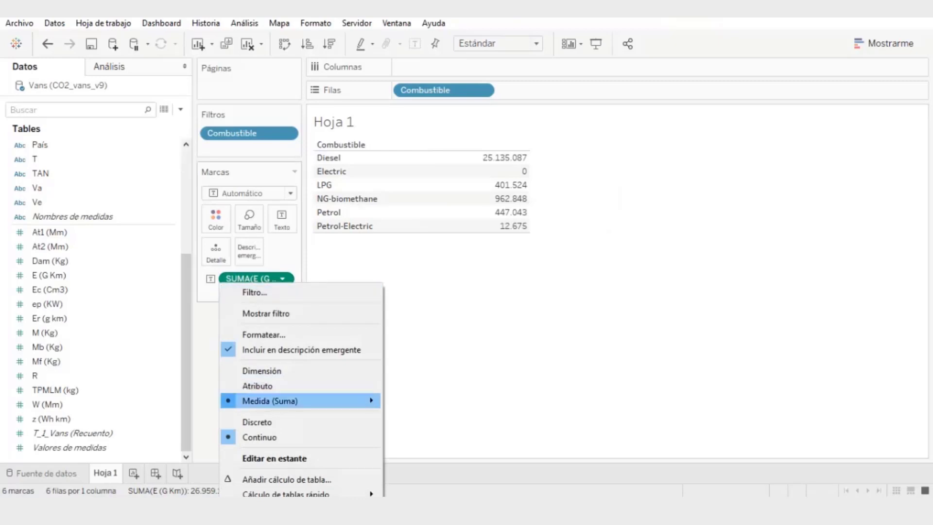
mouse_move(301, 400)
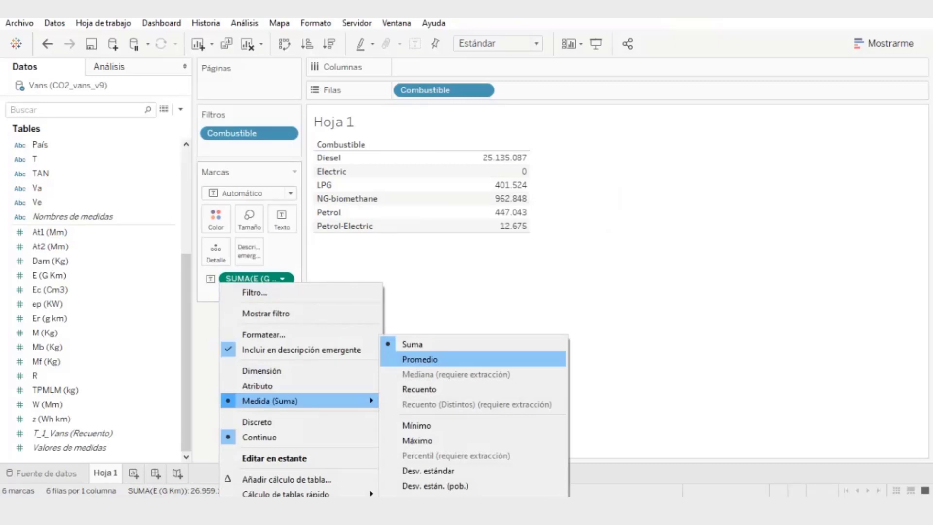
click(420, 359)
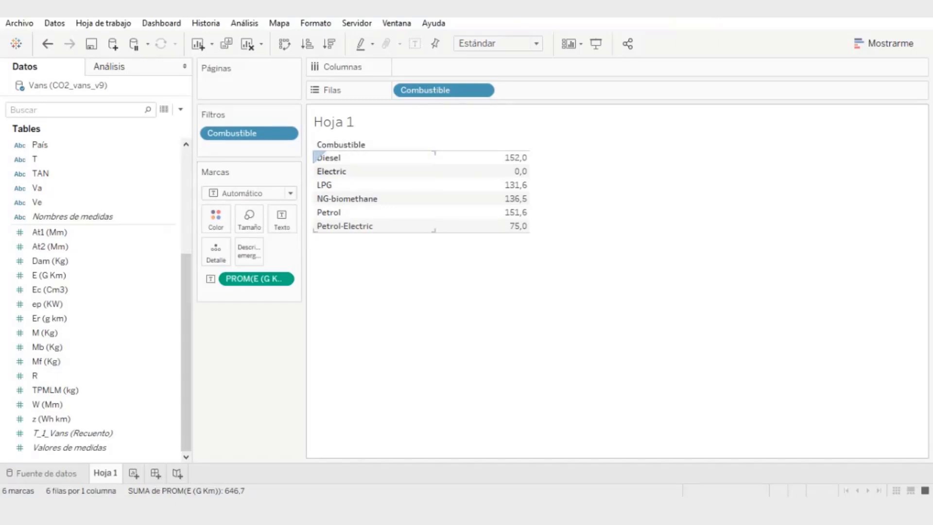
mouse_move(481, 188)
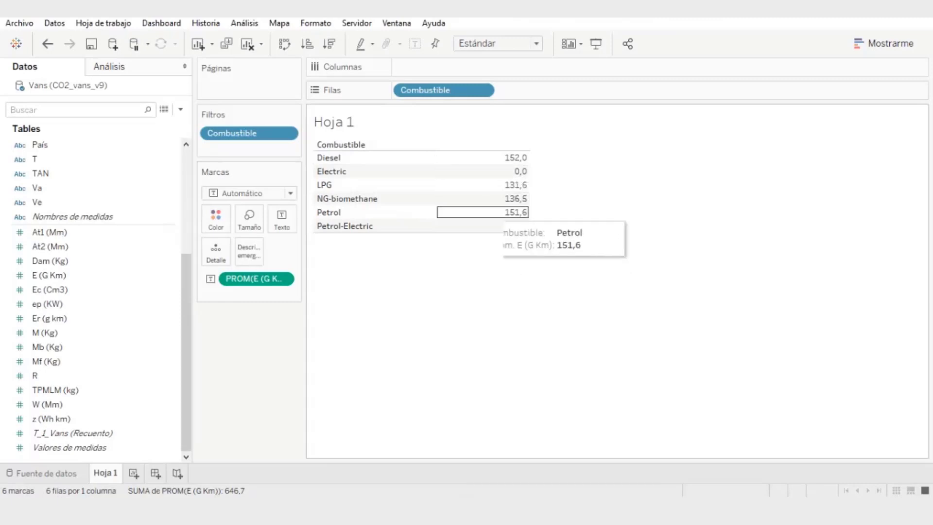
drag(434, 231, 316, 153)
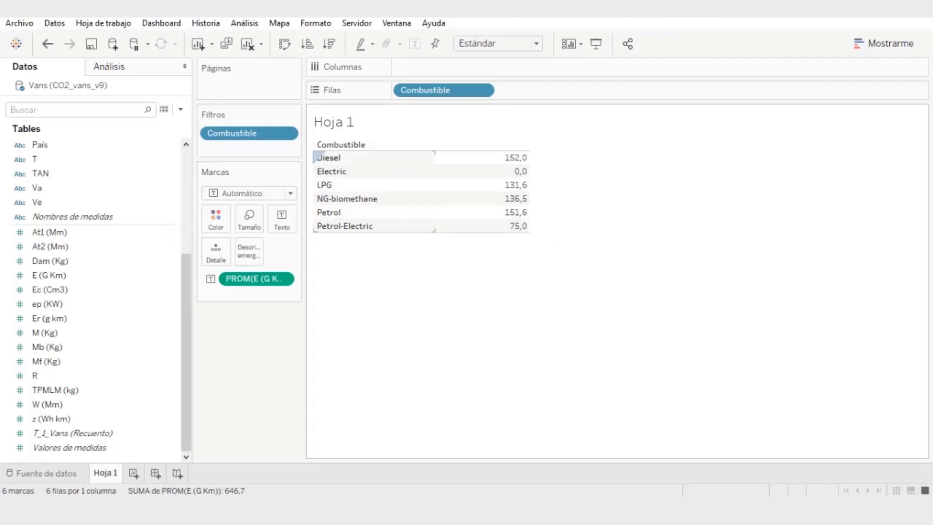
drag(316, 155, 317, 155)
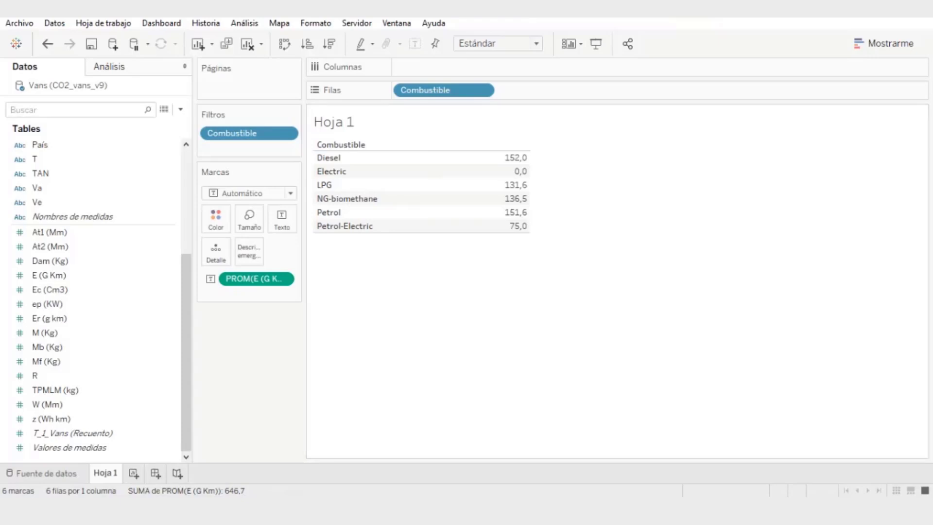
- Review the Id and País columns of the data source, then create a new worksheet with Combustible on its rows
click(41, 473)
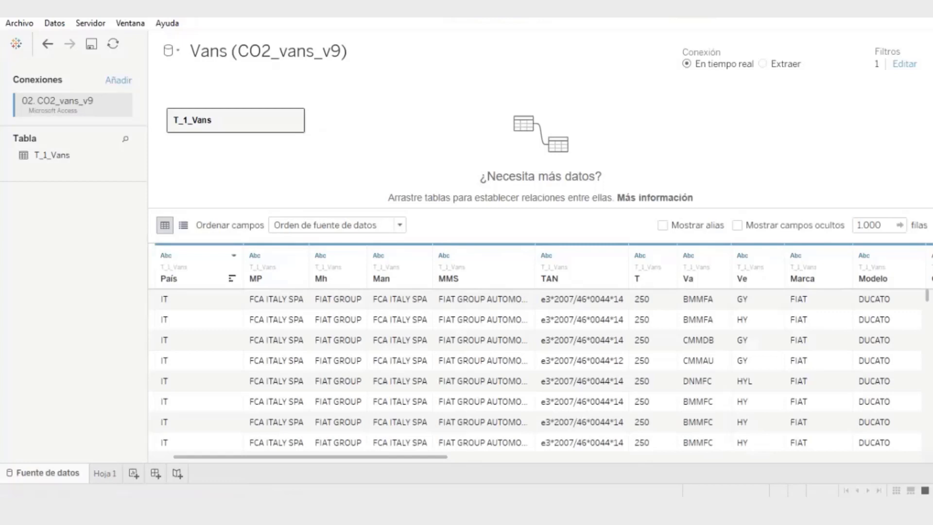
scroll(535, 370, left, 3)
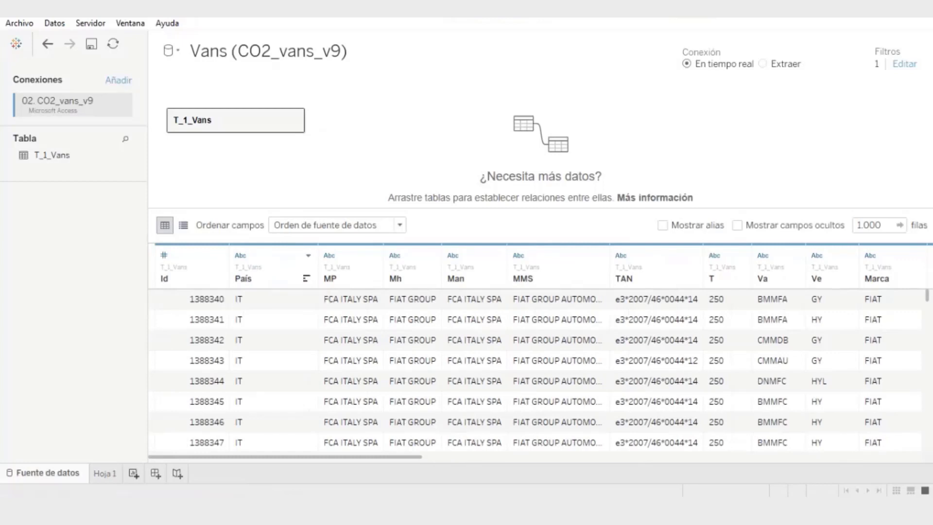
key(ctrl+m)
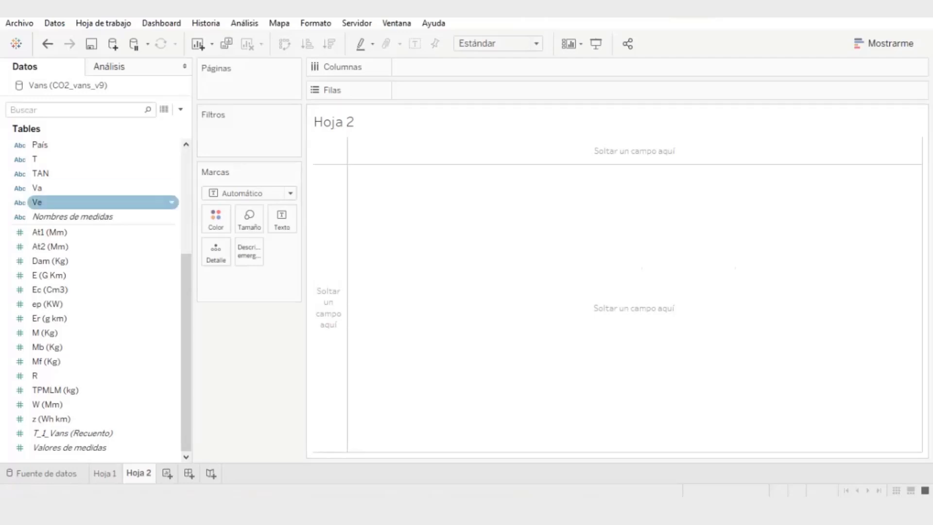
scroll(92, 243, up, 4)
drag(55, 144, 467, 90)
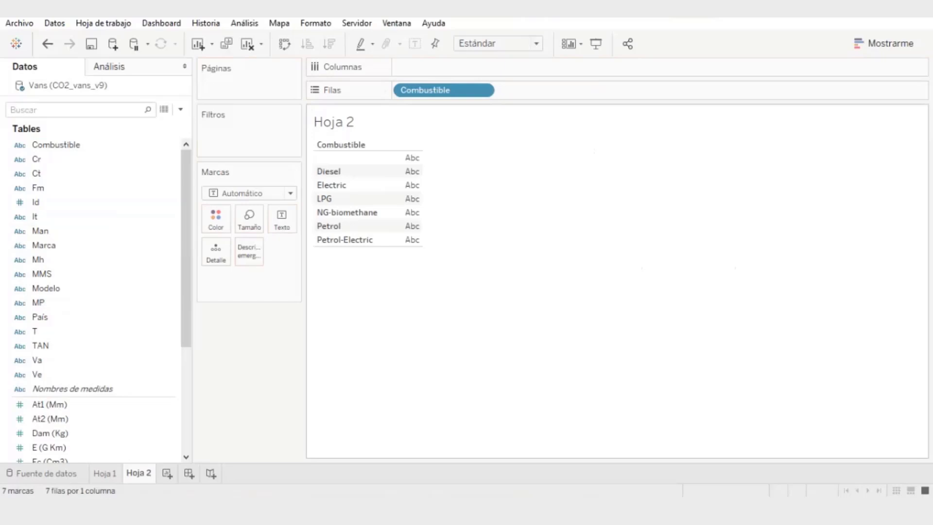
- Place the T_1_Vans (Recuento) measure on the columns of Hoja 2 to chart the number of vans per fuel
scroll(97, 231, down, 2)
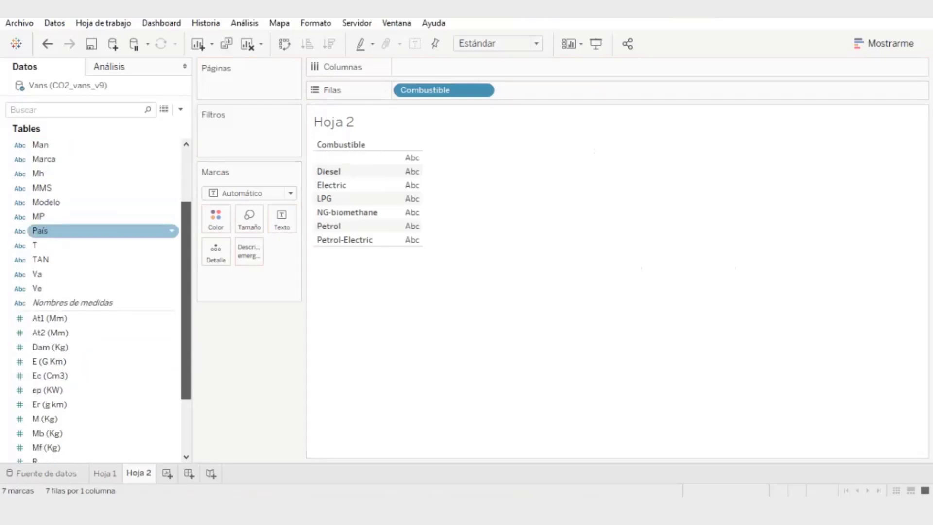
scroll(97, 243, down, 2)
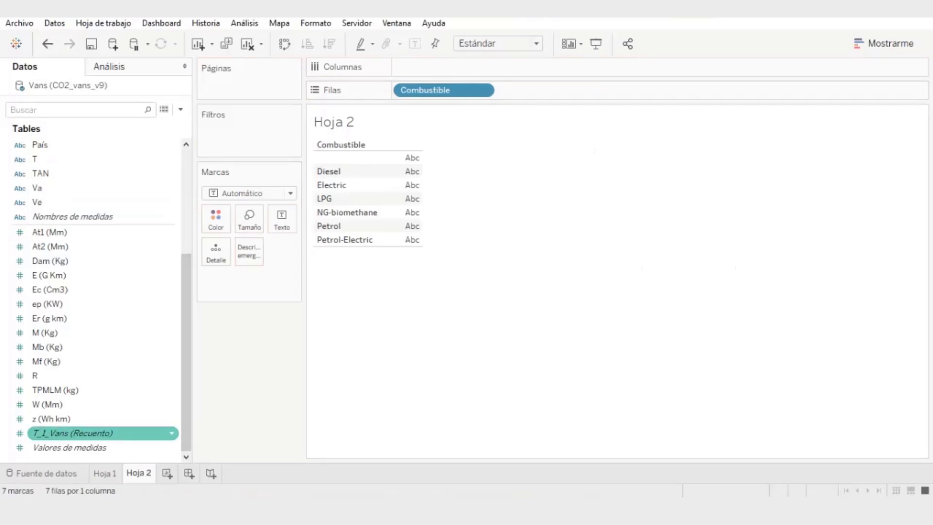
click(43, 473)
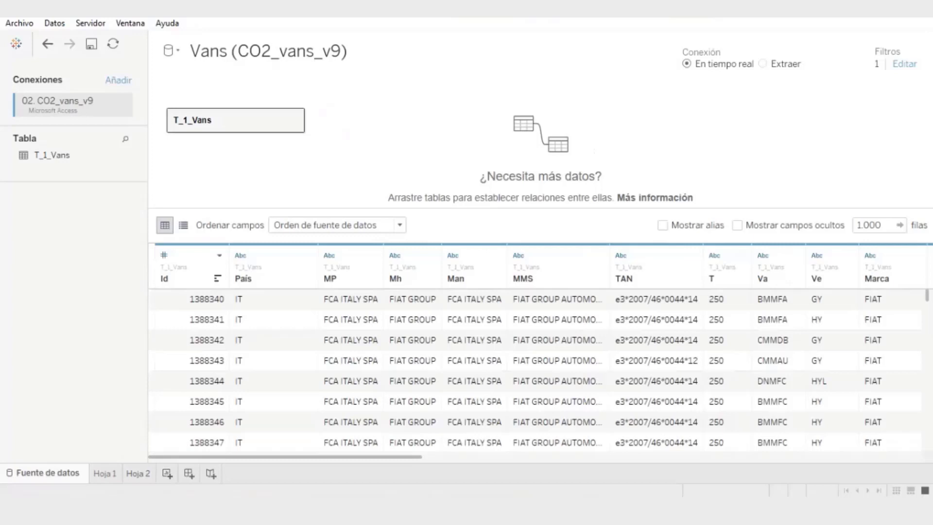
click(138, 473)
click(49, 332)
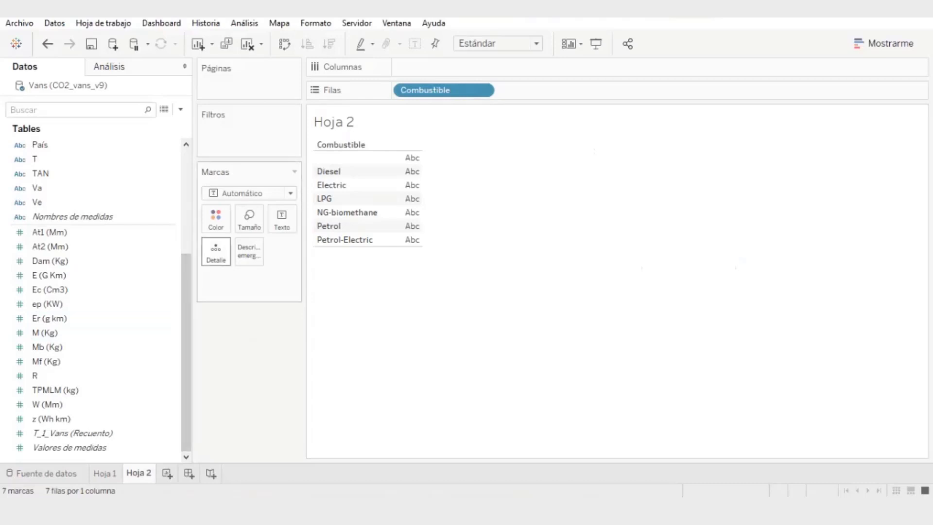
click(46, 361)
click(73, 433)
drag(73, 433, 510, 66)
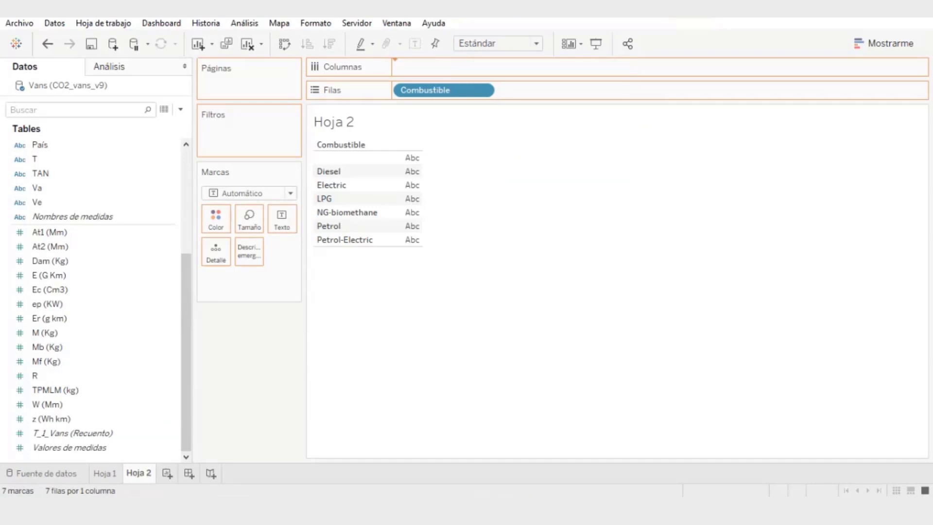
drag(511, 67, 511, 66)
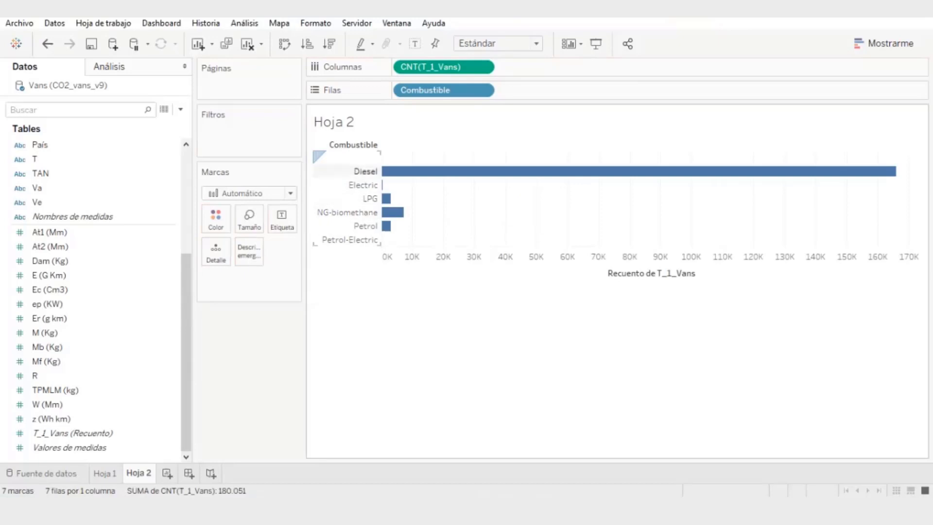
- Label the Hoja 2 bars with T_1_Vans (Recuento) and exclude the blank Combustible category
mouse_move(452, 171)
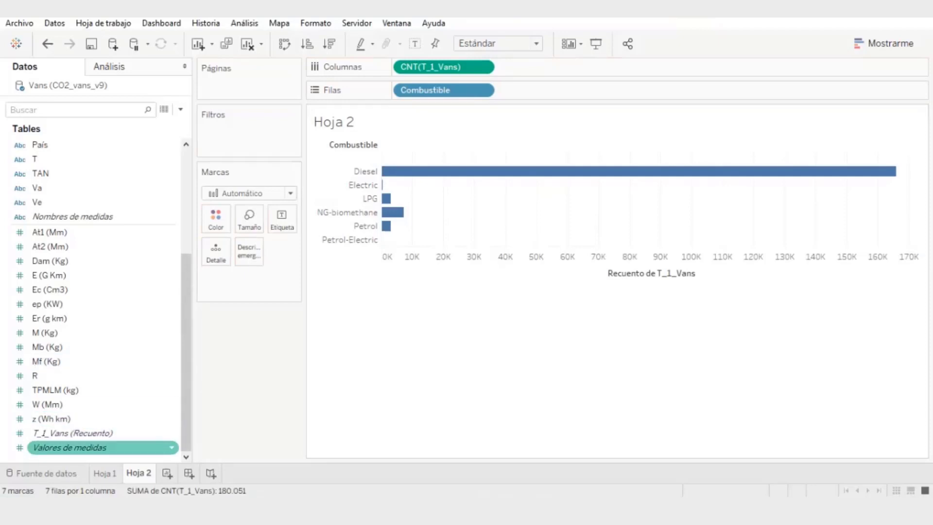
drag(73, 433, 282, 216)
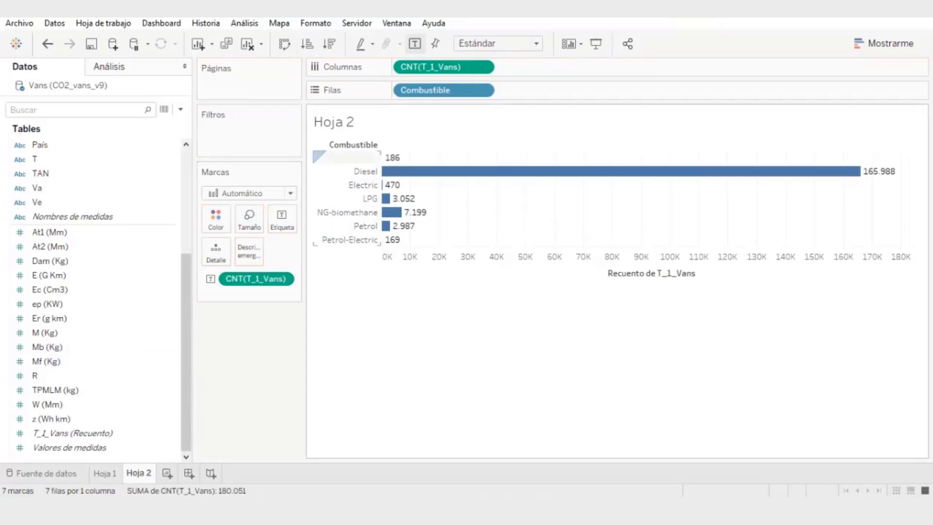
click(347, 157)
right_click(367, 156)
click(401, 179)
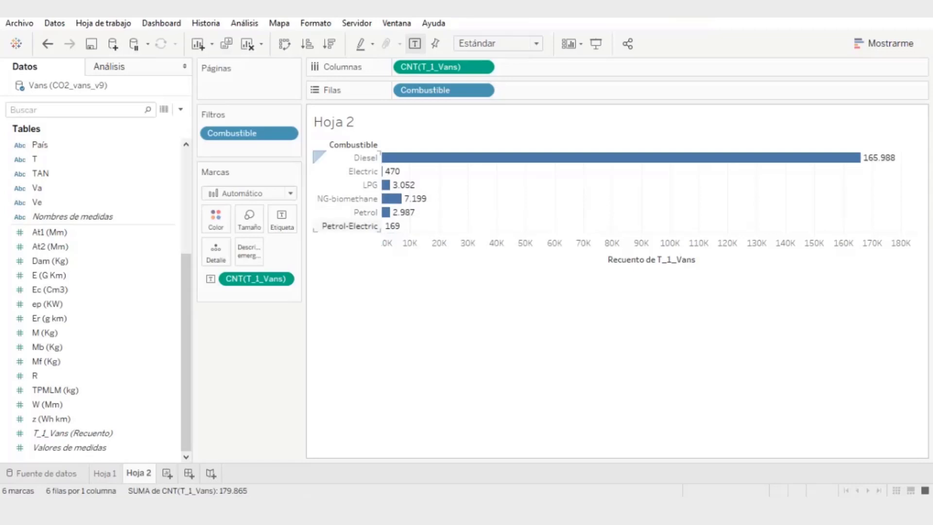
- Set the mark label of the LPG bar in Hoja 2 to Mostrar siempre
right_click(386, 185)
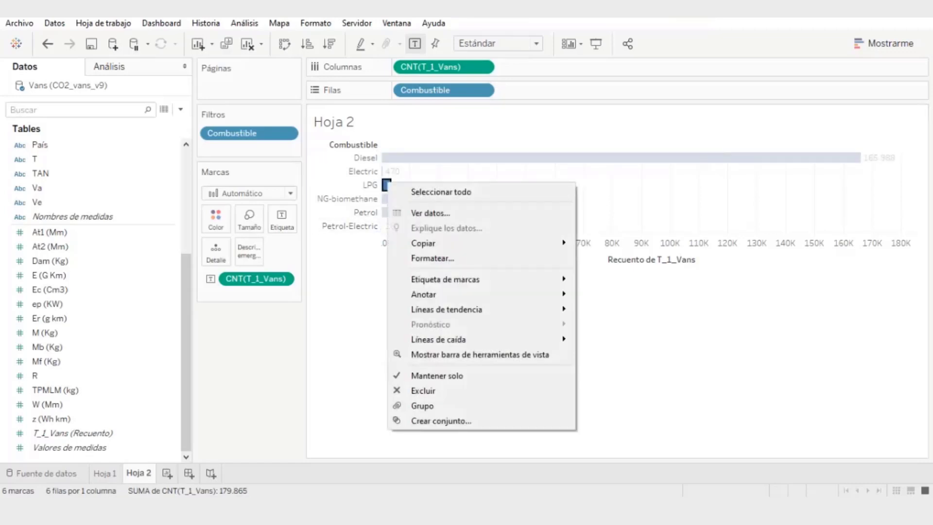
mouse_move(445, 279)
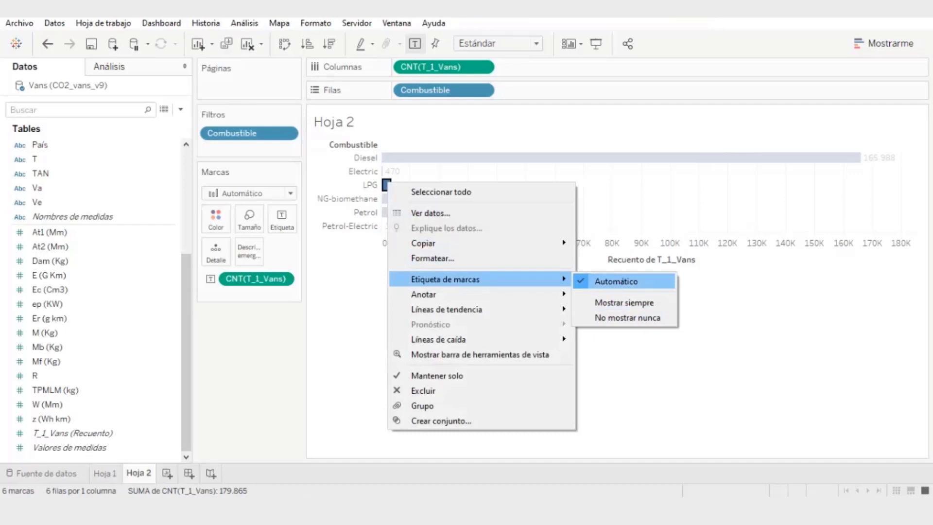
click(624, 302)
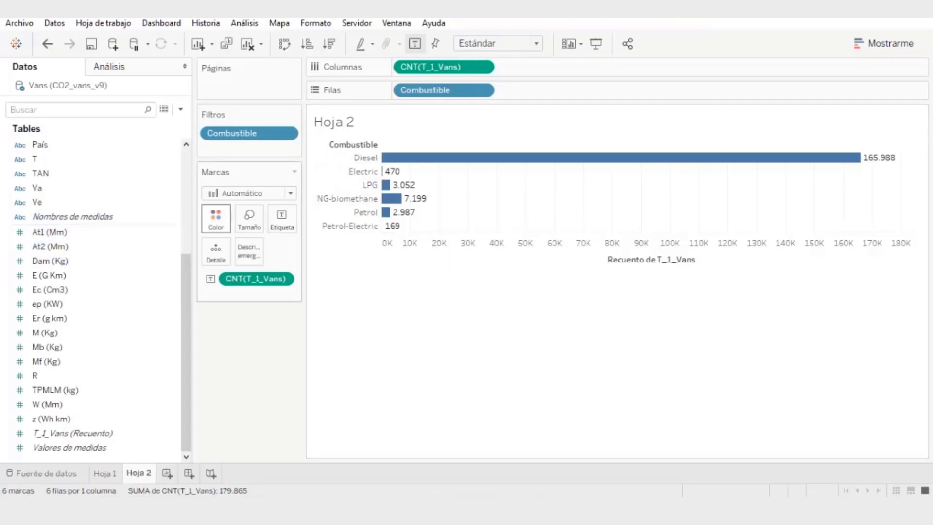
- Color the Hoja 2 bars by the Combustible dimension
scroll(97, 291, up, 5)
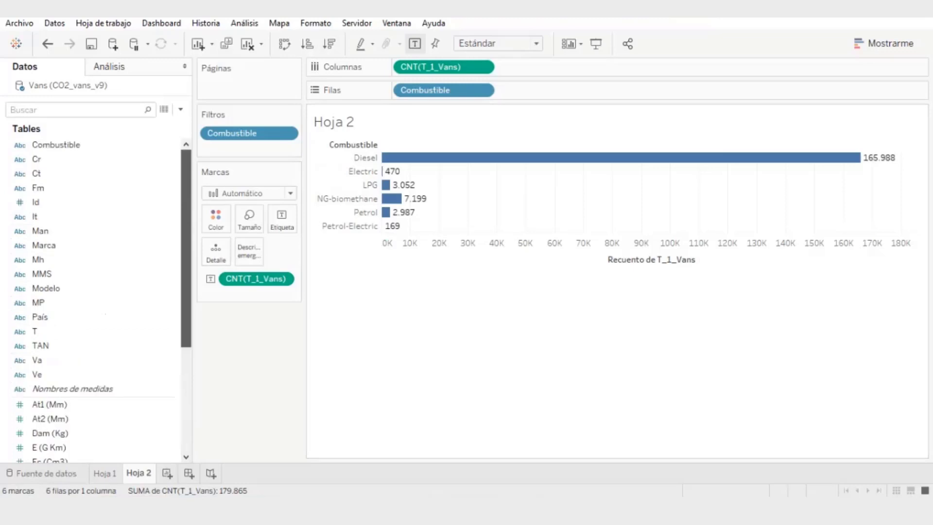
click(56, 145)
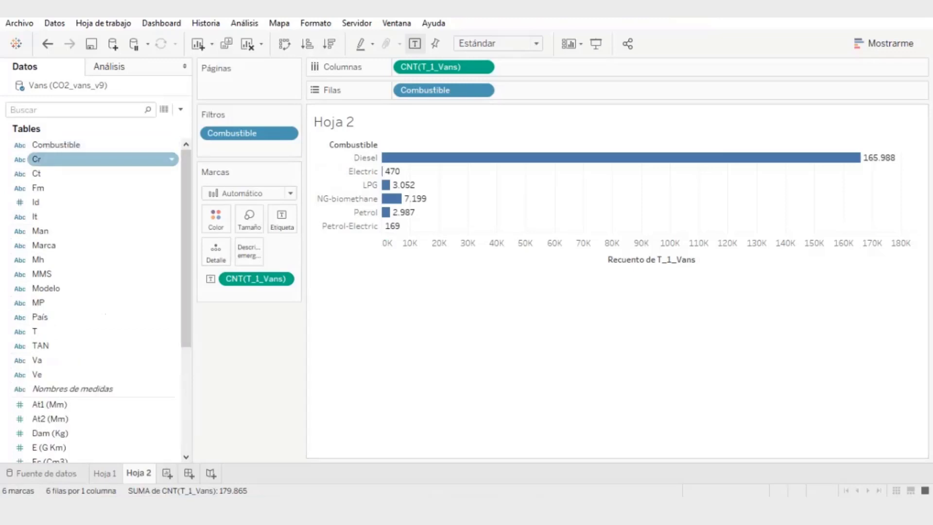
drag(56, 145, 217, 217)
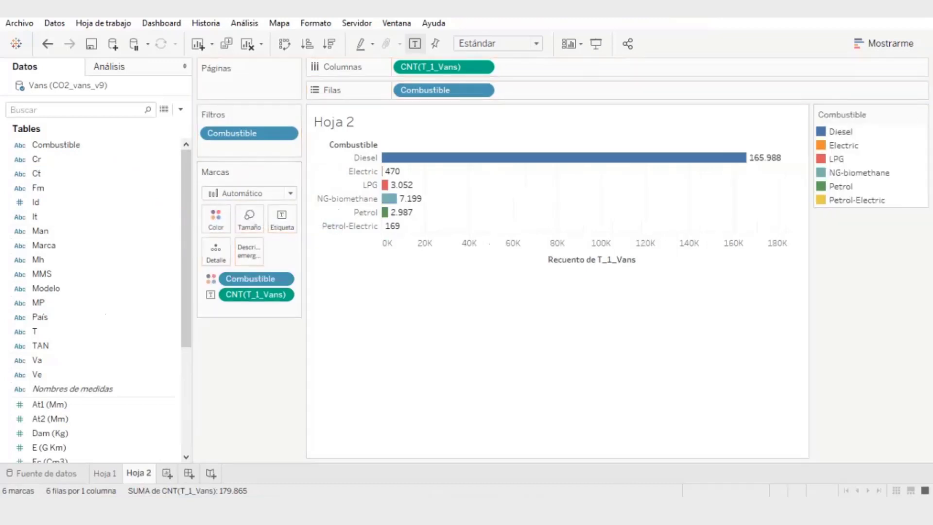
mouse_move(411, 159)
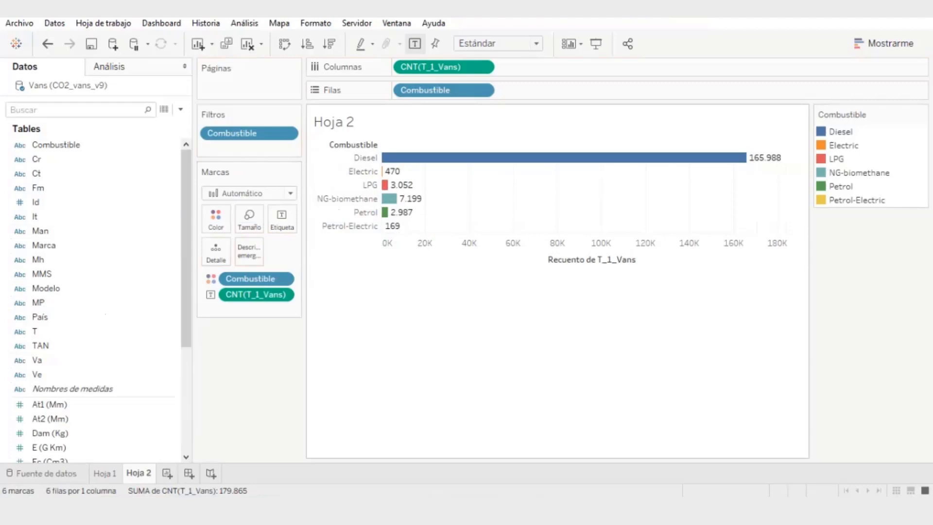
mouse_move(632, 159)
drag(380, 231, 315, 153)
- Create a new worksheet and place the Marca dimension on its rows
mouse_move(365, 171)
click(167, 473)
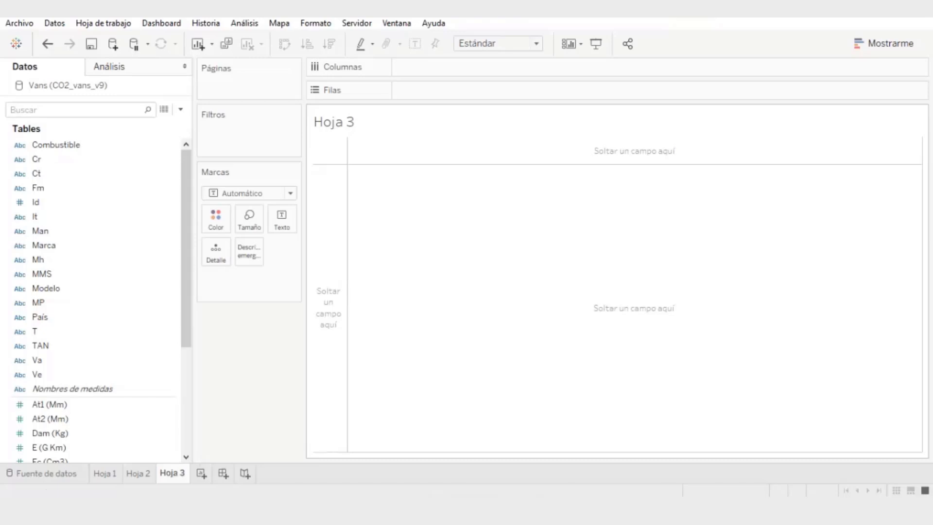
click(35, 216)
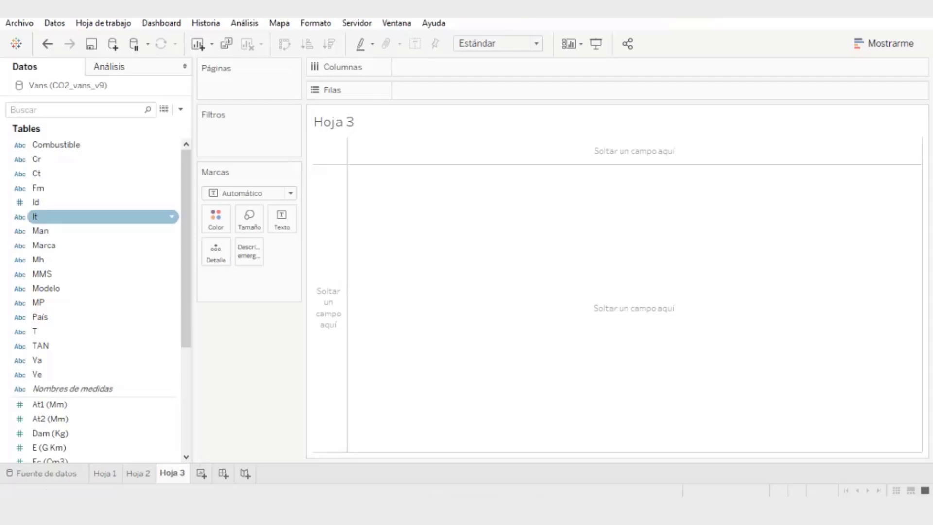
click(44, 245)
mouse_move(44, 245)
mouse_down()
mouse_move(467, 91)
mouse_move(403, 91)
mouse_up()
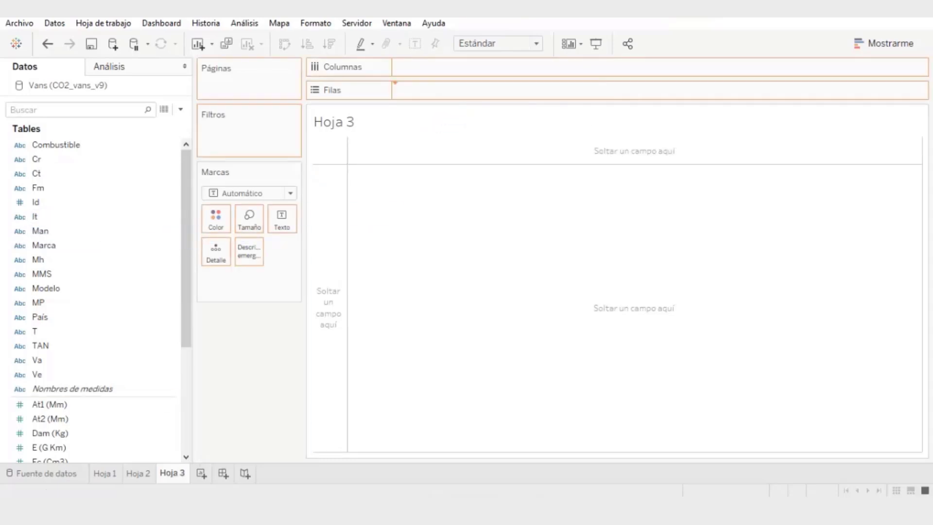
drag(404, 91, 406, 91)
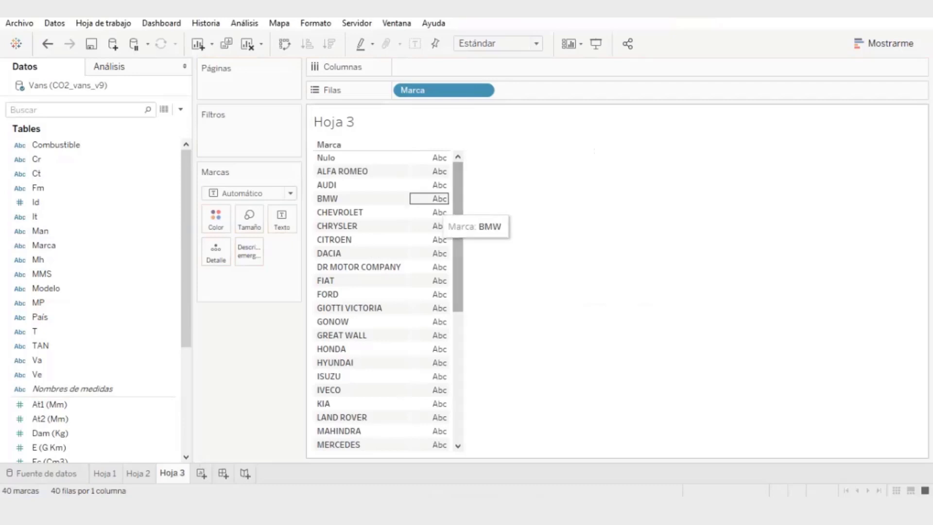
- Review the list of van brands and exclude the Nulo entry from it
scroll(316, 156, down, 5)
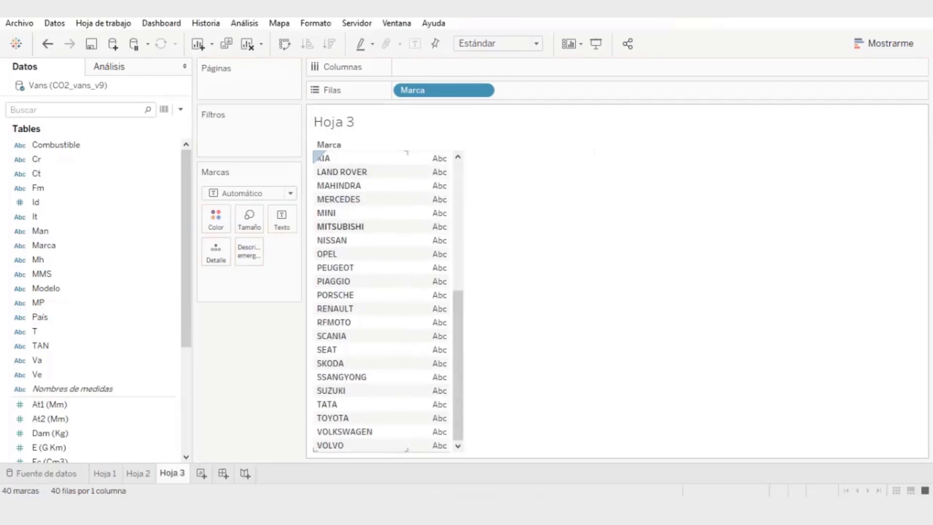
scroll(317, 154, up, 2)
scroll(382, 301, up, 4)
scroll(382, 302, down, 6)
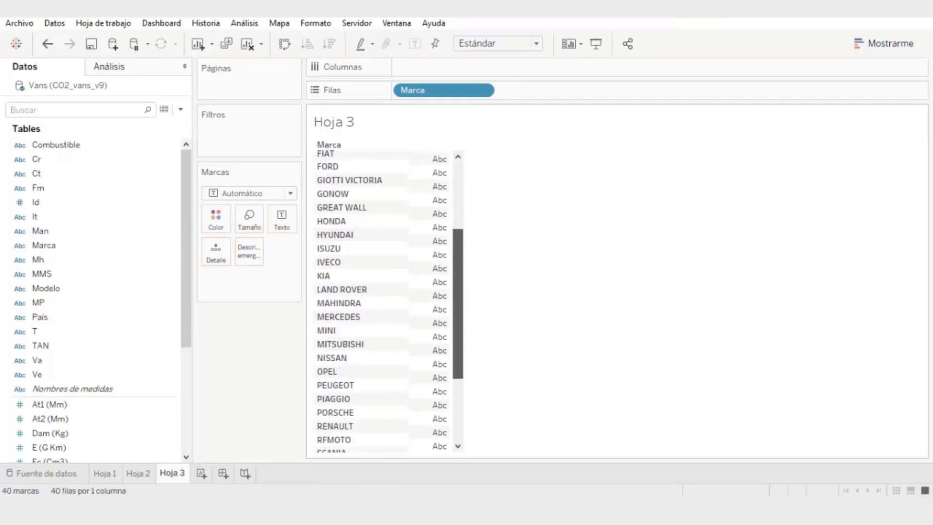
scroll(382, 302, up, 2)
scroll(382, 301, up, 4)
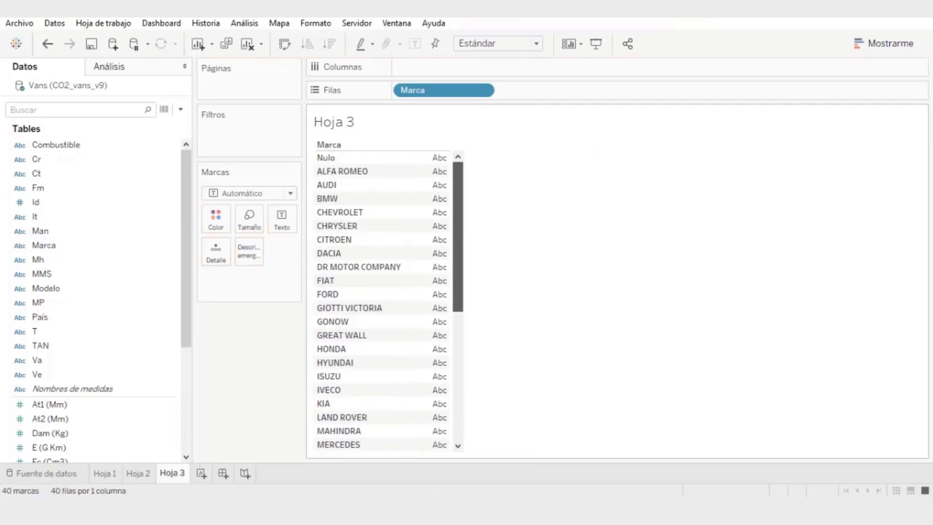
scroll(382, 302, down, 6)
scroll(383, 302, up, 6)
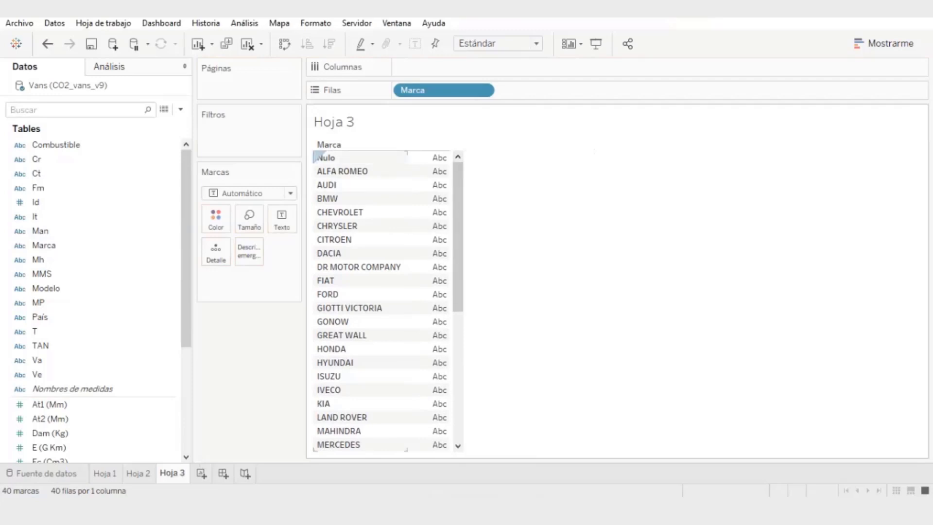
right_click(351, 157)
click(387, 182)
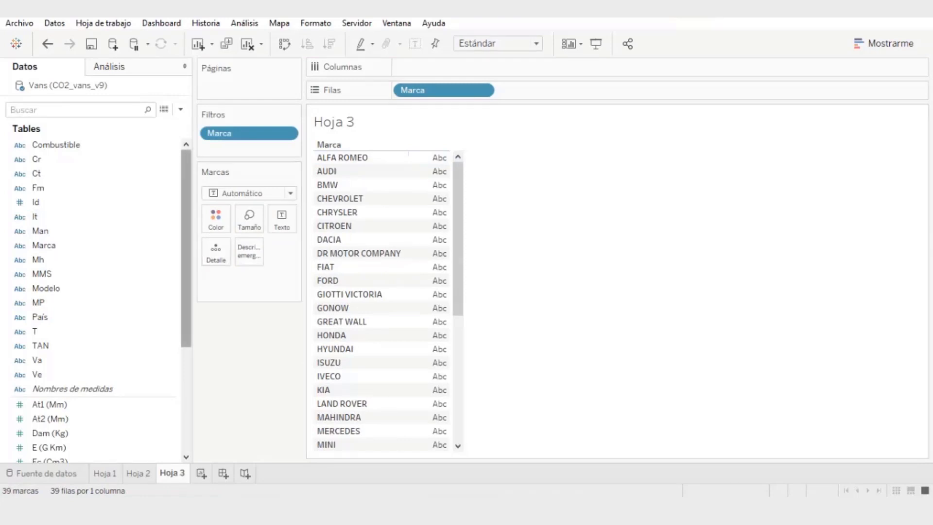
- Add E (G Km) as the value shown for each Marca and aggregate it as Promedio
scroll(97, 245, down, 2)
scroll(97, 245, down, 4)
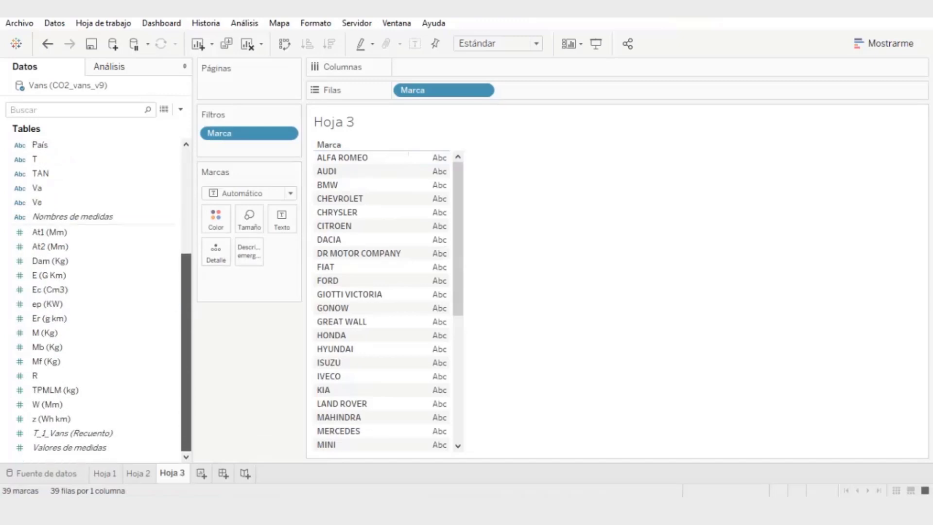
drag(97, 276, 416, 214)
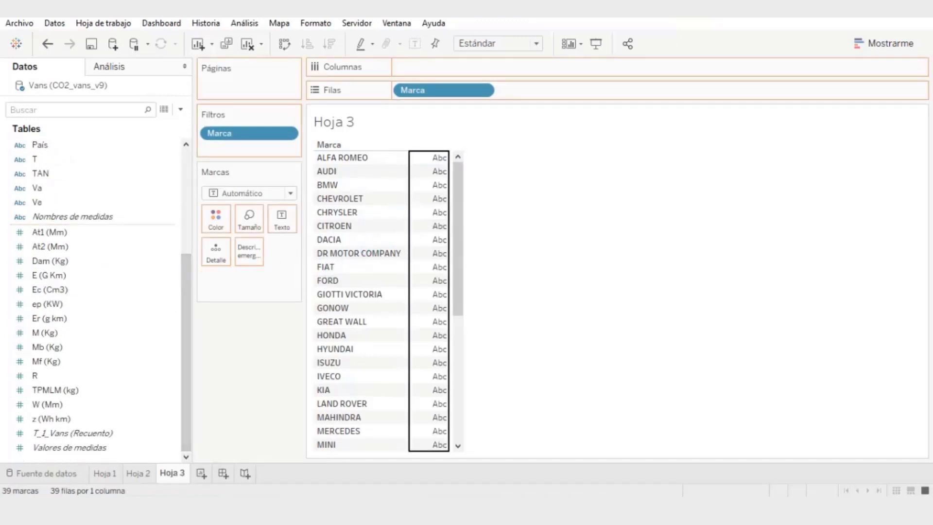
drag(417, 214, 417, 214)
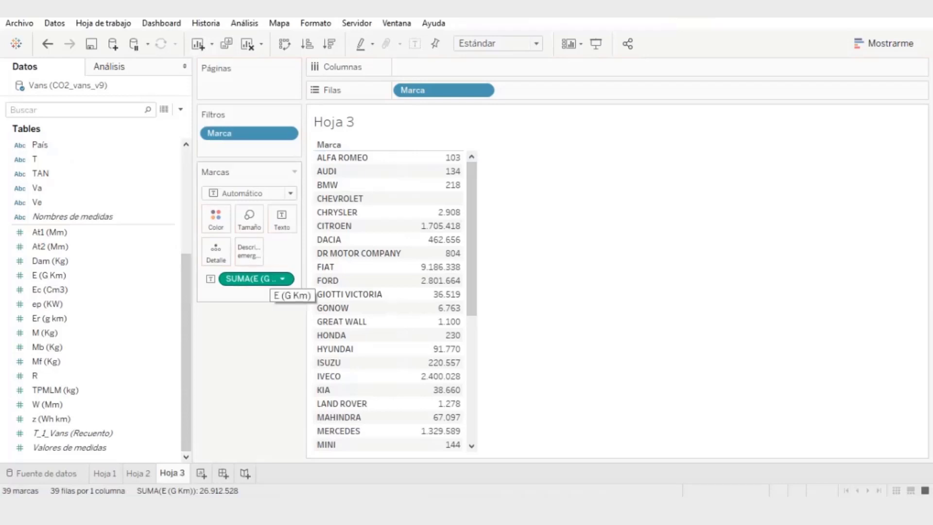
click(282, 278)
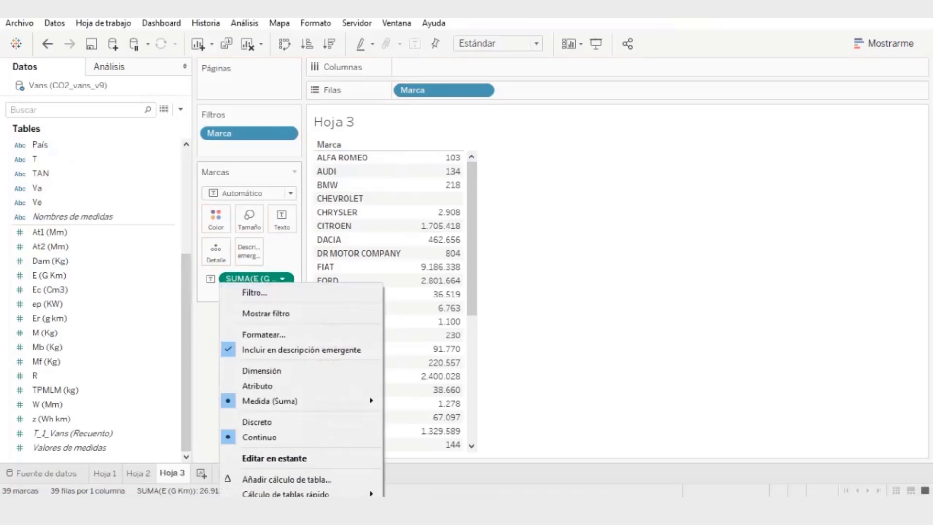
mouse_move(292, 400)
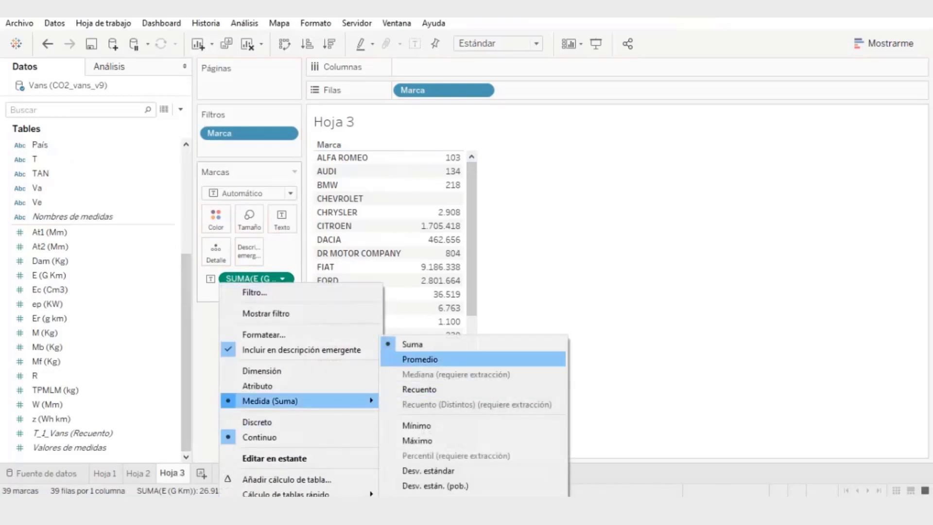
key(Escape)
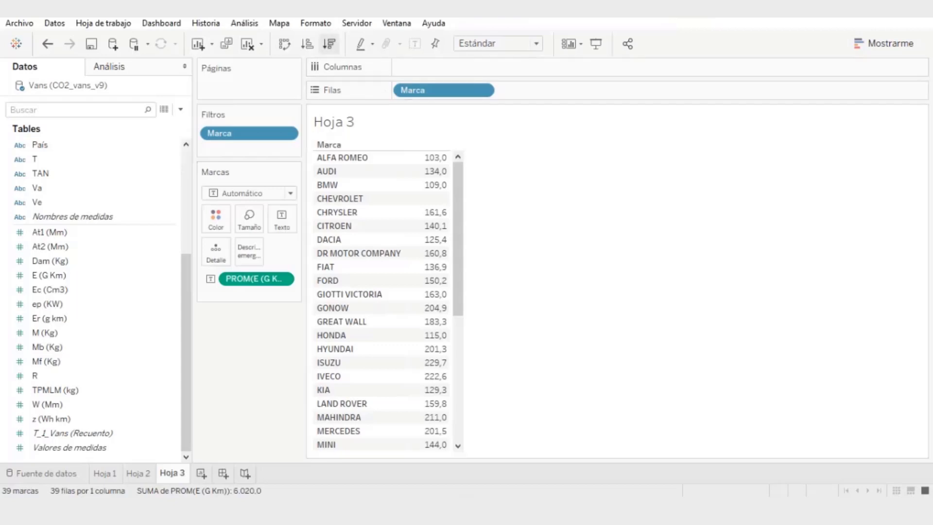
- Sort the brands in descending order of average E (G Km) and review the ranking
click(330, 43)
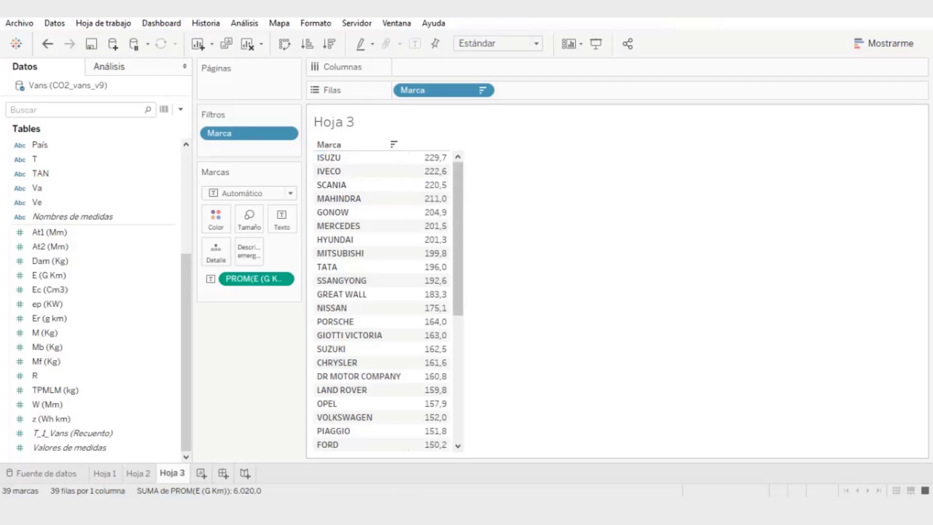
scroll(387, 301, down, 5)
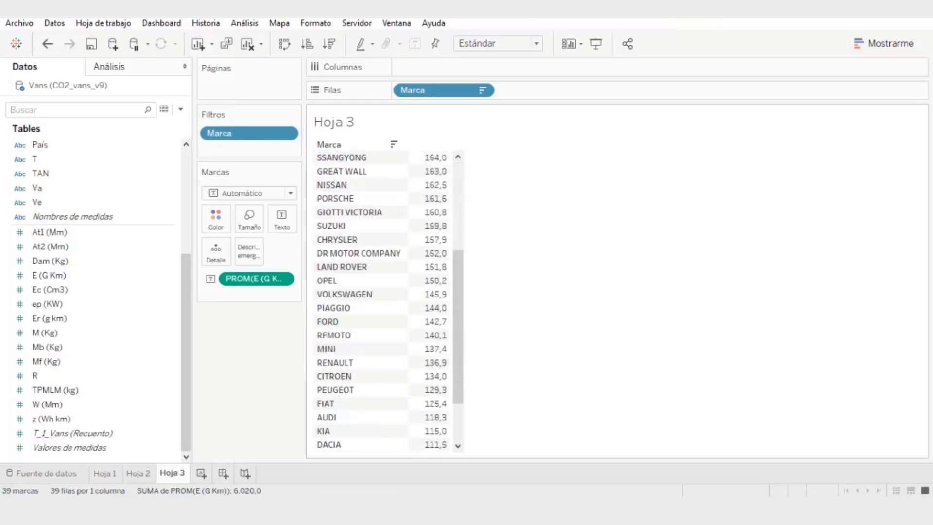
scroll(387, 301, down, 1)
scroll(386, 300, up, 5)
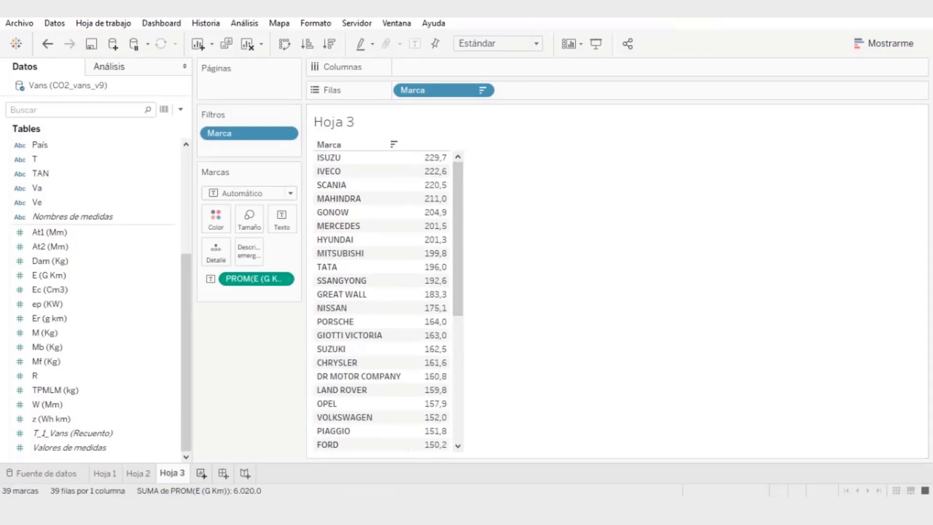
- Create another worksheet and start a filter on E (G Km) based on its Mínimo
click(202, 473)
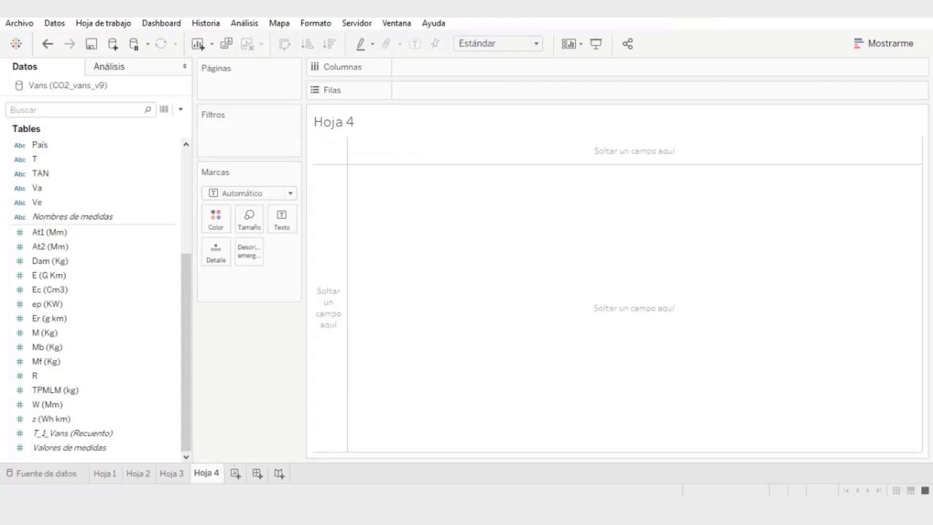
click(48, 275)
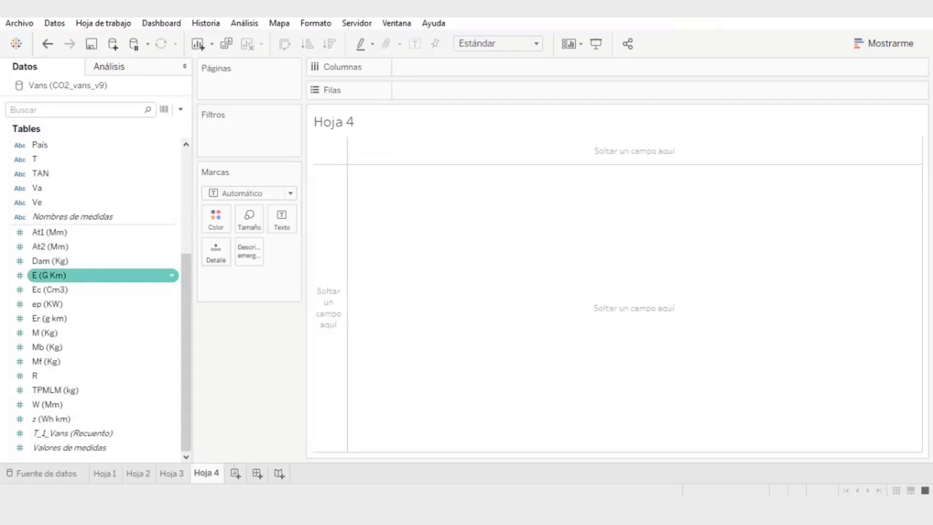
mouse_move(49, 275)
mouse_down()
mouse_move(107, 260)
mouse_move(104, 230)
mouse_move(167, 164)
mouse_move(235, 125)
mouse_up()
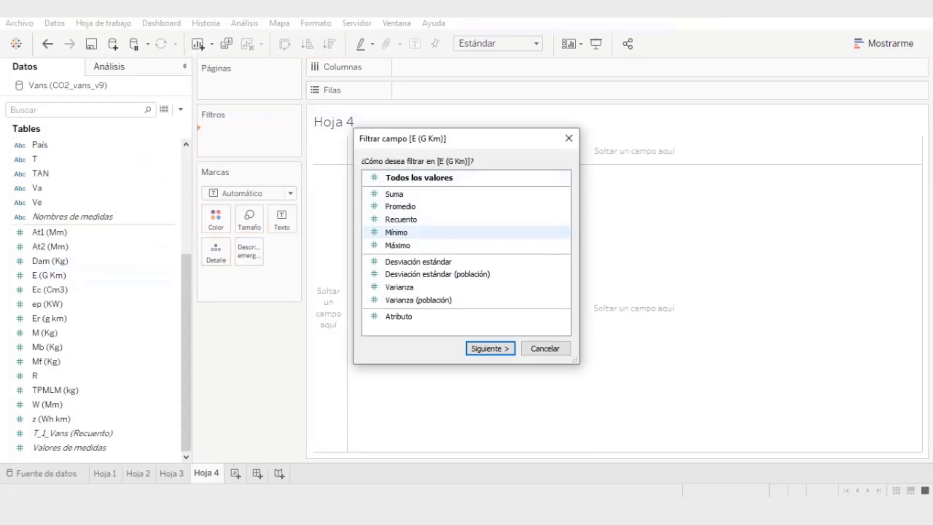
click(396, 233)
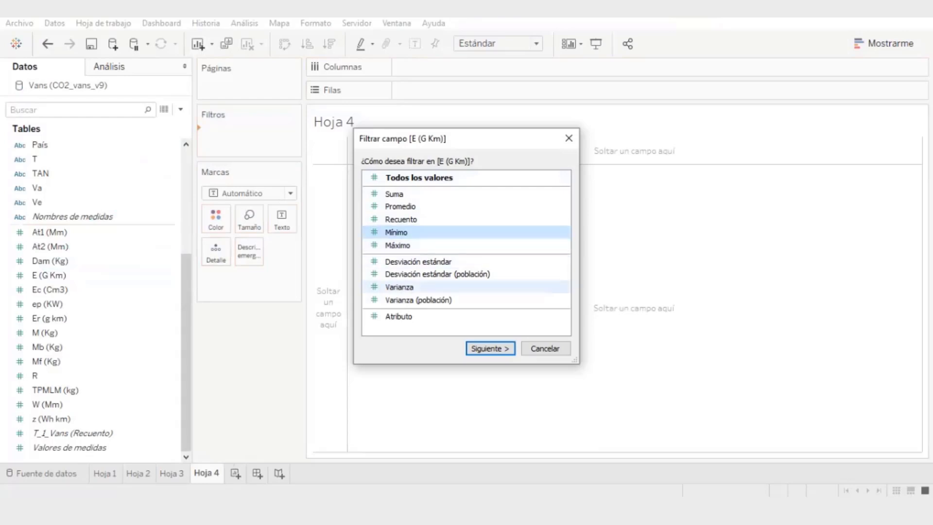
key(Return)
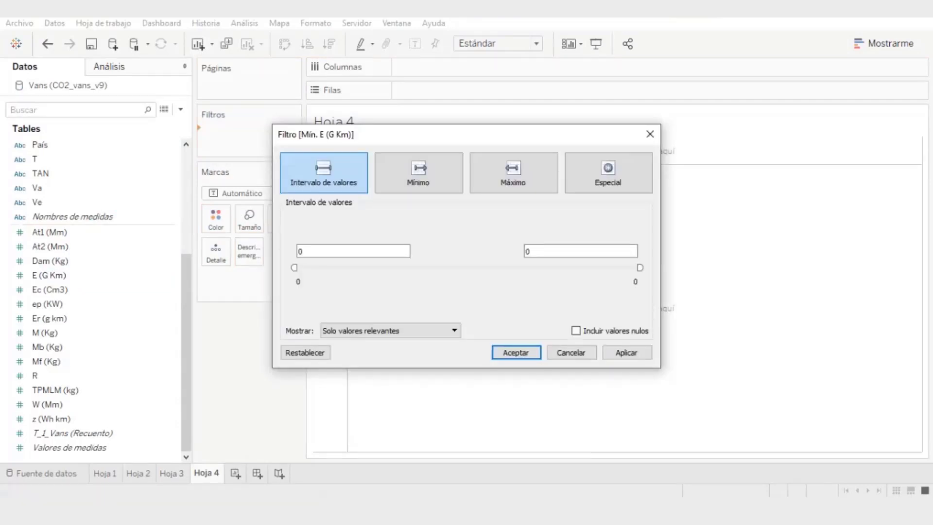
- Set the minimum E (G Km) filter to a range of values from 1 to 150 and apply it
click(354, 251)
text(1)
key(Tab)
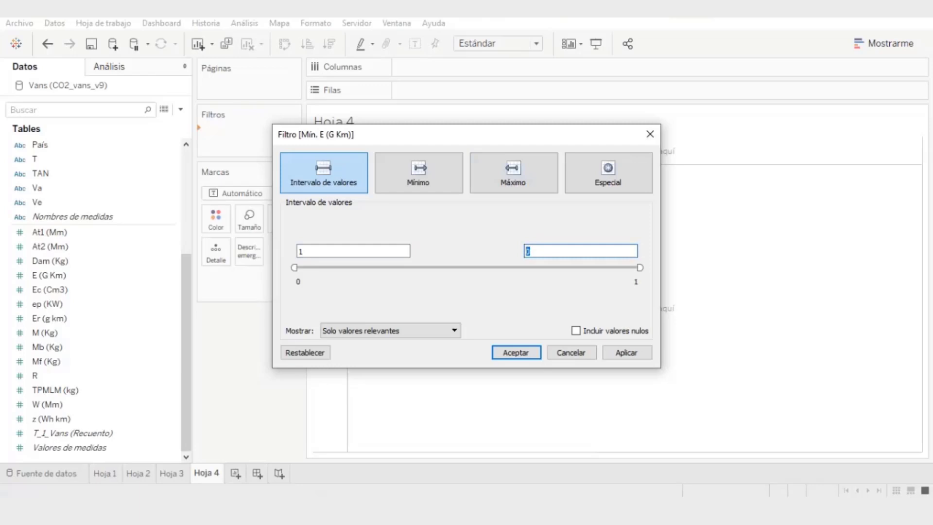
text(150)
click(627, 352)
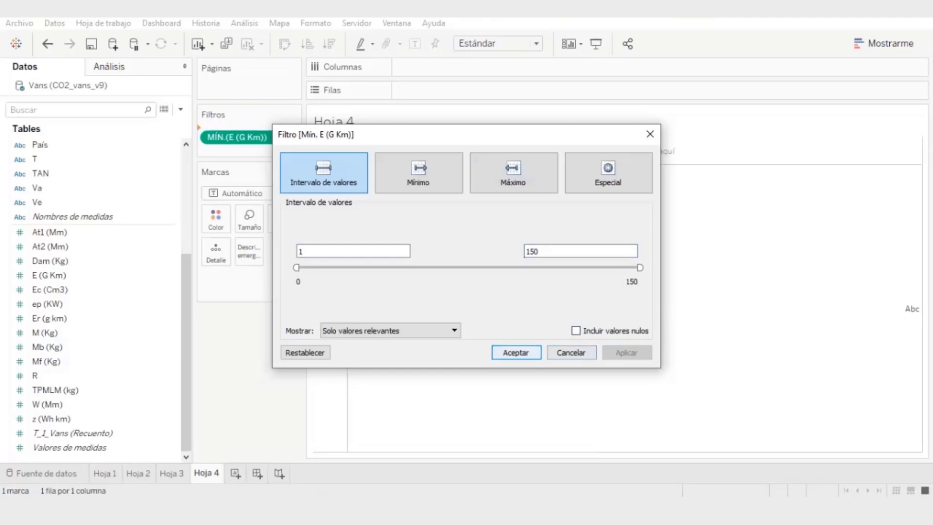
key(Return)
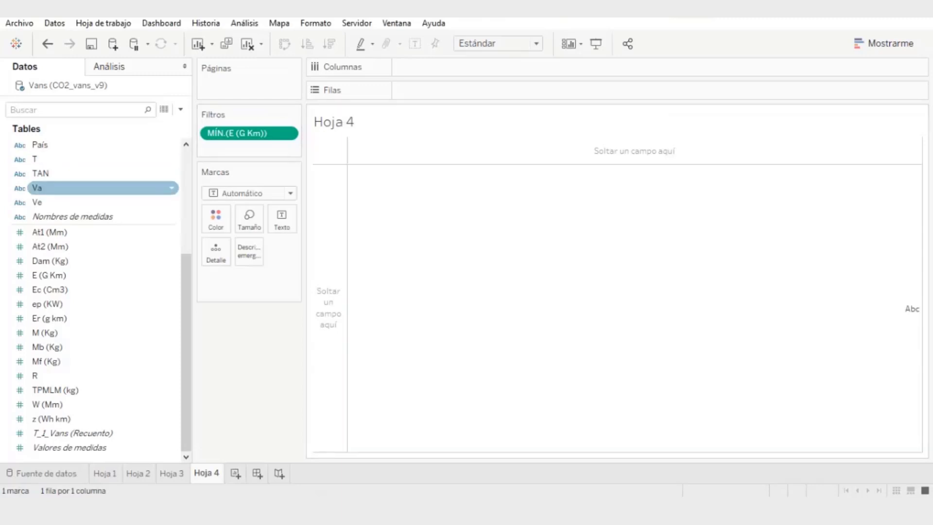
- Place the Modelo dimension on the rows of the filtered worksheet
scroll(97, 190, up, 4)
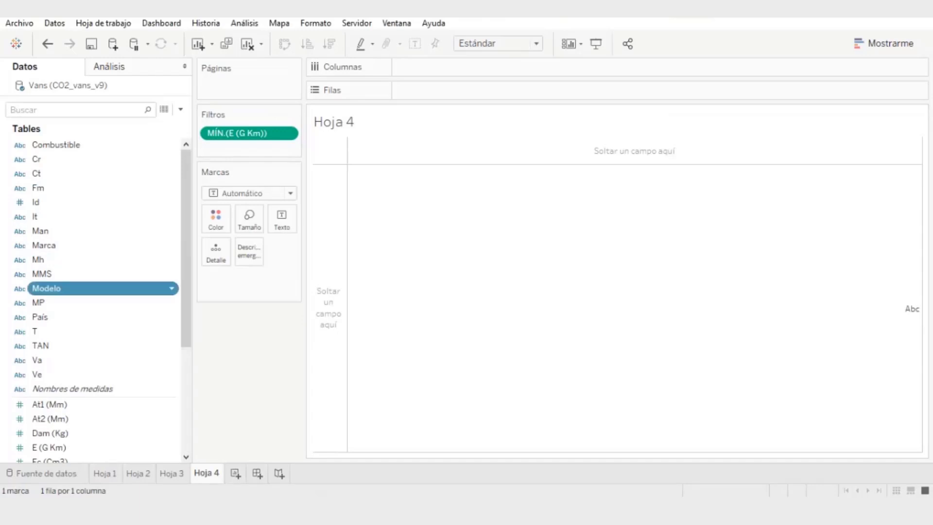
drag(47, 289, 423, 87)
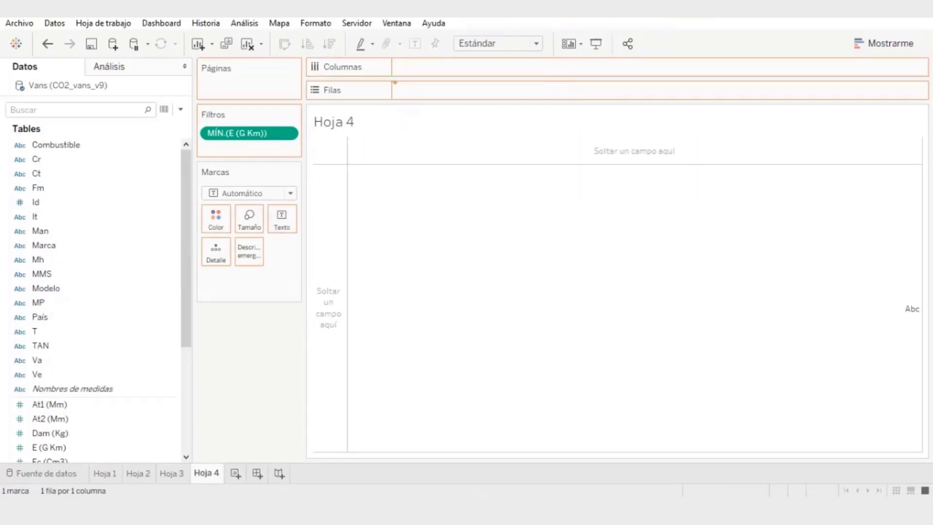
drag(423, 86, 423, 87)
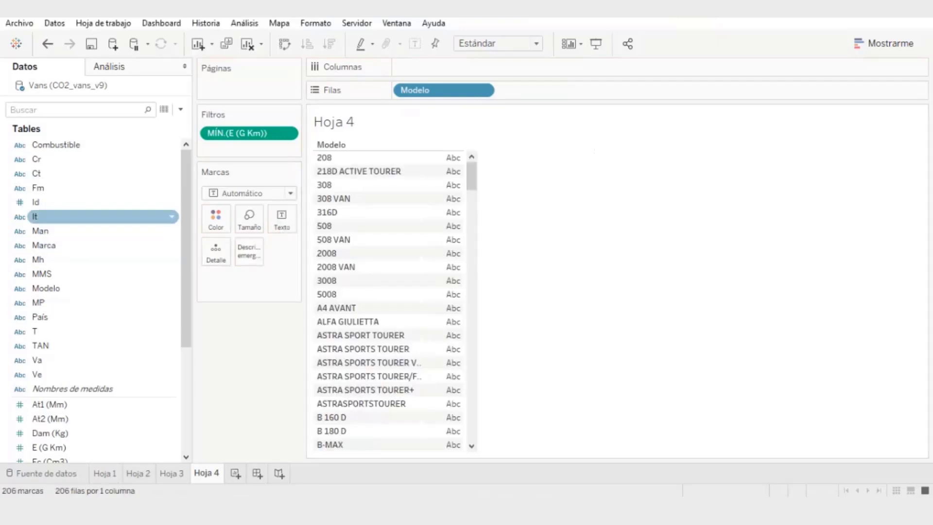
- Add E (G Km) as the value shown for each Modelo, aggregate it as Mínimo, and review the list
scroll(97, 217, down, 4)
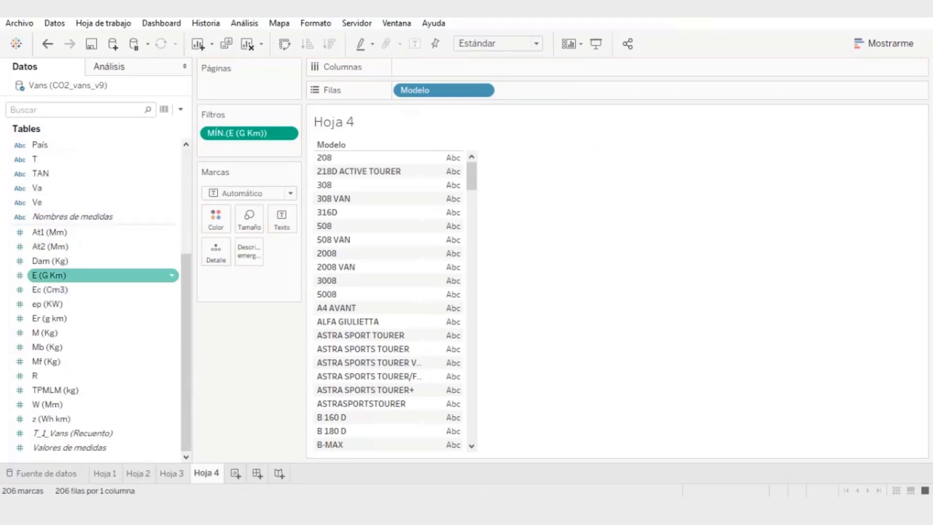
click(53, 275)
drag(53, 275, 423, 195)
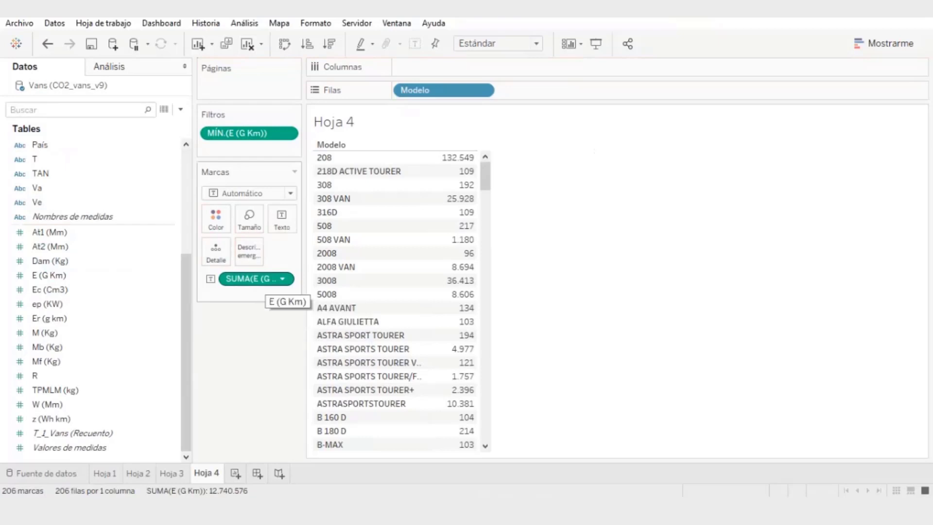
click(282, 278)
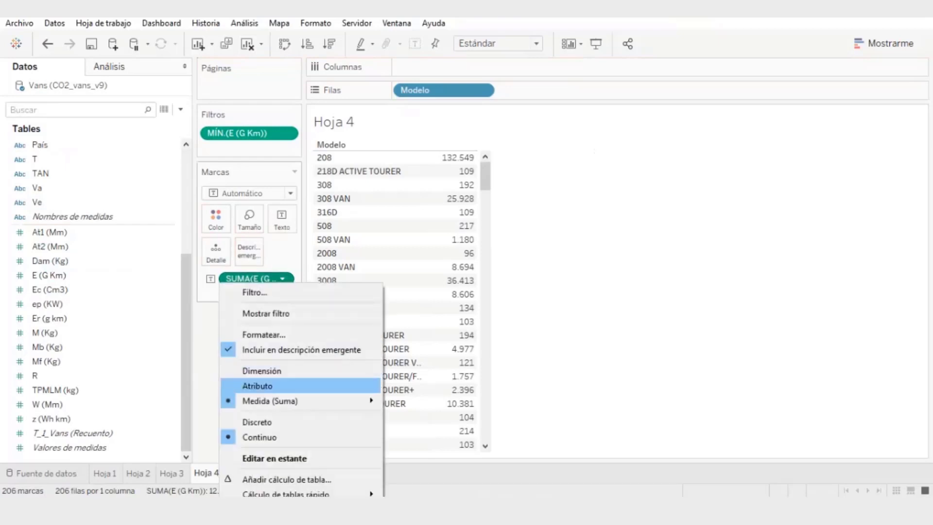
mouse_move(301, 400)
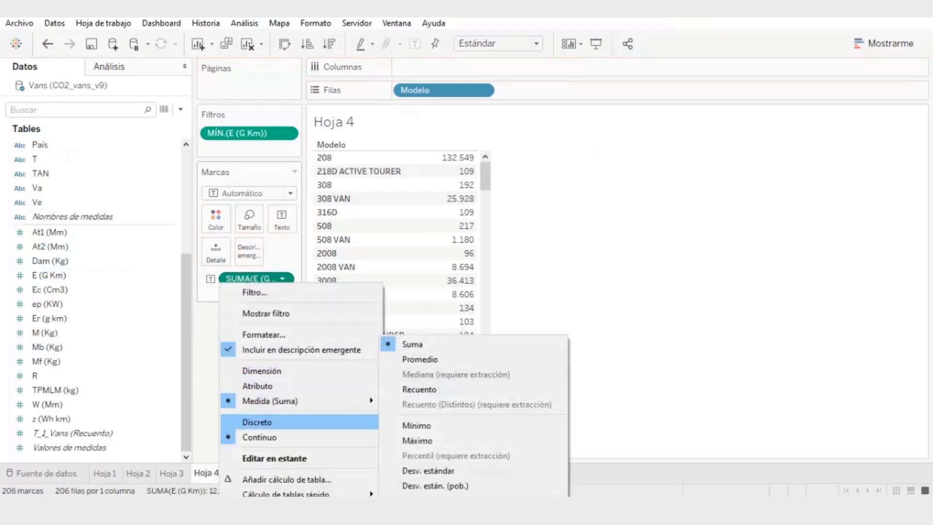
click(416, 426)
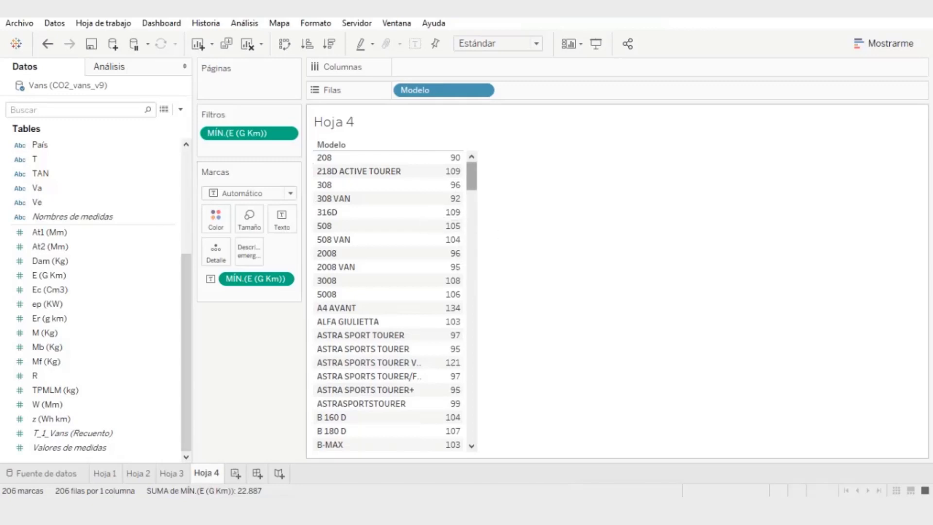
scroll(389, 301, down, 20)
drag(471, 361, 471, 176)
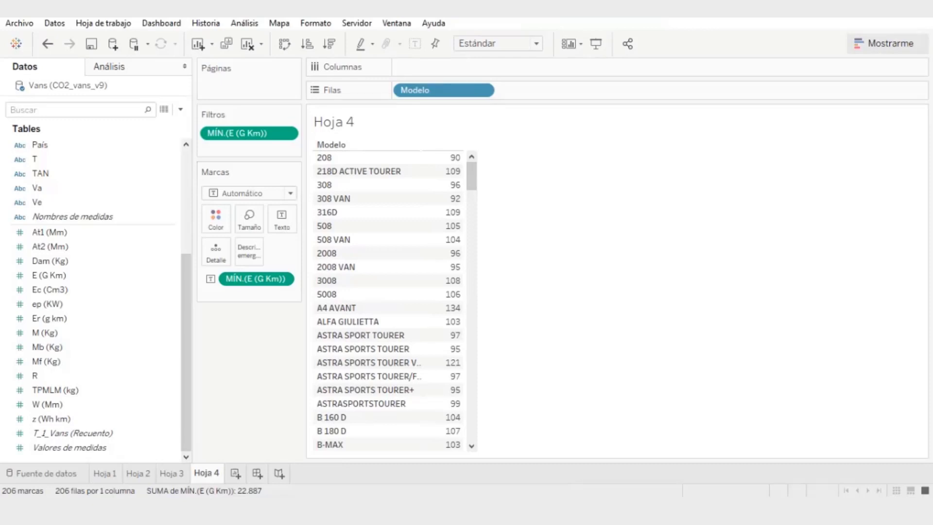
- Turn the table of minimum E (G Km) per Modelo into a horizontal bar chart
key(ctrl+1)
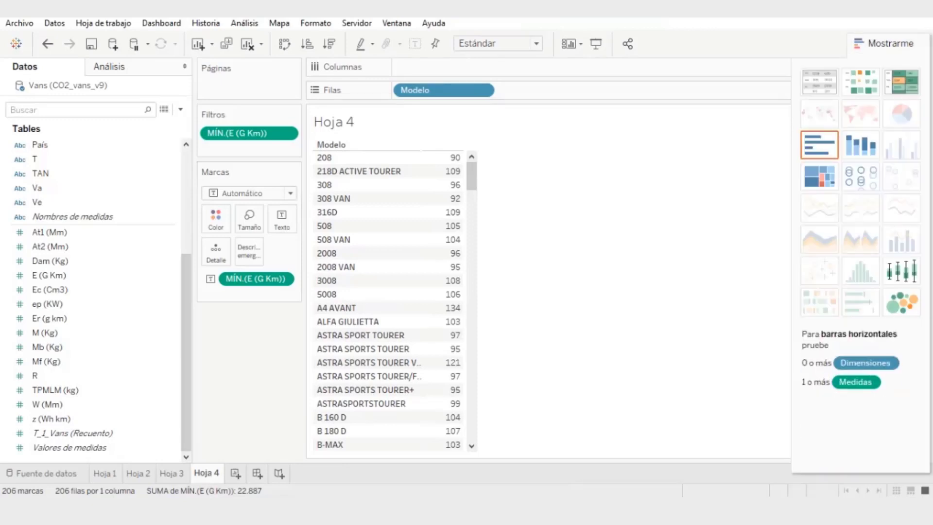
click(819, 144)
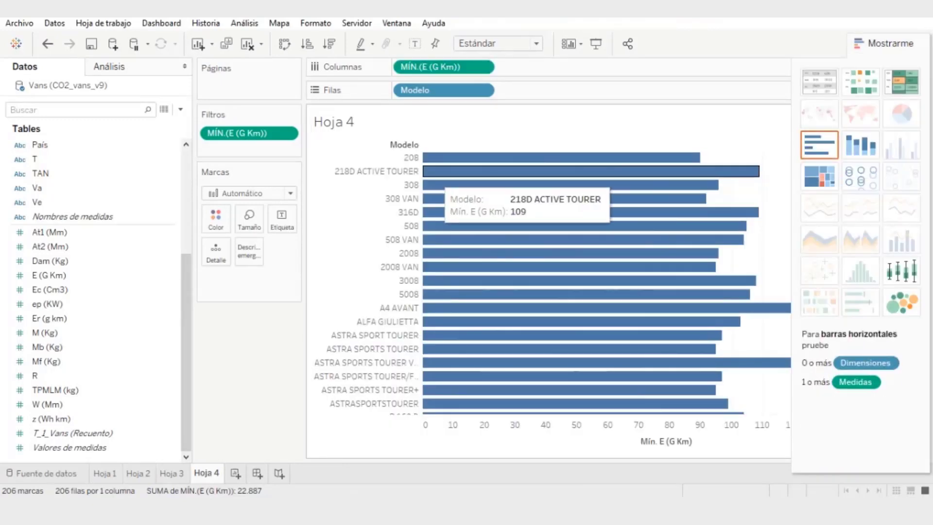
key(ctrl+1)
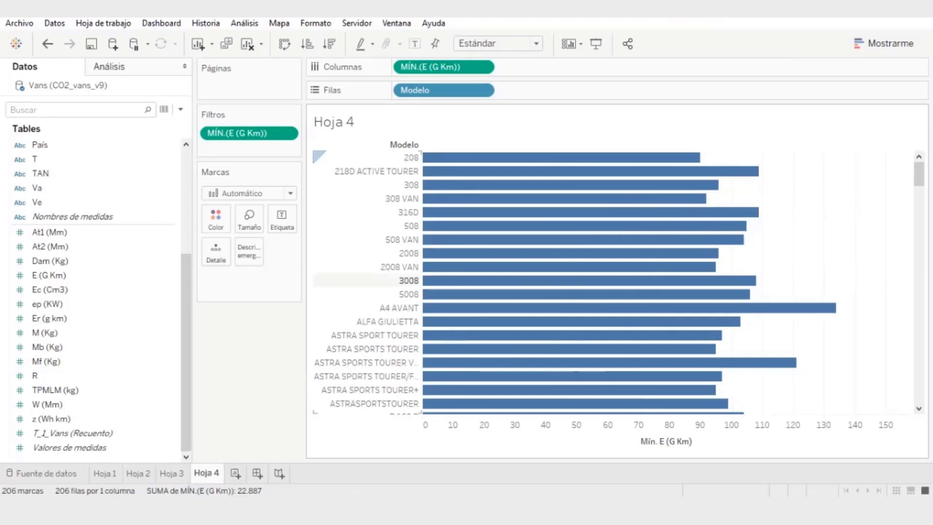
- Examine the bars of minimum E (G Km) across the list of models
scroll(632, 204, down, 2)
scroll(608, 282, down, 2)
scroll(608, 282, up, 4)
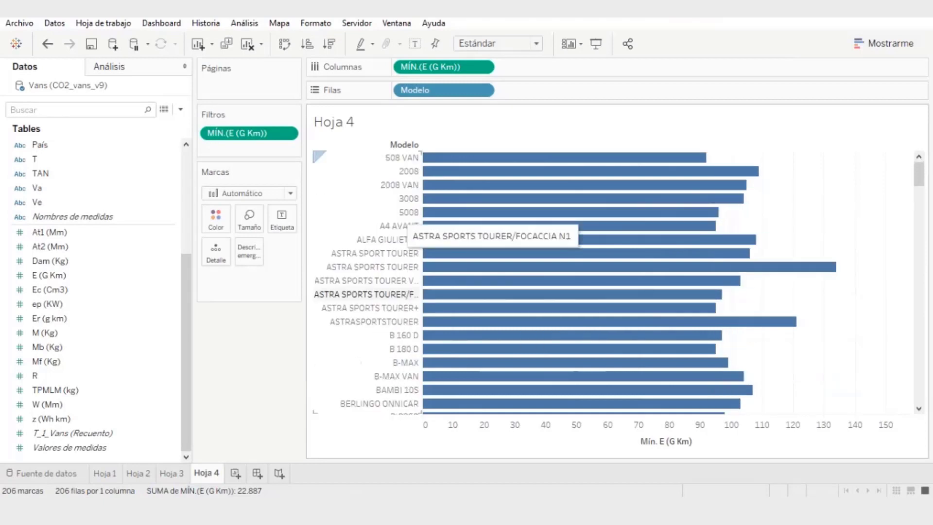
scroll(608, 282, down, 4)
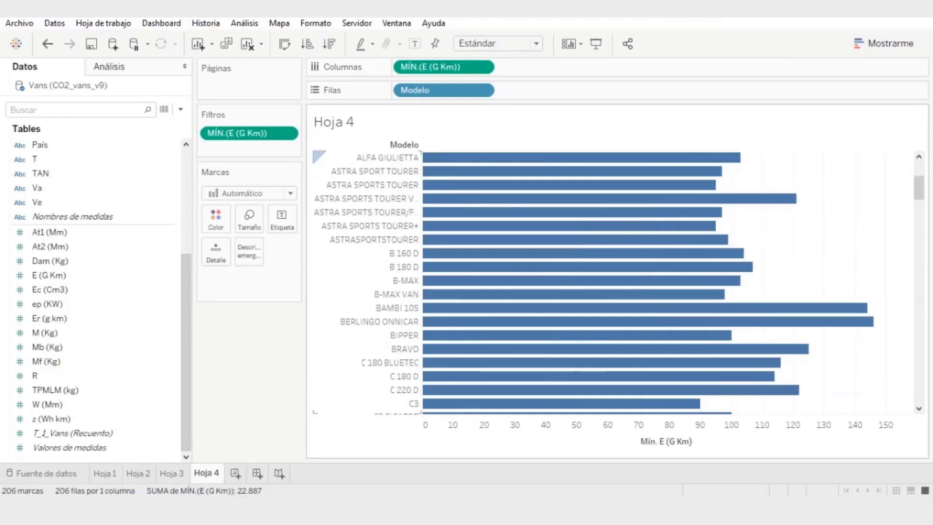
scroll(608, 282, up, 4)
scroll(608, 282, down, 8)
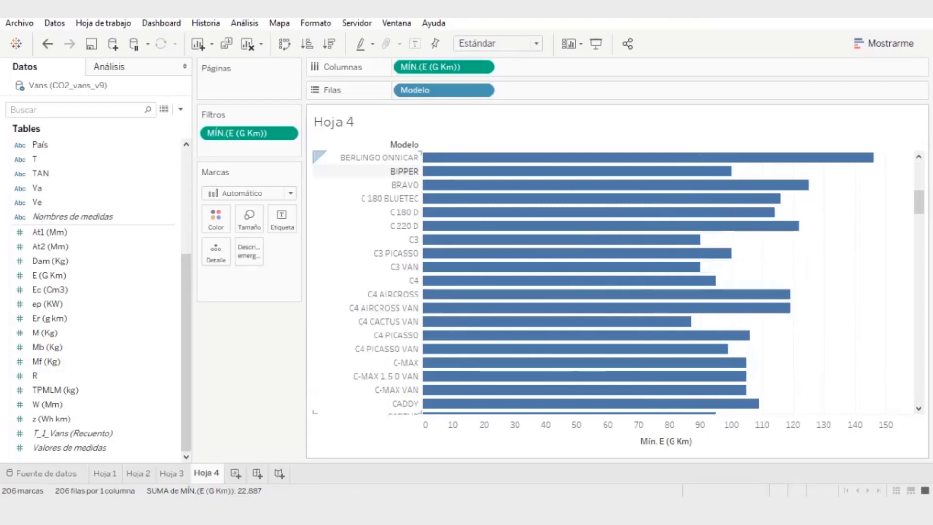
scroll(608, 282, down, 3)
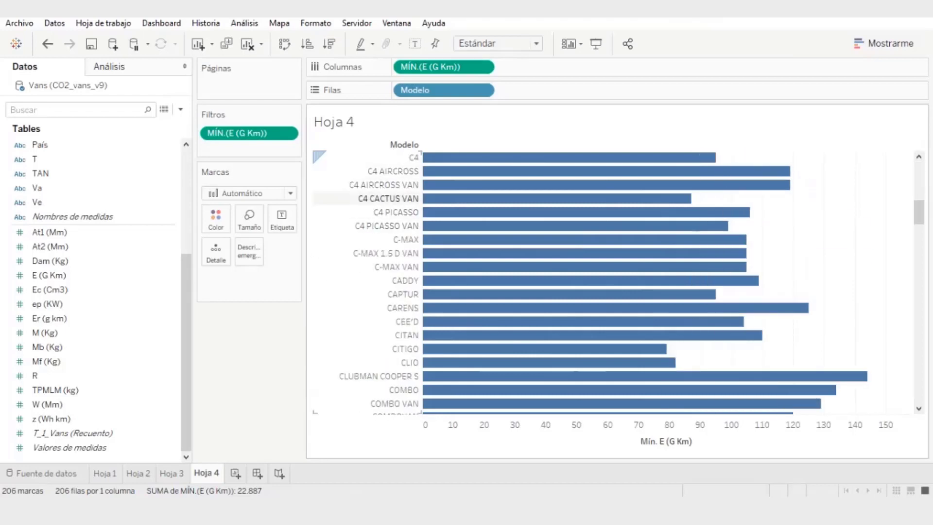
scroll(608, 282, down, 8)
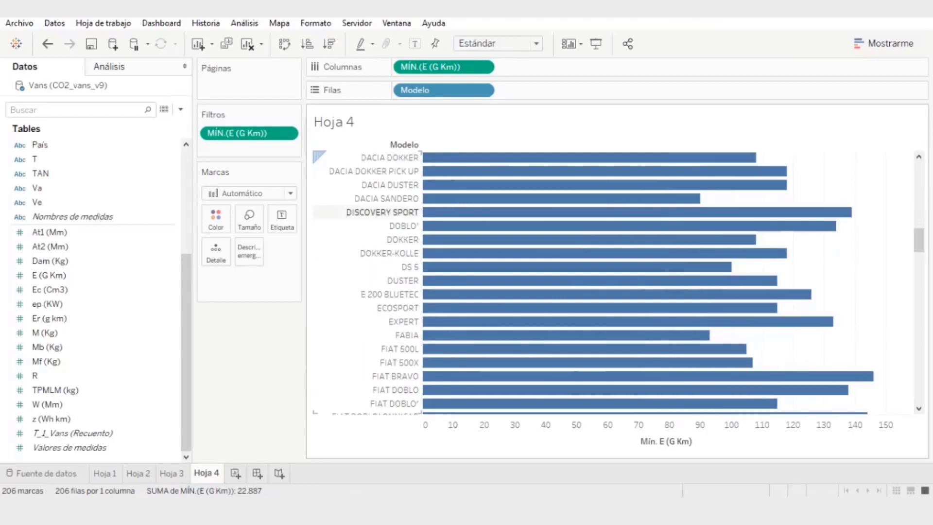
scroll(607, 282, down, 8)
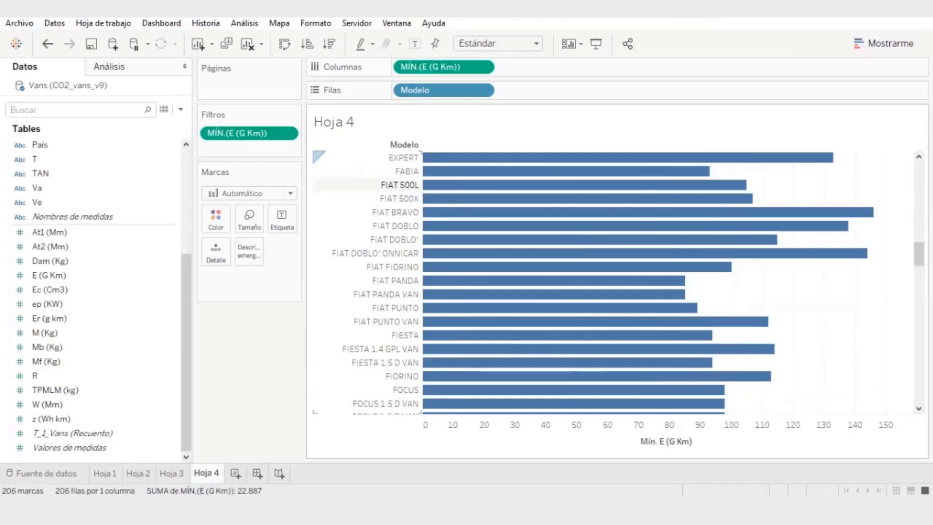
scroll(608, 239, down, 4)
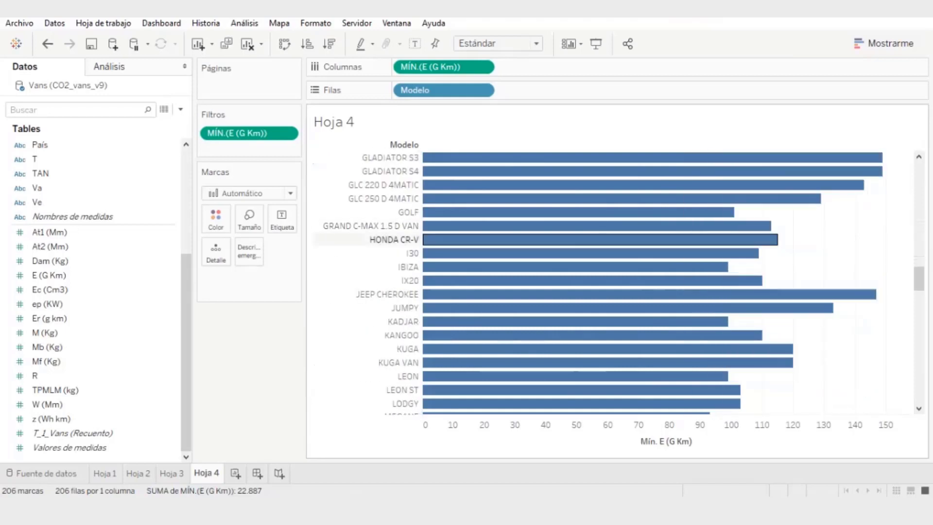
scroll(608, 239, up, 12)
scroll(608, 282, up, 8)
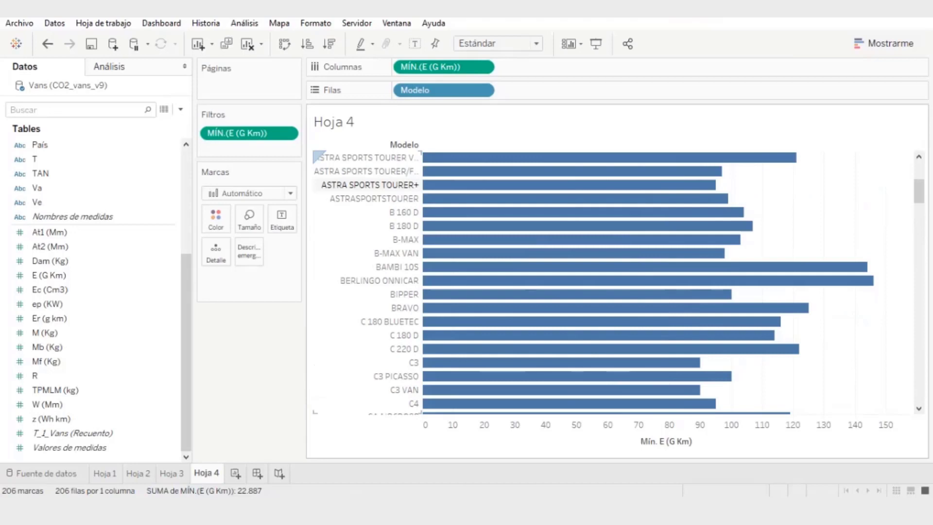
mouse_move(433, 198)
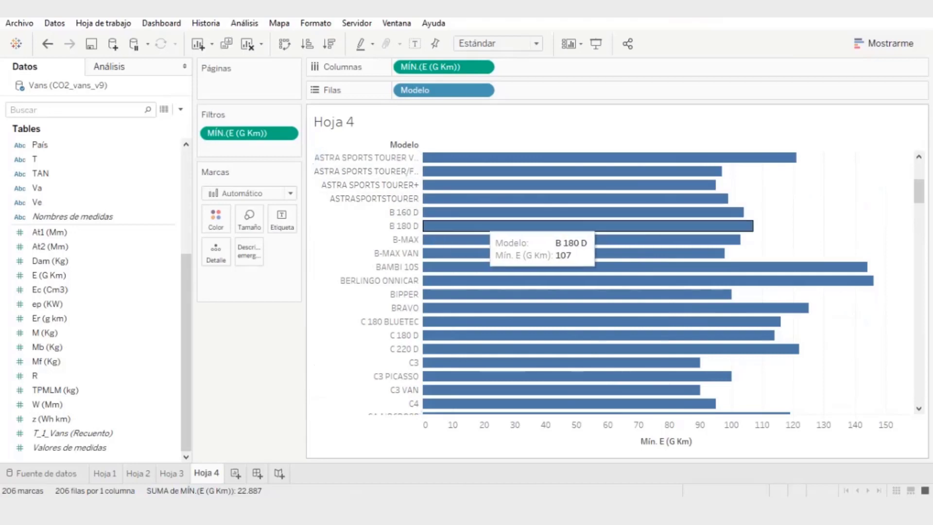
- Add the Combustible dimension to the rows after Modelo
click(36, 187)
scroll(72, 187, up, 4)
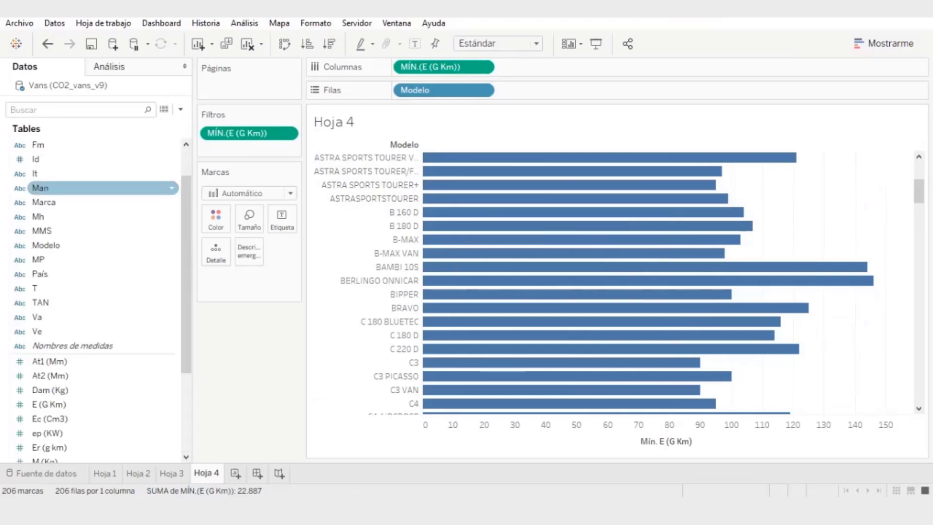
mouse_move(56, 145)
mouse_down()
mouse_move(422, 135)
mouse_move(552, 89)
mouse_up()
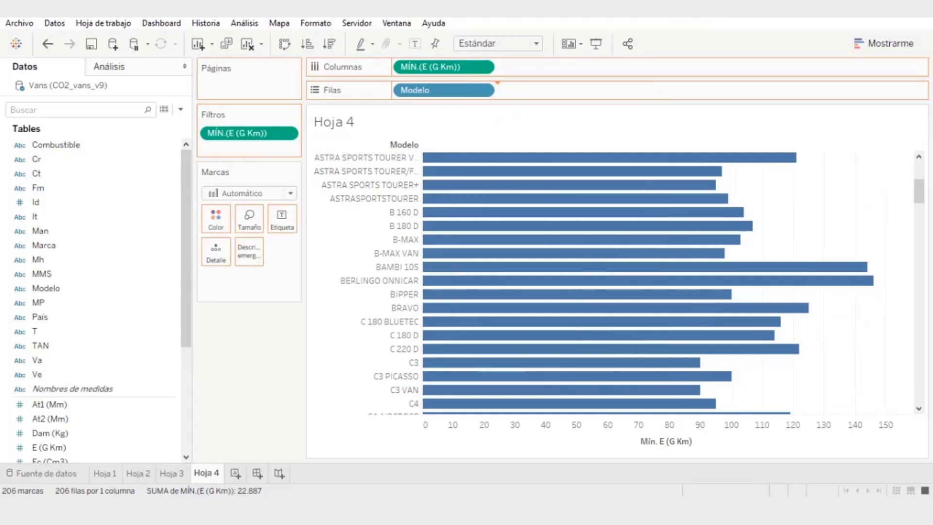
drag(552, 90, 553, 90)
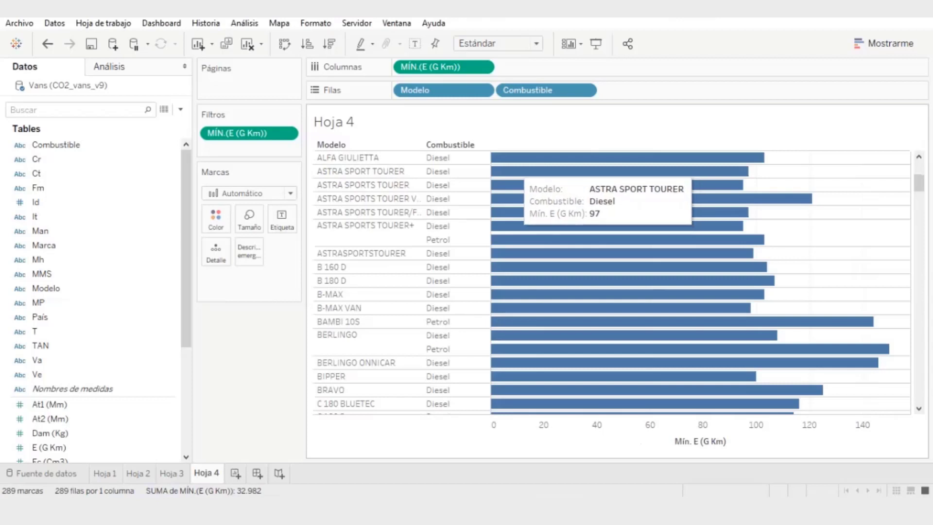
- Examine the minimum E (G Km) bars of each model broken down by fuel type
scroll(317, 154, down, 15)
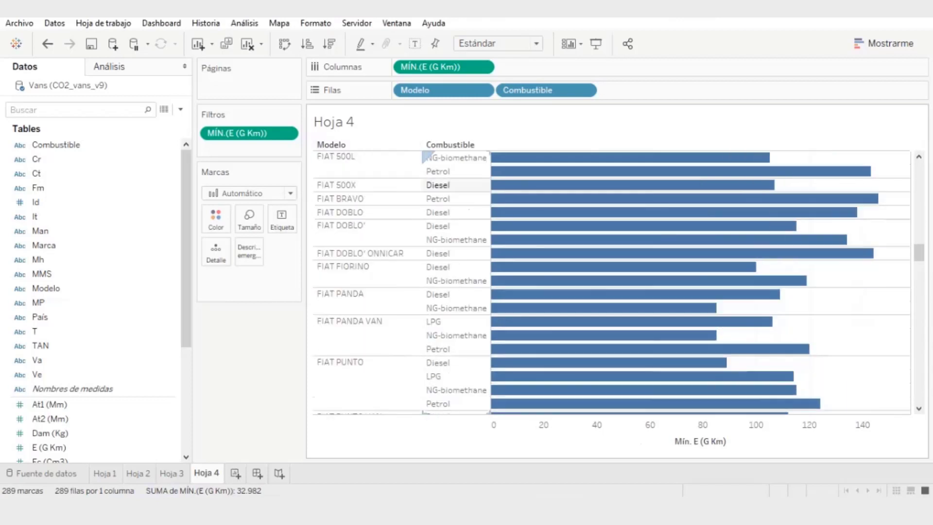
scroll(426, 155, up, 10)
scroll(427, 156, up, 5)
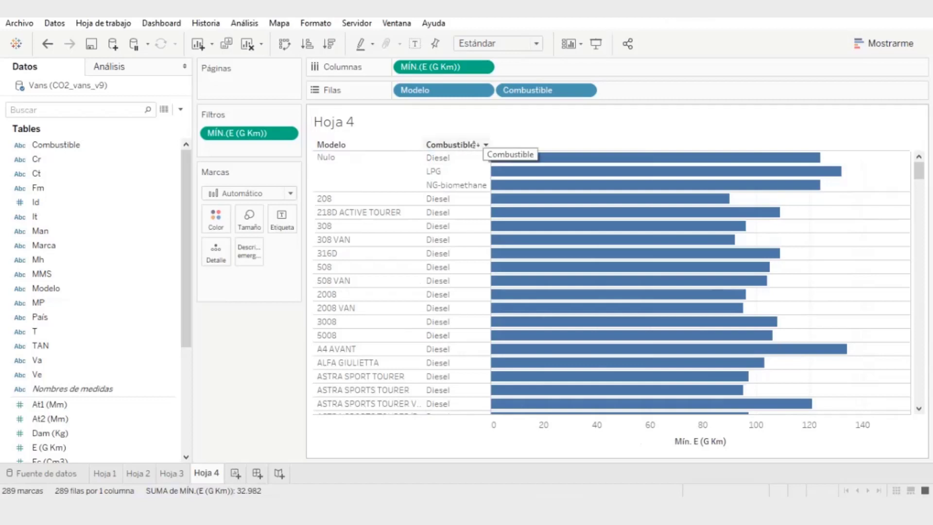
scroll(428, 157, down, 5)
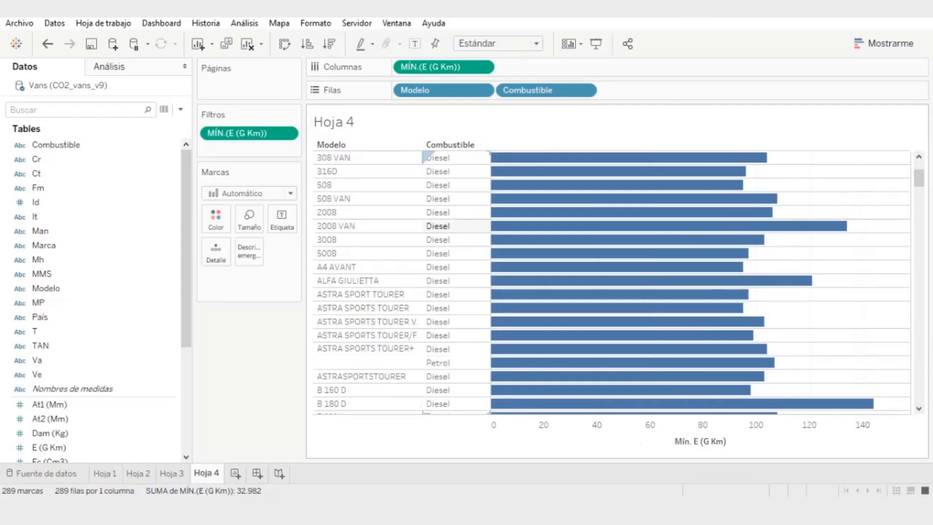
scroll(427, 157, down, 10)
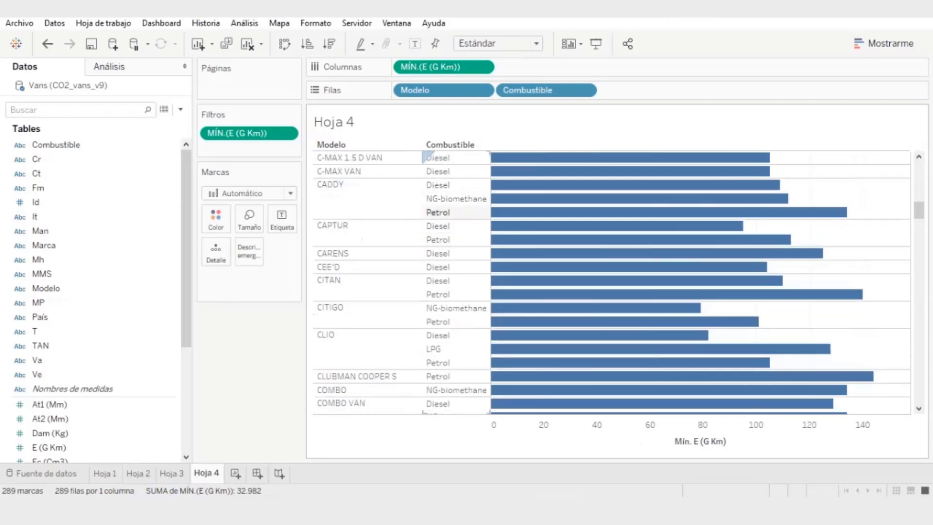
scroll(428, 156, down, 2)
scroll(428, 156, up, 5)
scroll(428, 157, up, 8)
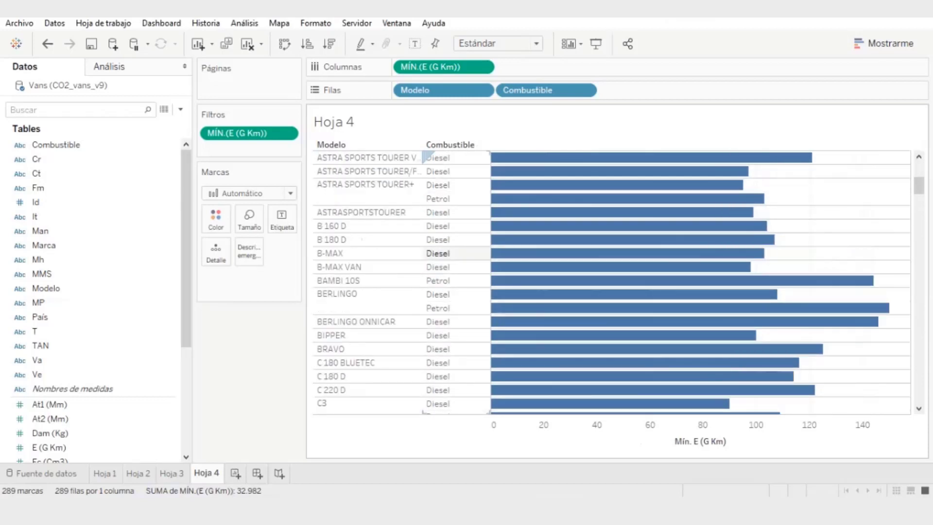
scroll(428, 156, down, 16)
scroll(427, 156, up, 18)
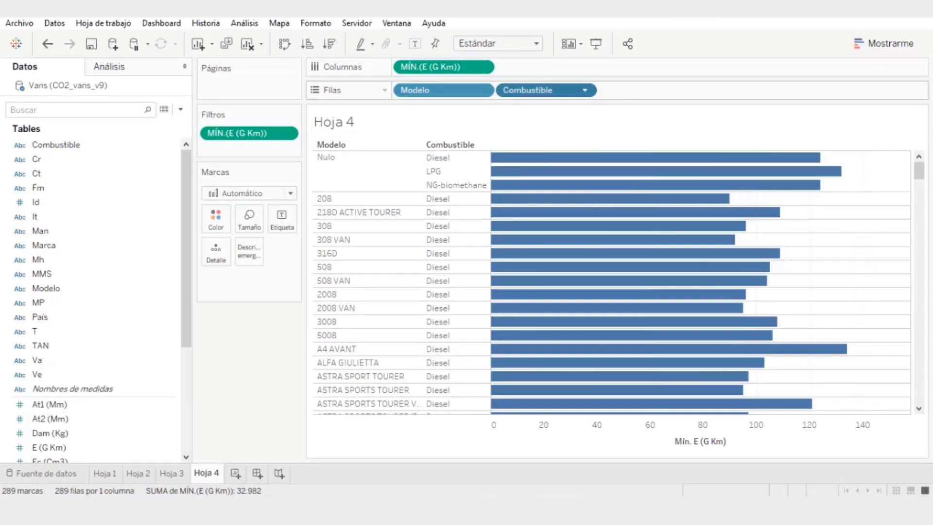
- Filter Combustible by clearing all values, selecting only Petrol, and applying the filter
click(585, 90)
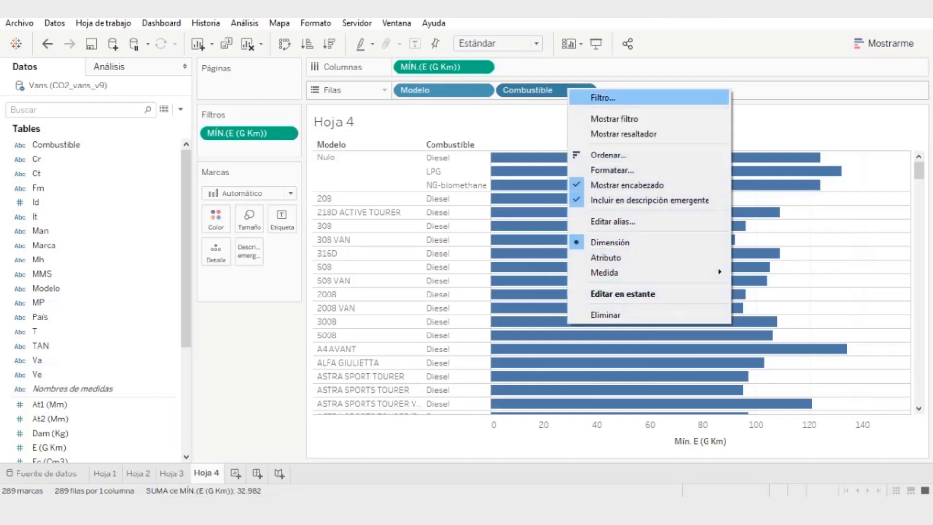
key(Escape)
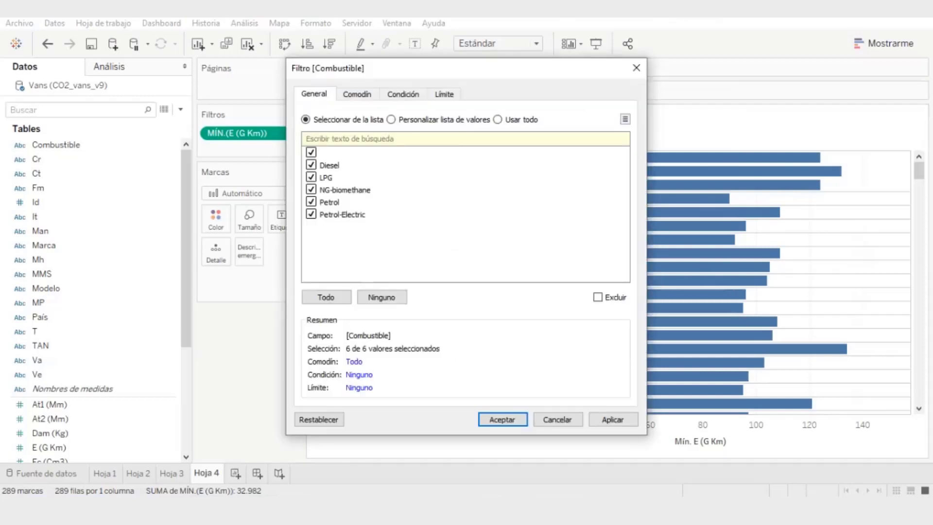
click(311, 152)
click(311, 164)
click(381, 297)
click(311, 202)
click(612, 419)
click(502, 419)
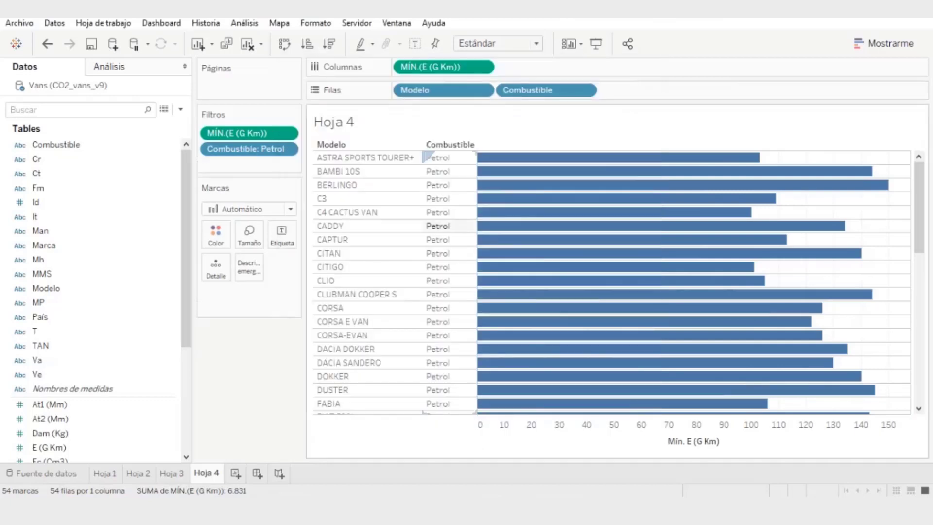
- Sort the petrol models in ascending order of minimum E (G Km) and review the chart
scroll(486, 224, down, 10)
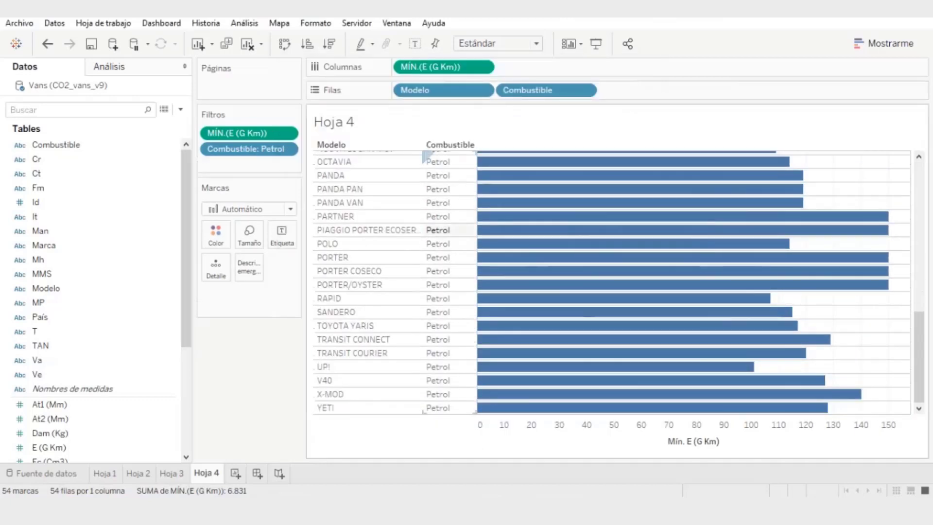
scroll(612, 282, up, 10)
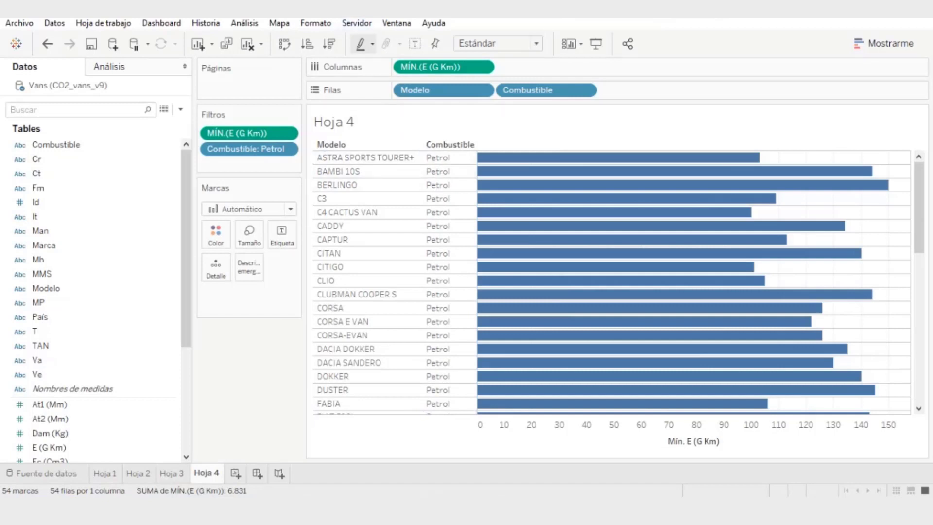
click(307, 44)
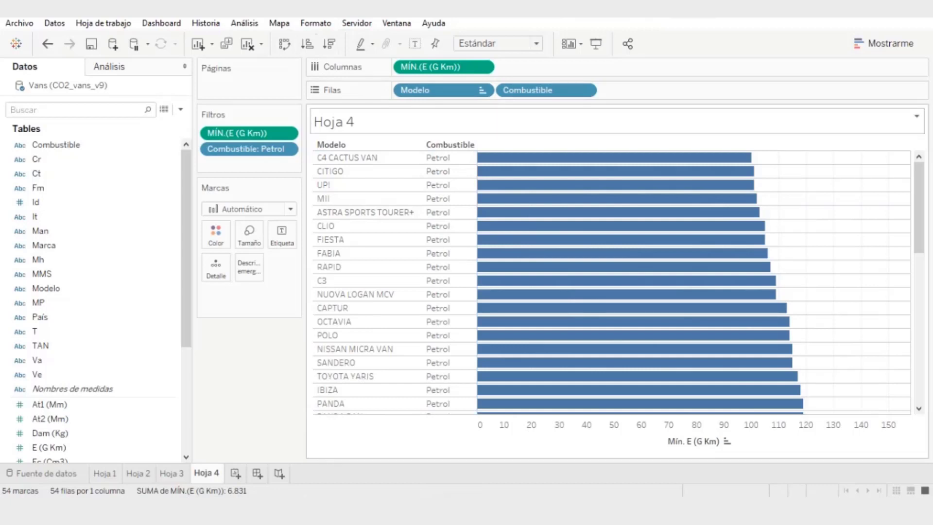
scroll(661, 204, down, 10)
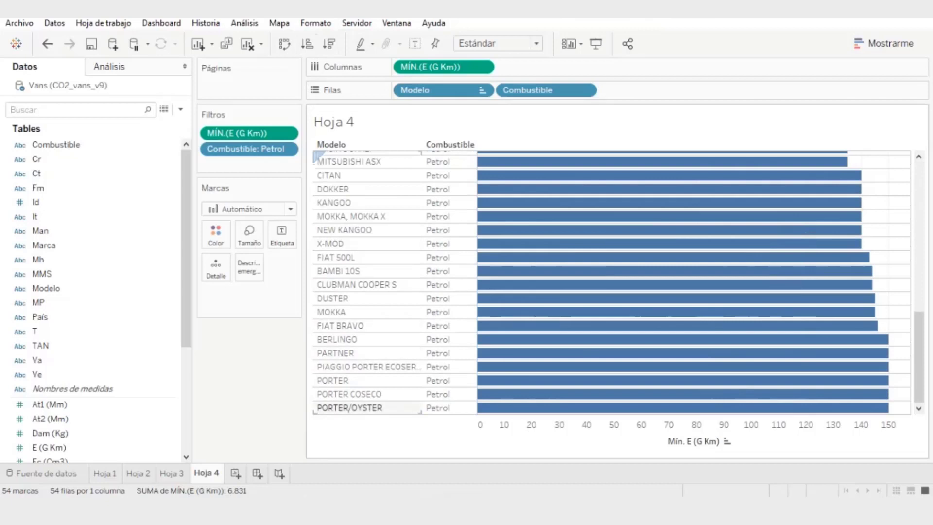
scroll(618, 282, up, 10)
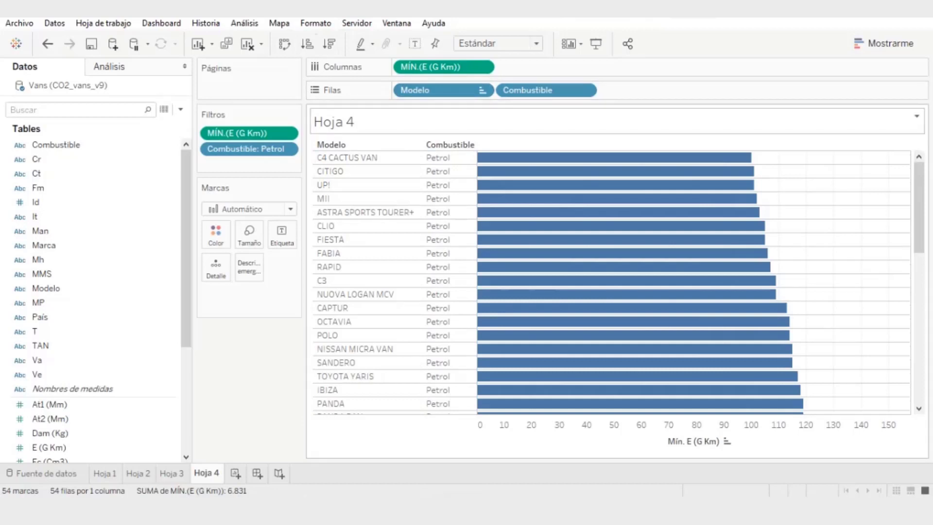
- Start a filter on Modelo by clearing all values and selecting C4 CACTUS VAN through a search for "c4"
right_click(448, 90)
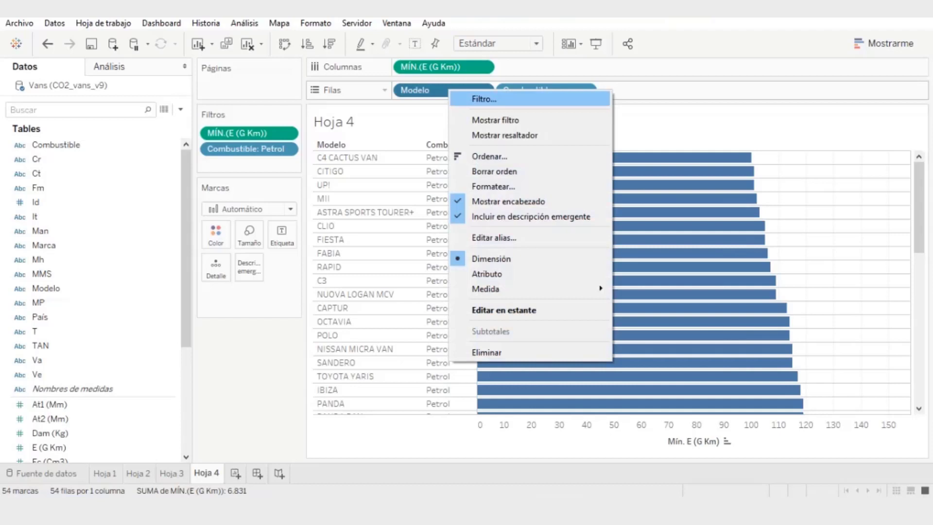
key(Escape)
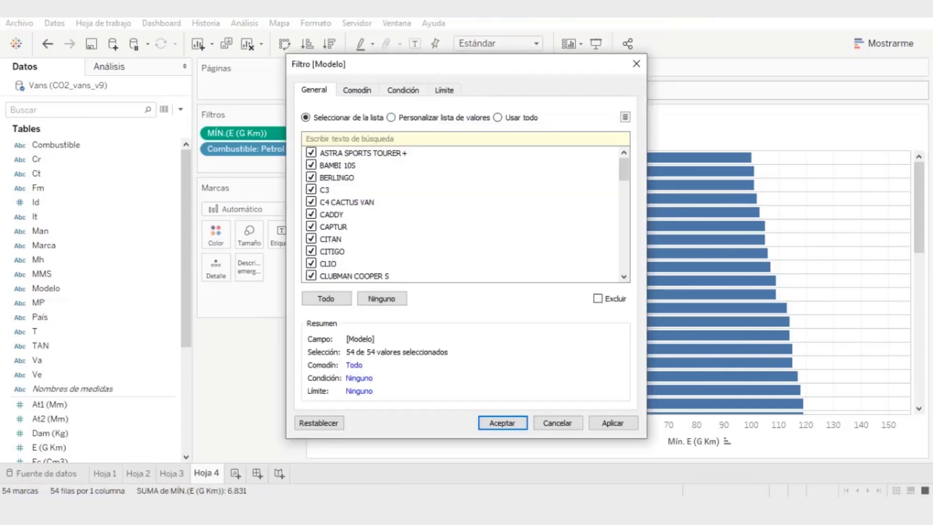
drag(466, 64, 697, 43)
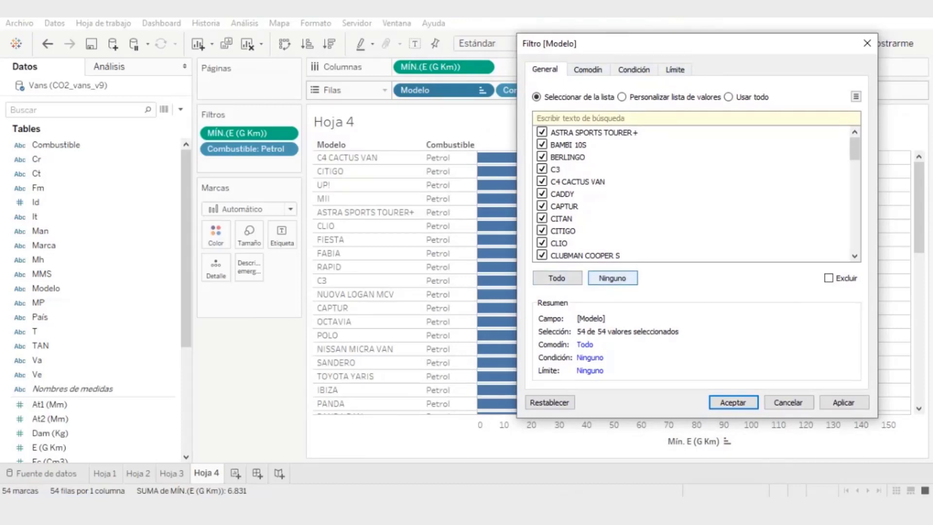
click(612, 278)
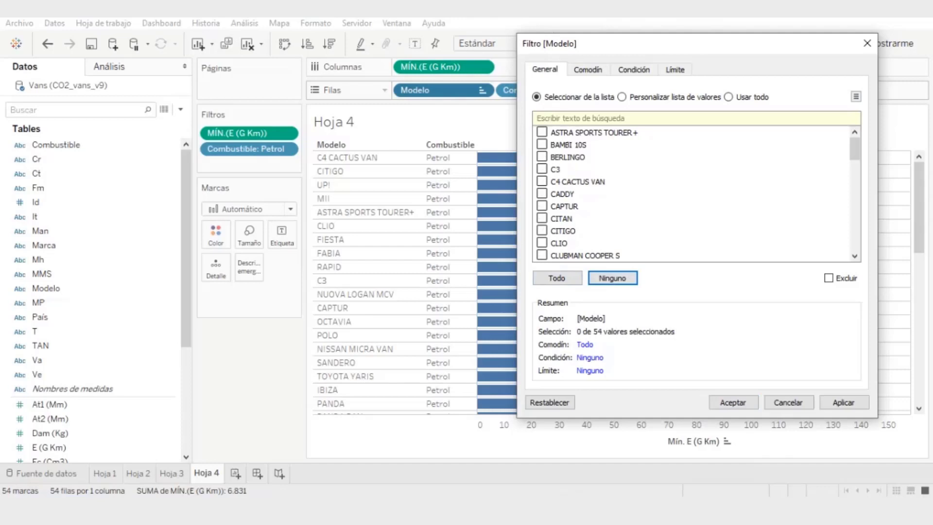
click(537, 118)
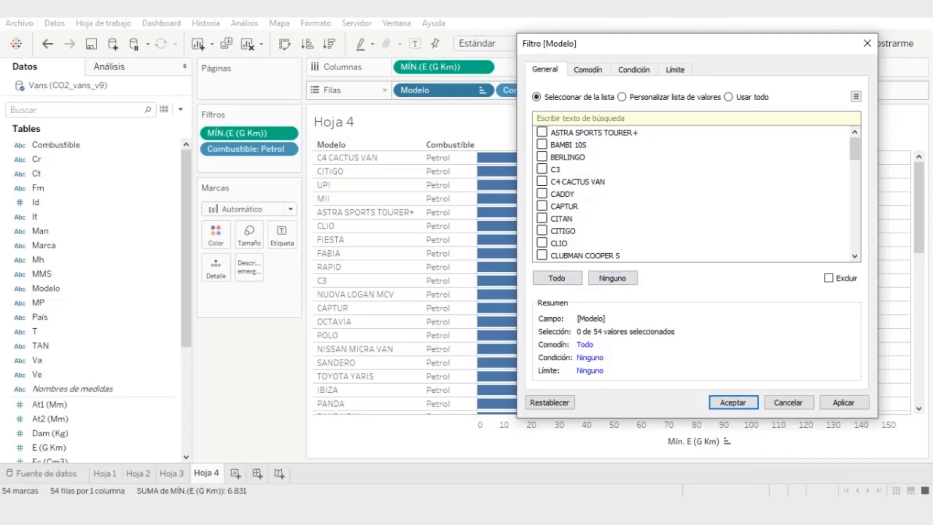
text(c4)
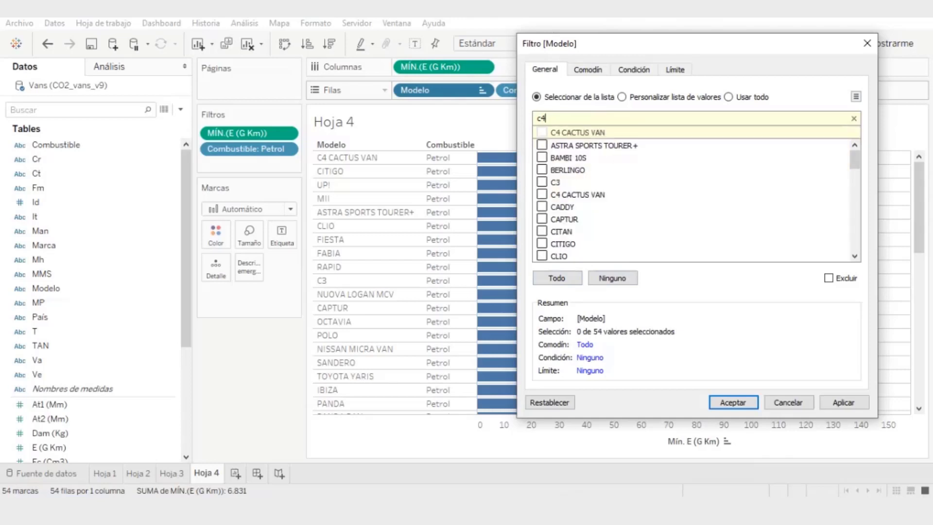
key(Return)
key(ctrl+a)
key(BackSpace)
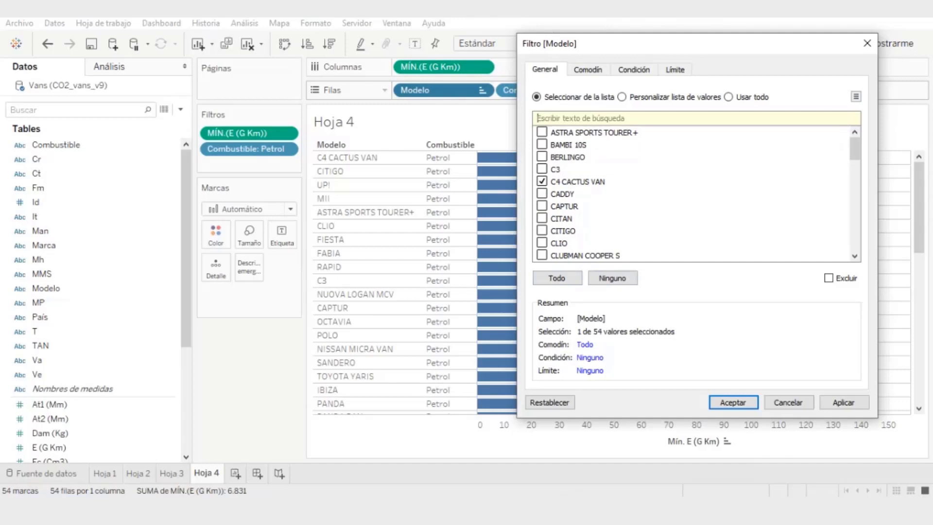
- Add CITIGO and UP! to the models selected in the Modelo filter and apply it
text(citi)
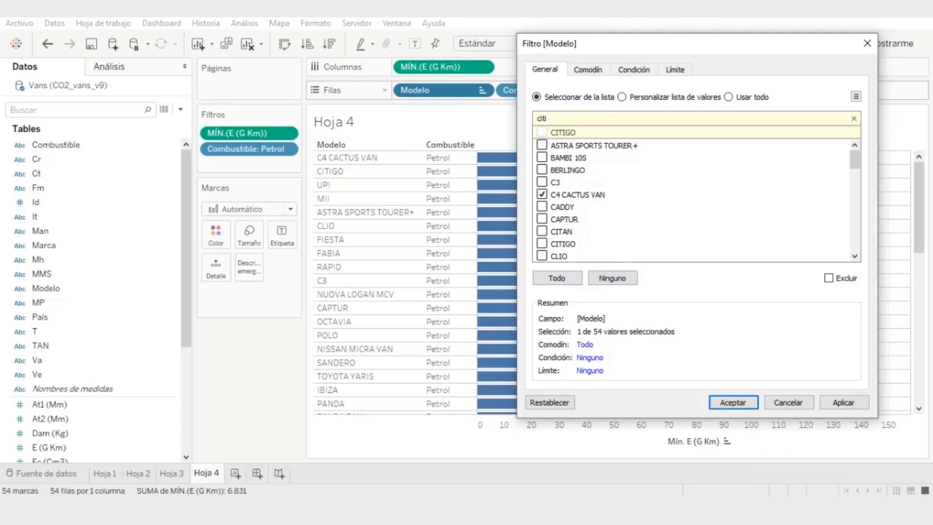
key(Return)
text(up)
key(Return)
click(844, 403)
key(Return)
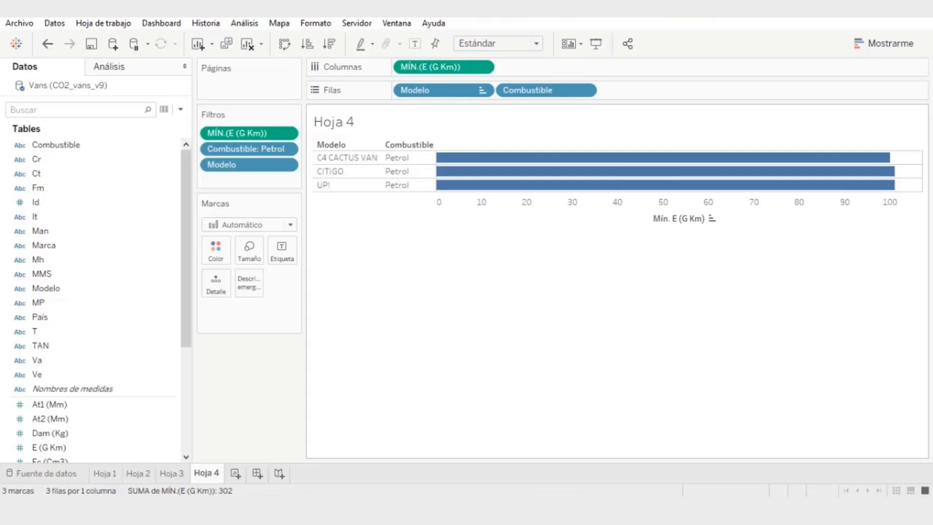
- Add the Marca dimension to the rows before Modelo and exclude its Nulo value
click(44, 245)
drag(43, 245, 394, 92)
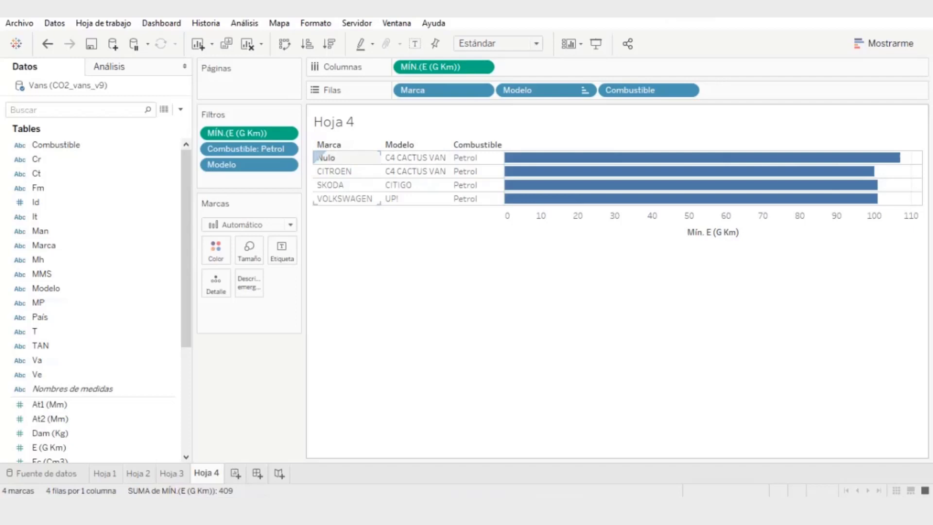
click(319, 156)
right_click(344, 155)
click(384, 180)
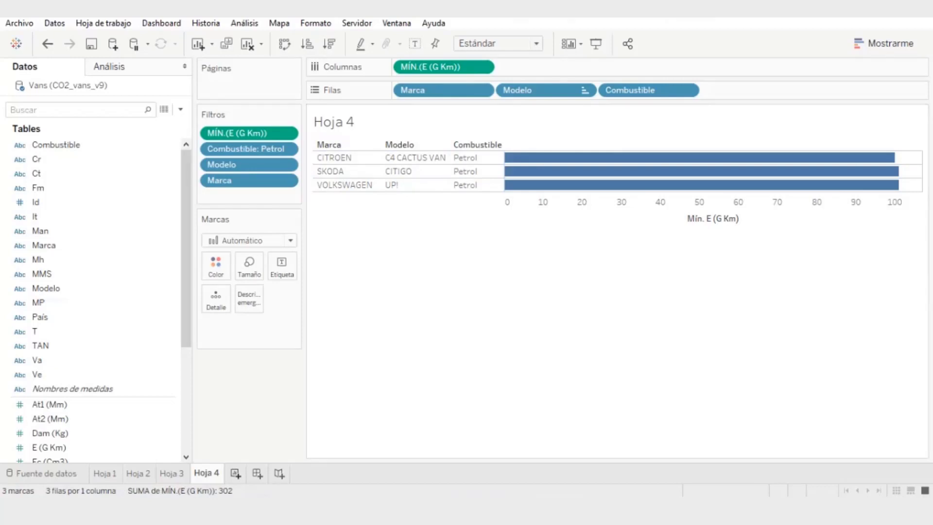
- Create a new worksheet and remove the País filter from the Vans data source
key(ctrl+m)
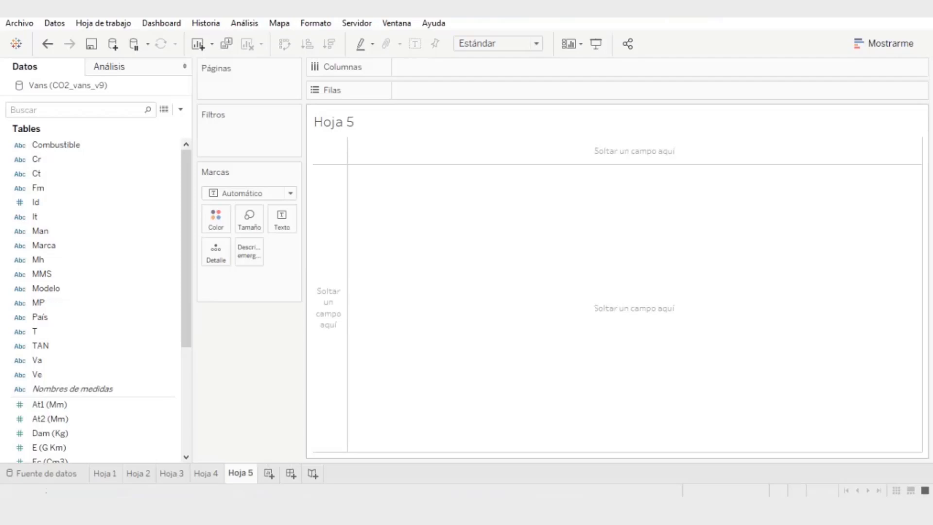
click(42, 473)
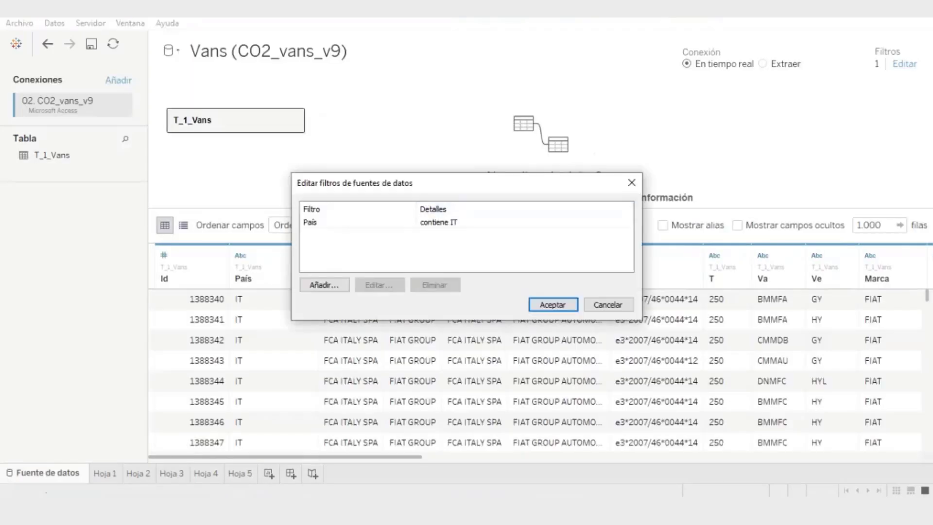
click(340, 222)
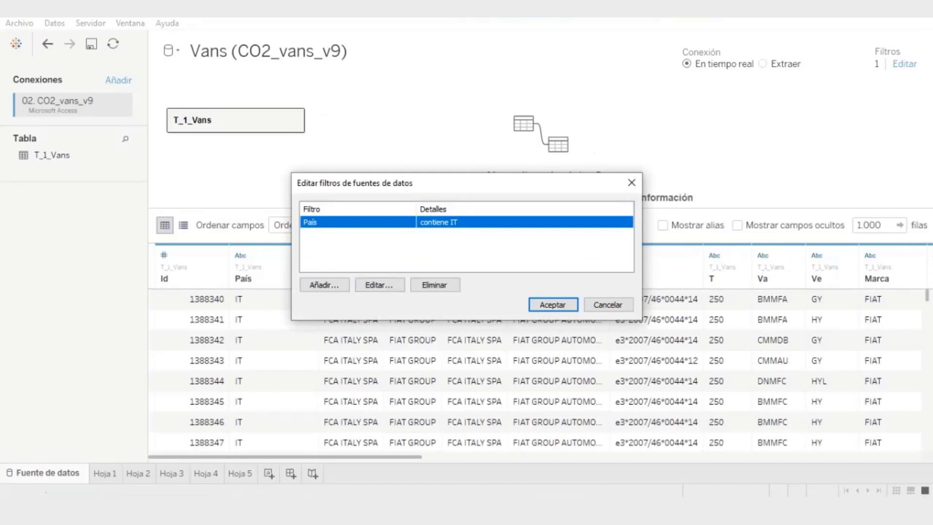
click(435, 285)
click(553, 305)
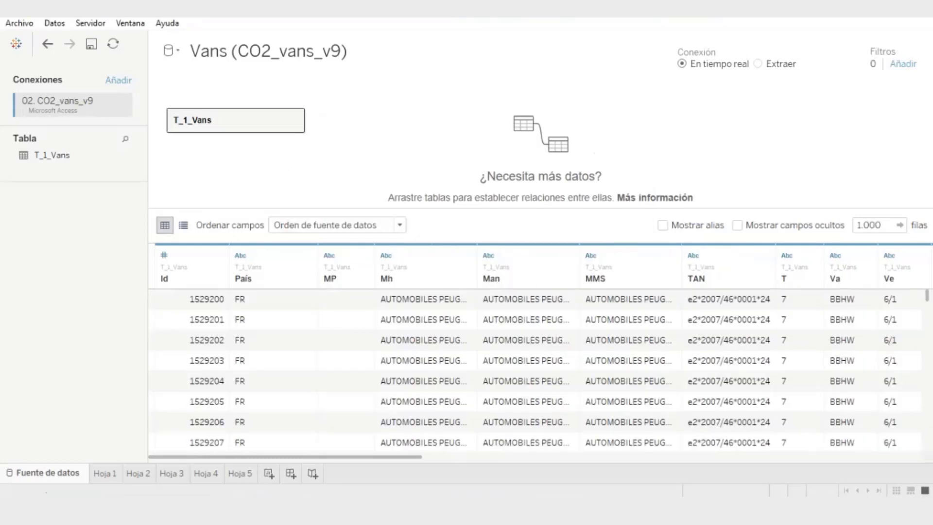
- Place the País dimension on the rows of the empty Hoja 5 worksheet
click(240, 473)
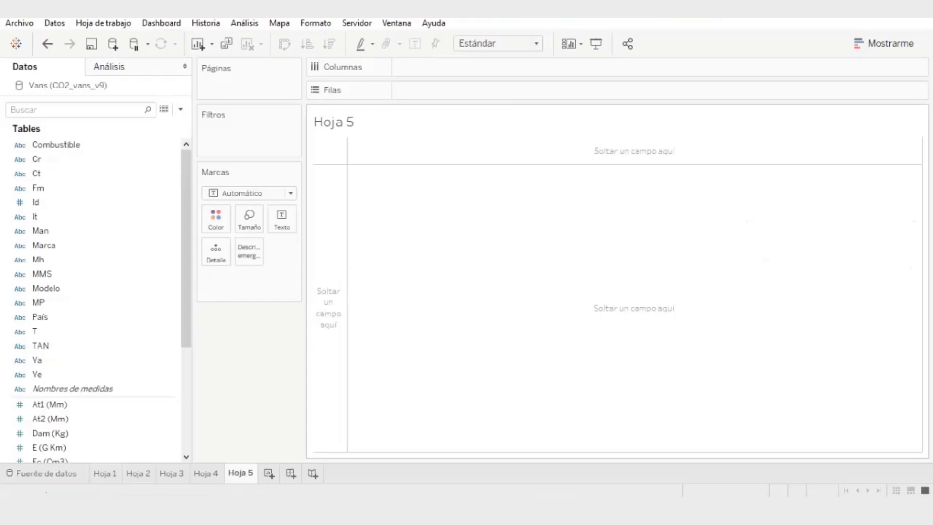
scroll(97, 245, down, 2)
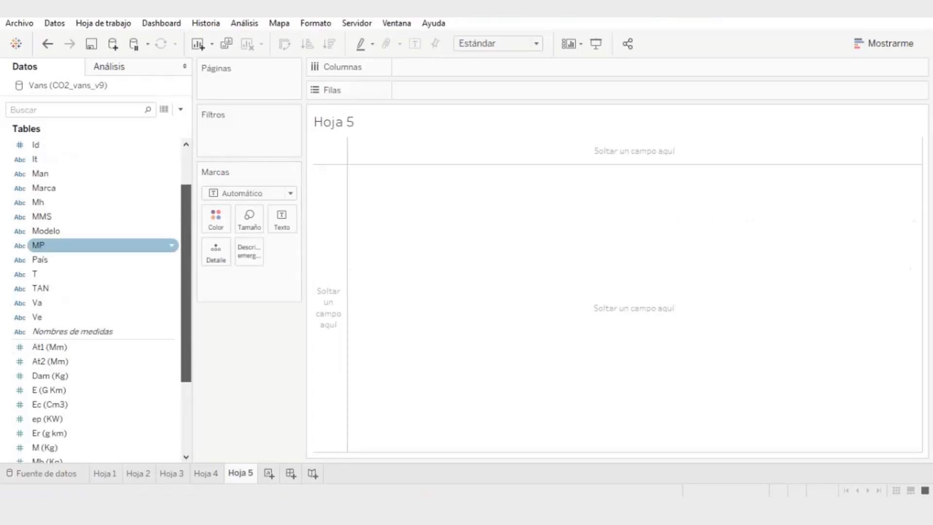
scroll(97, 245, up, 2)
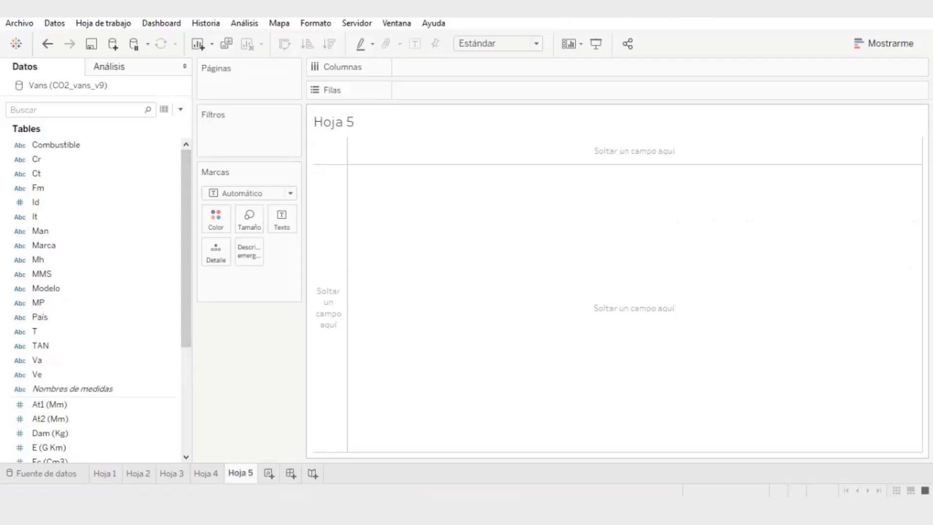
click(36, 174)
click(46, 289)
click(38, 303)
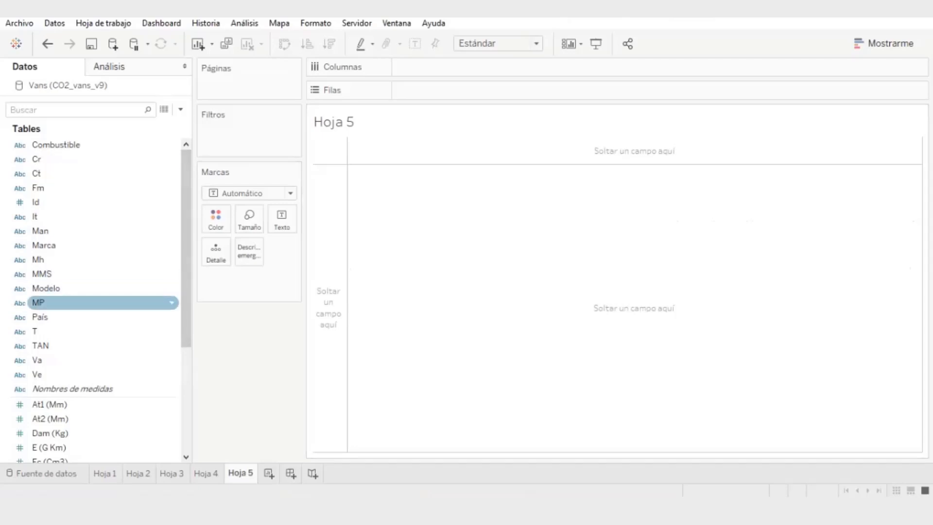
click(40, 317)
mouse_move(40, 317)
mouse_down()
mouse_move(433, 120)
mouse_move(430, 96)
mouse_move(398, 90)
mouse_up()
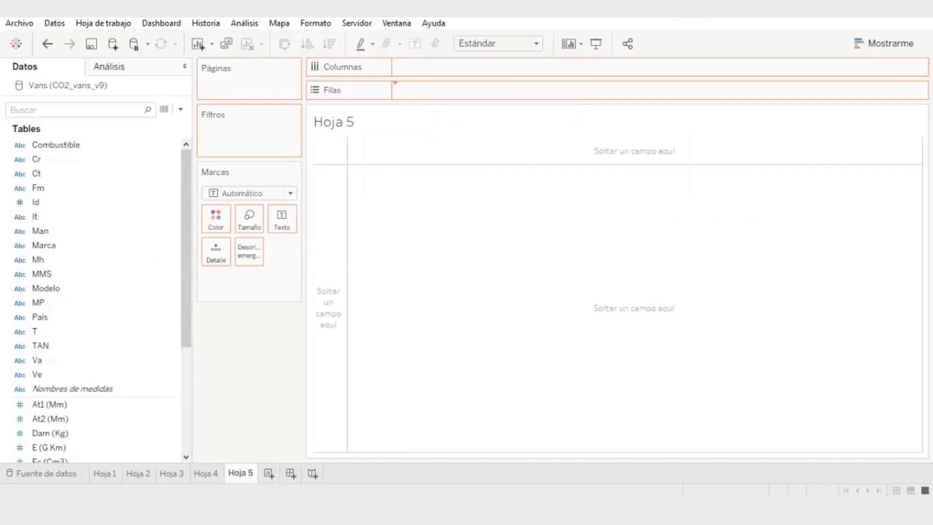
drag(399, 90, 399, 90)
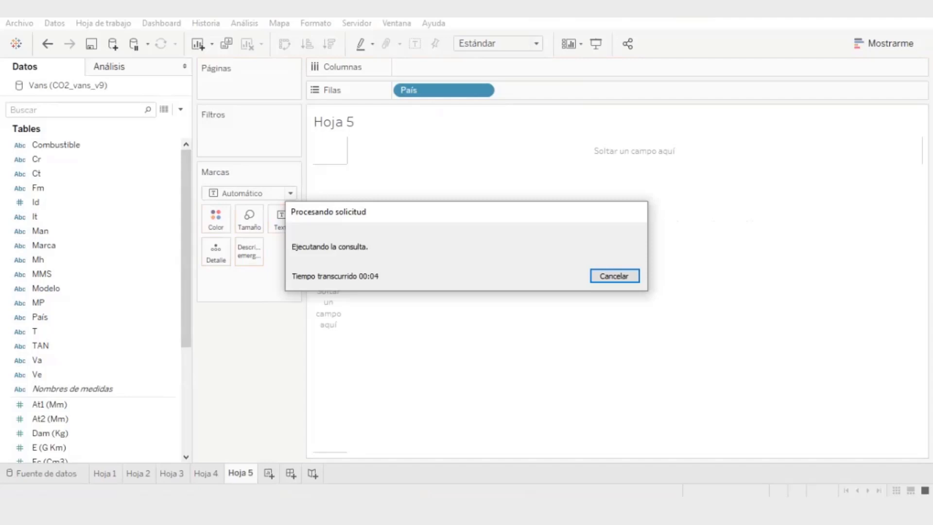
- Filter the country list by Combustible, keeping only Electric
click(56, 144)
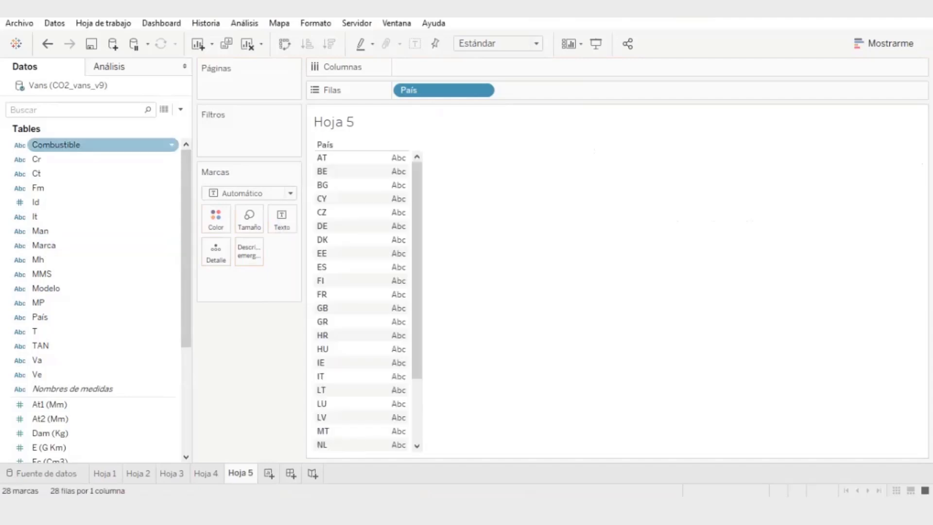
drag(55, 145, 253, 131)
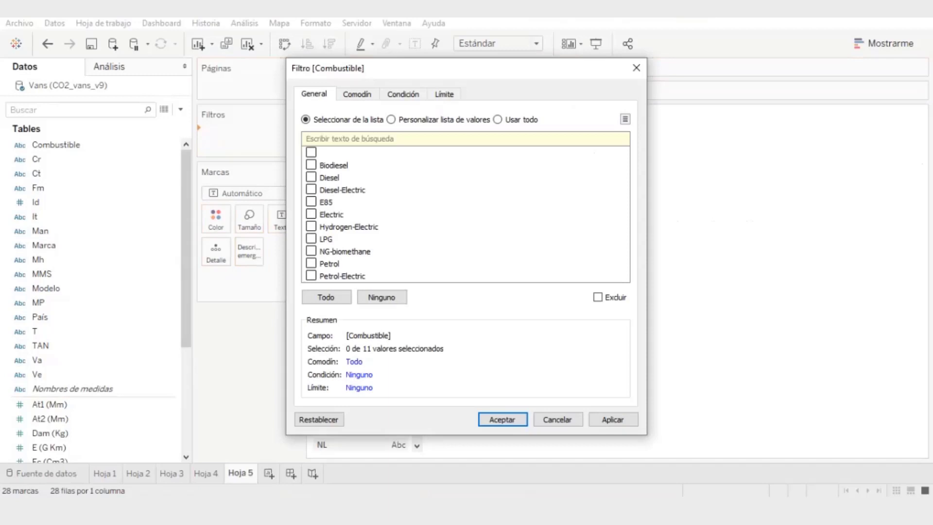
click(311, 213)
click(613, 419)
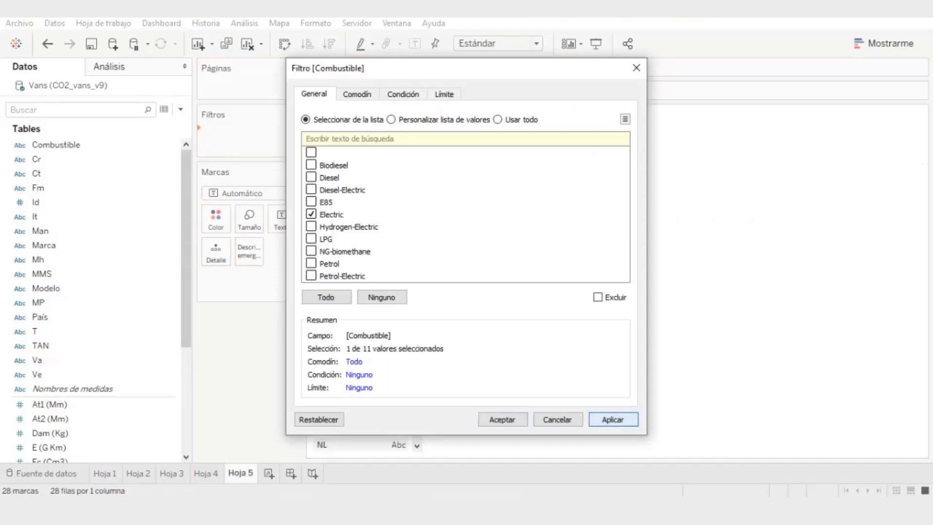
key(Return)
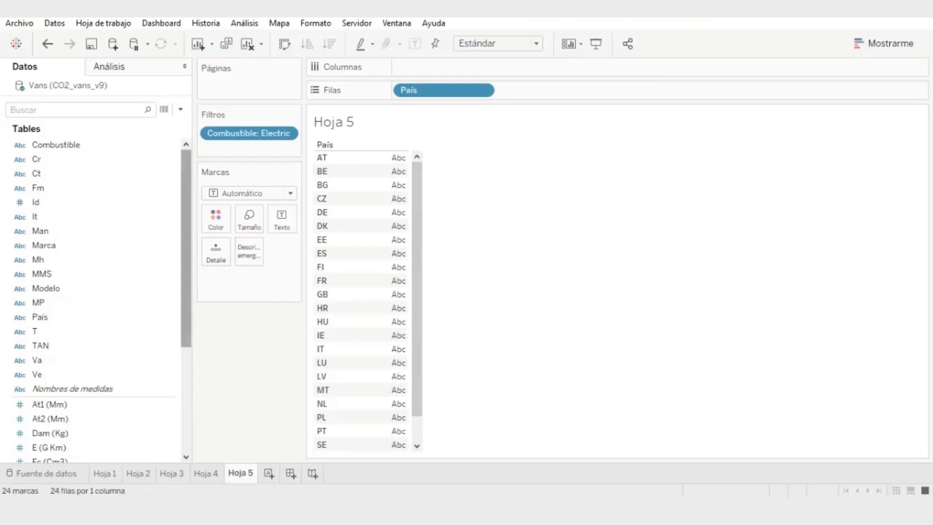
- Plot T_1_Vans (Recuento) on the columns for each country and show the same count as bar labels
scroll(97, 275, down, 4)
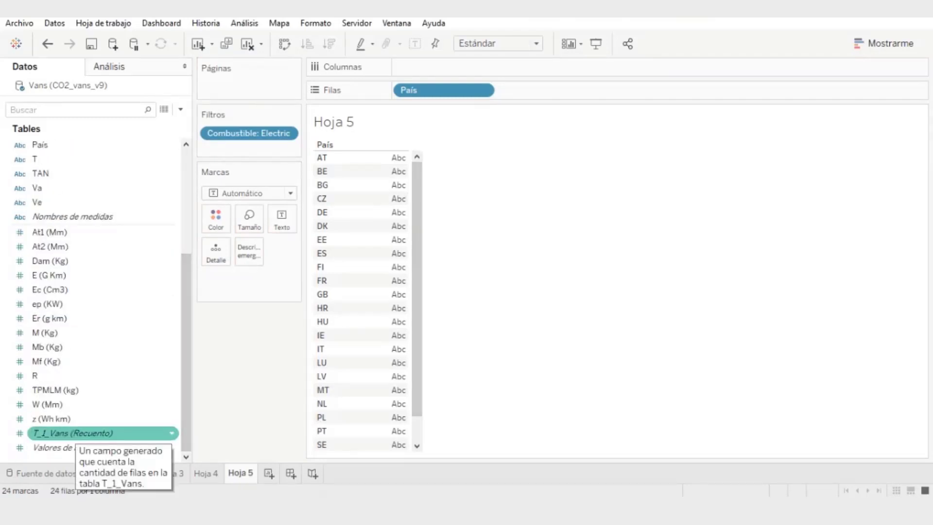
drag(73, 432, 500, 68)
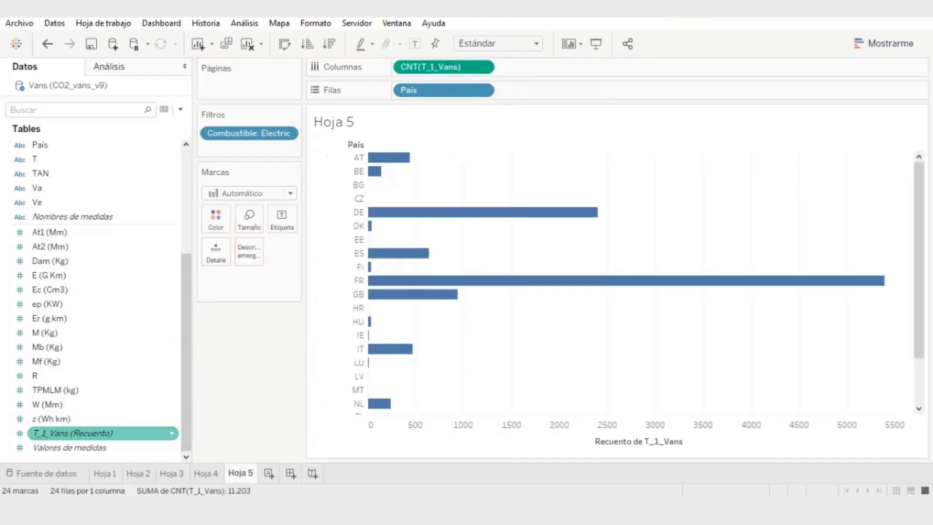
drag(73, 433, 282, 217)
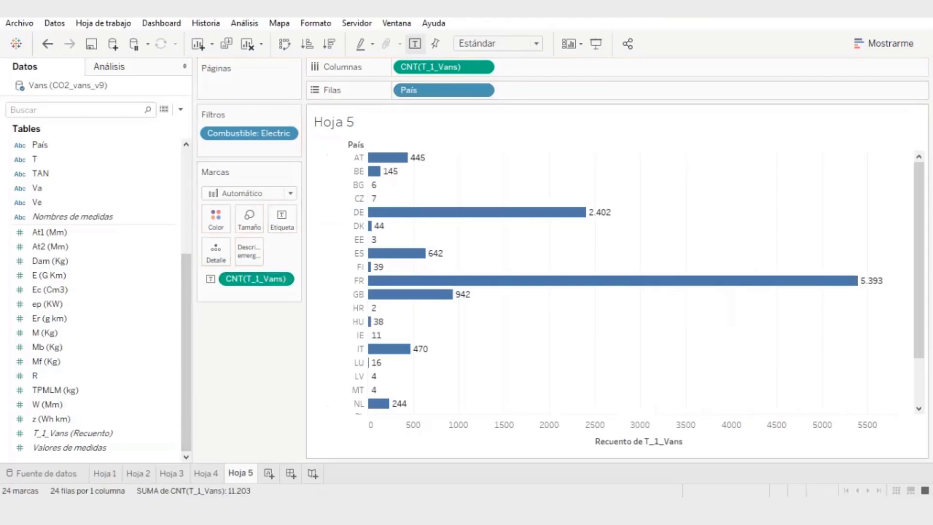
- Sort the countries in descending order of their electric van count and review the leading bars
scroll(510, 282, down, 3)
scroll(510, 282, up, 3)
scroll(331, 157, down, 3)
scroll(319, 156, up, 3)
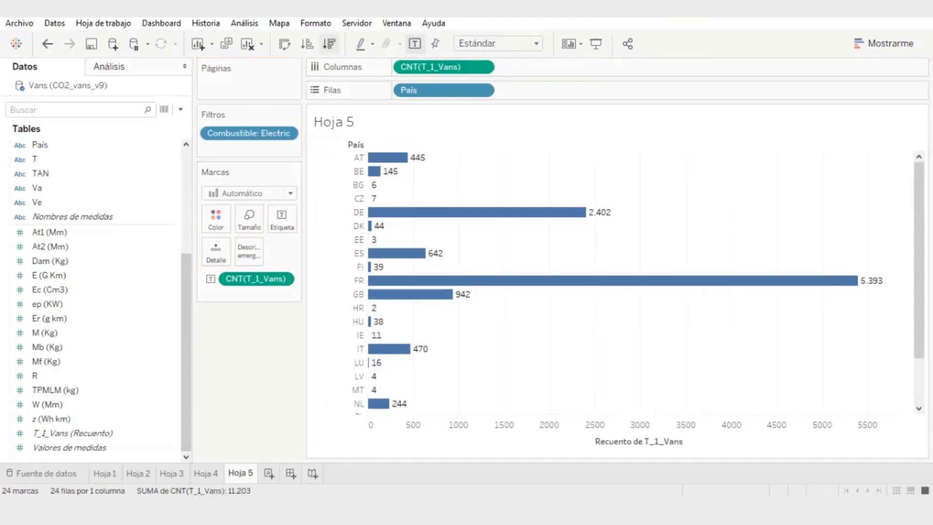
click(329, 44)
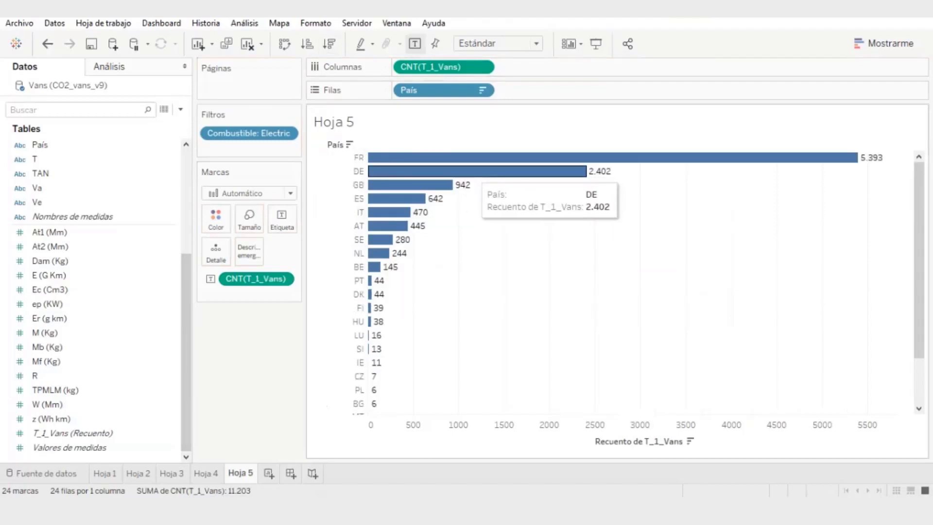
mouse_move(537, 158)
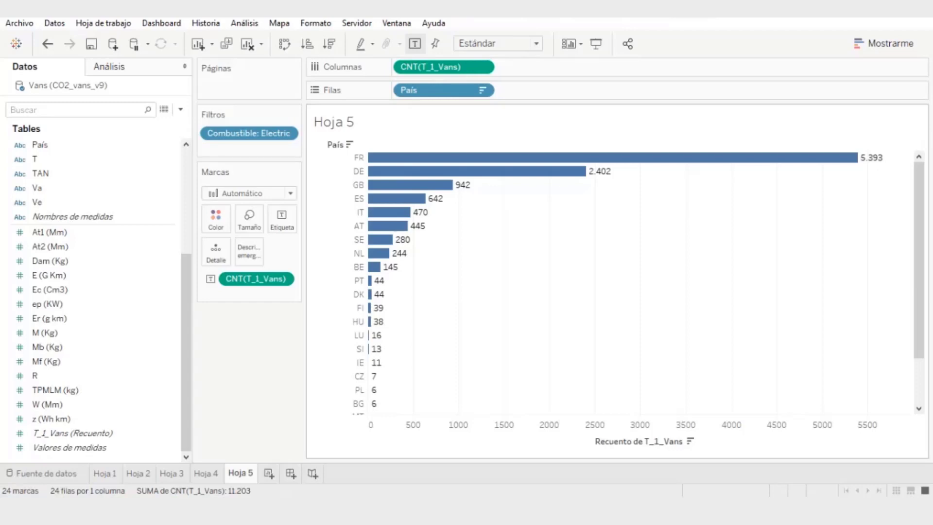
mouse_move(389, 187)
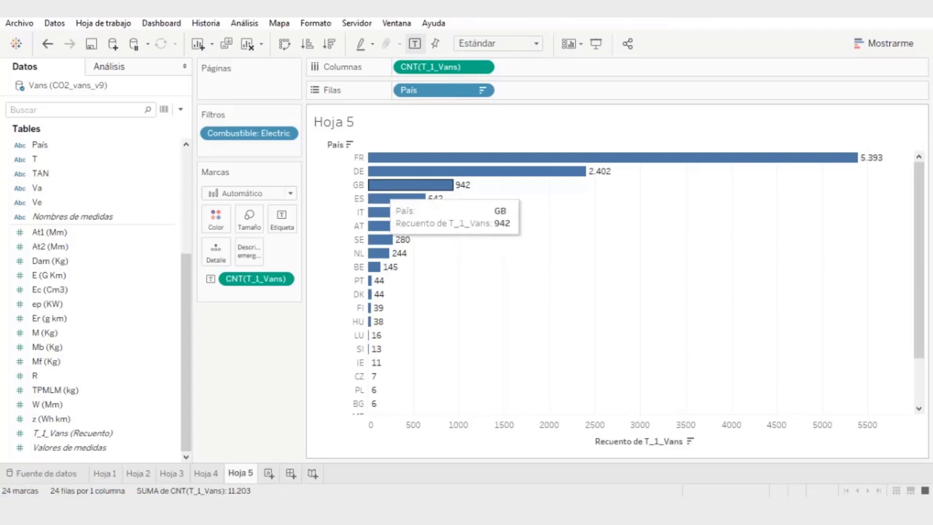